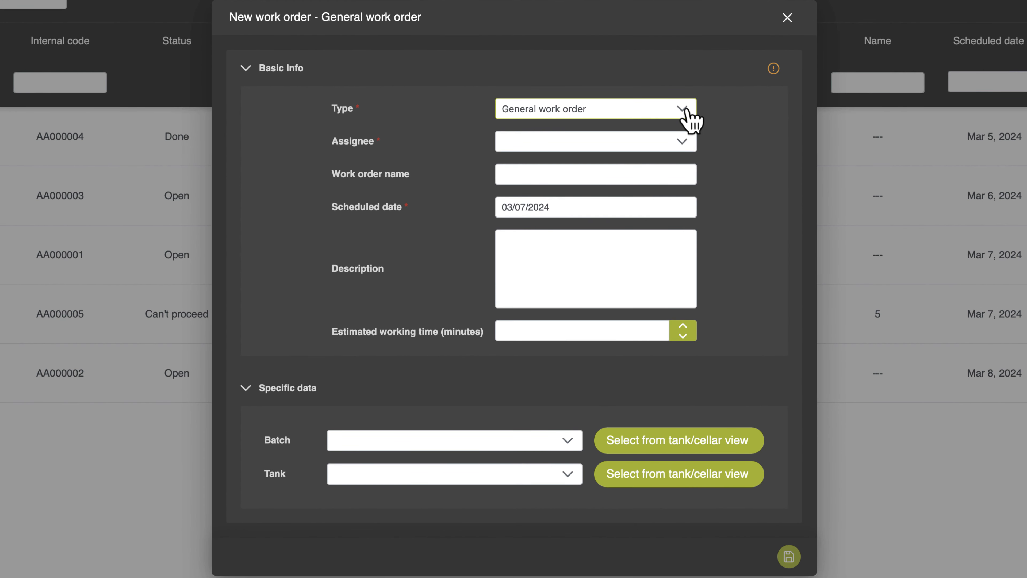
left_click(683, 114)
scroll(678, 195, "down", 1)
scroll(680, 200, "up", 1)
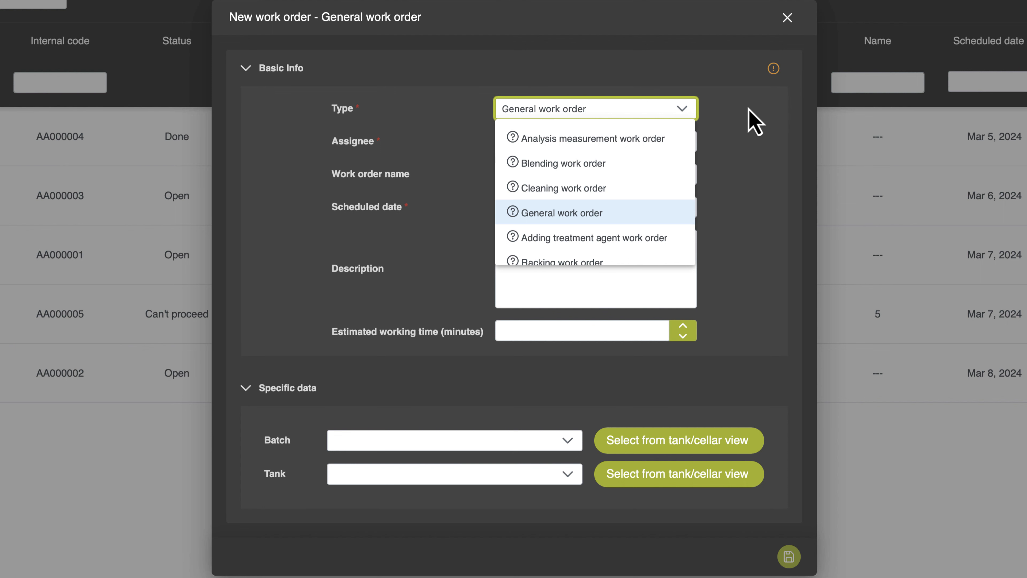
left_click(754, 121)
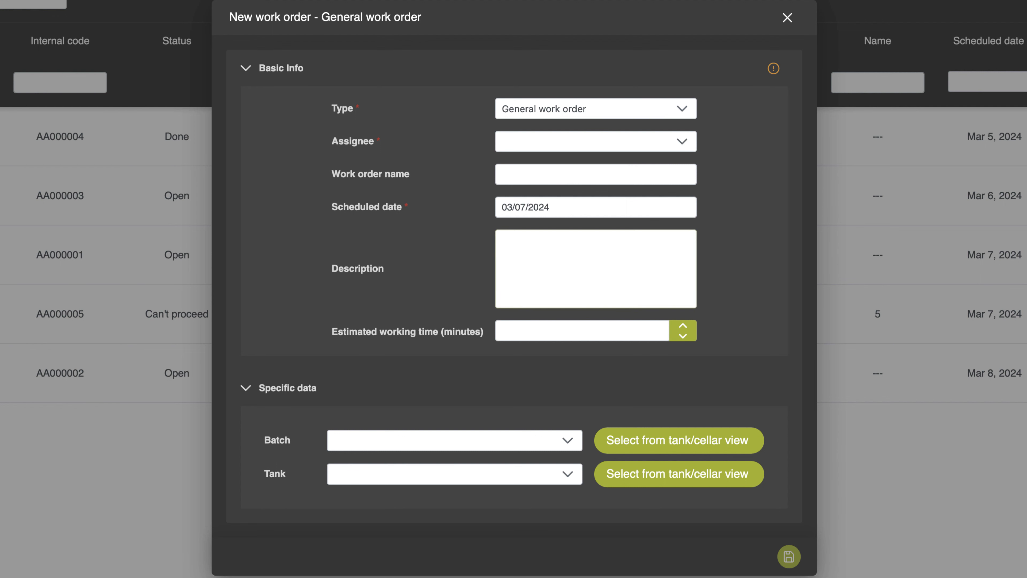
Step: Describe the general work order as "Clean PRESS 1" and set its estimated working time to 10 minutes
left_click(562, 256)
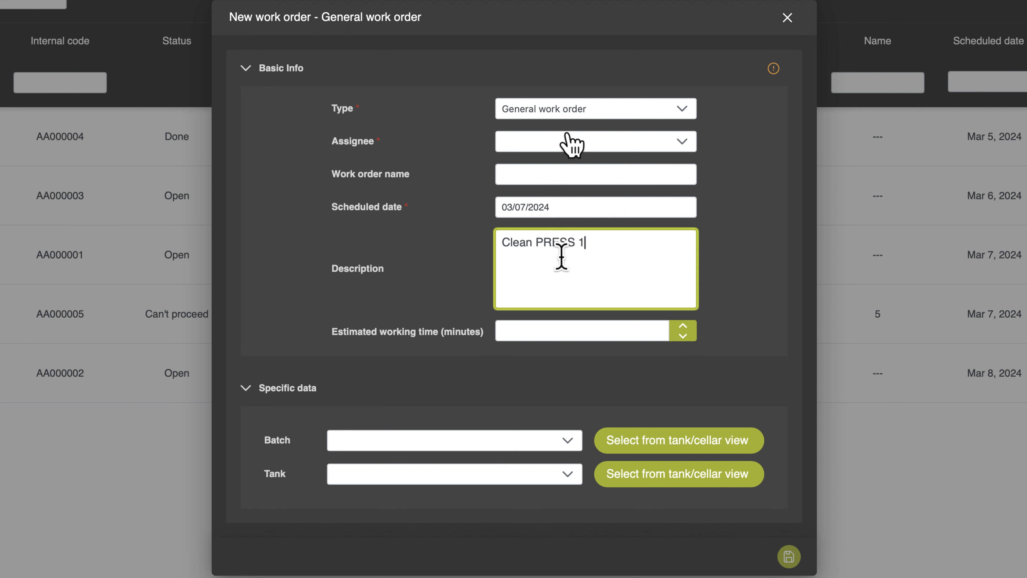
left_click(551, 332)
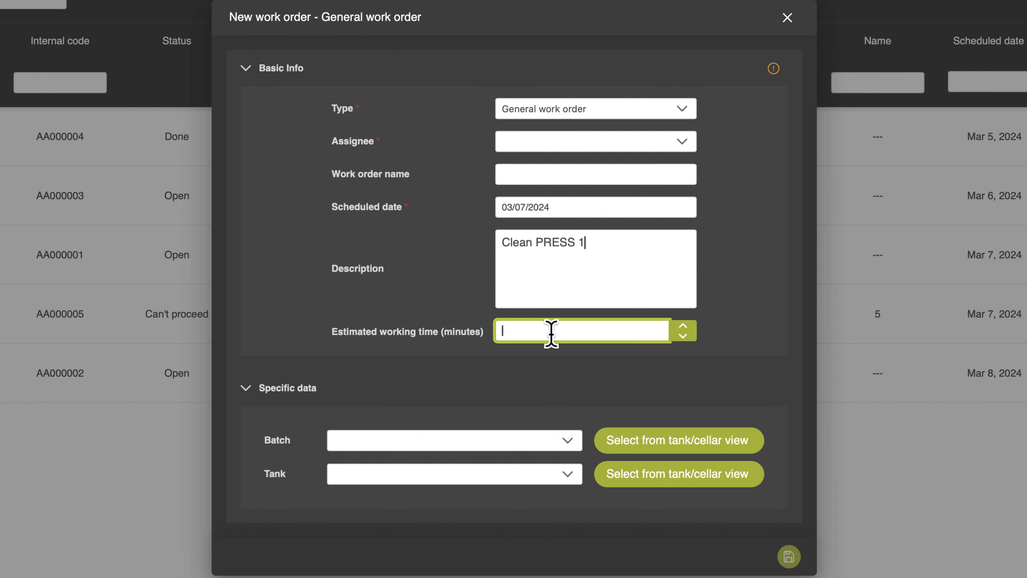
type("10")
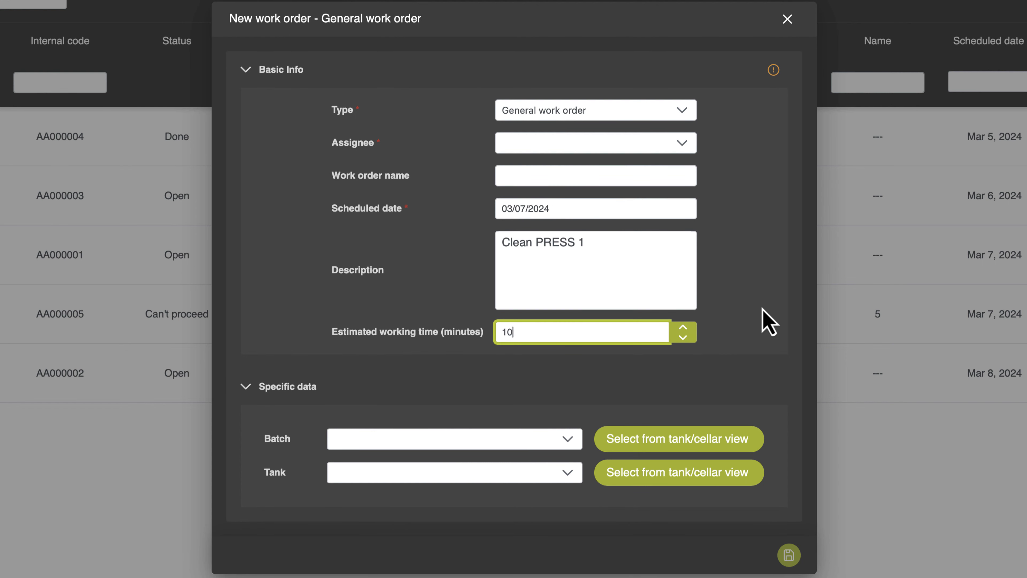
left_click(768, 322)
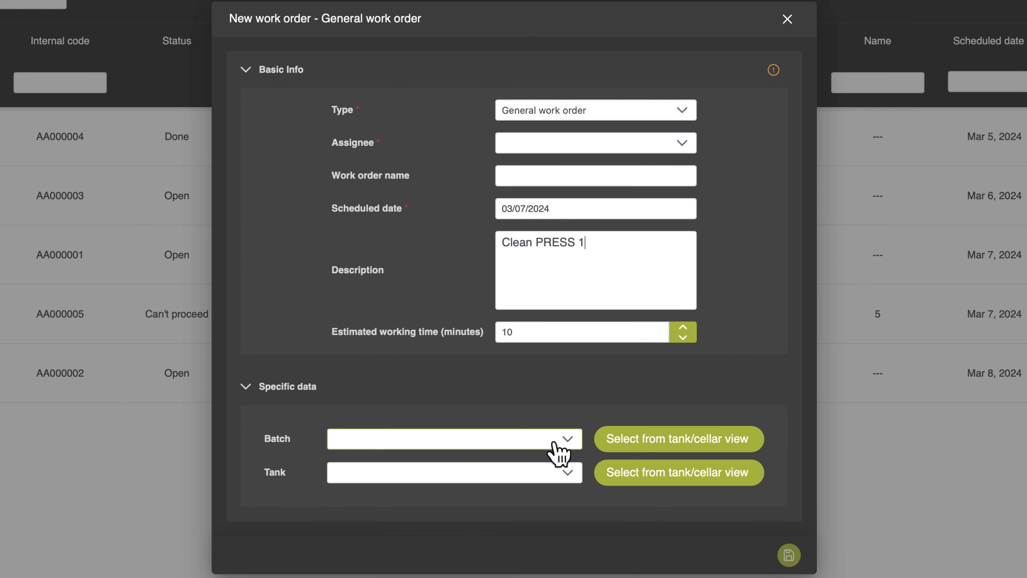
left_click(568, 441)
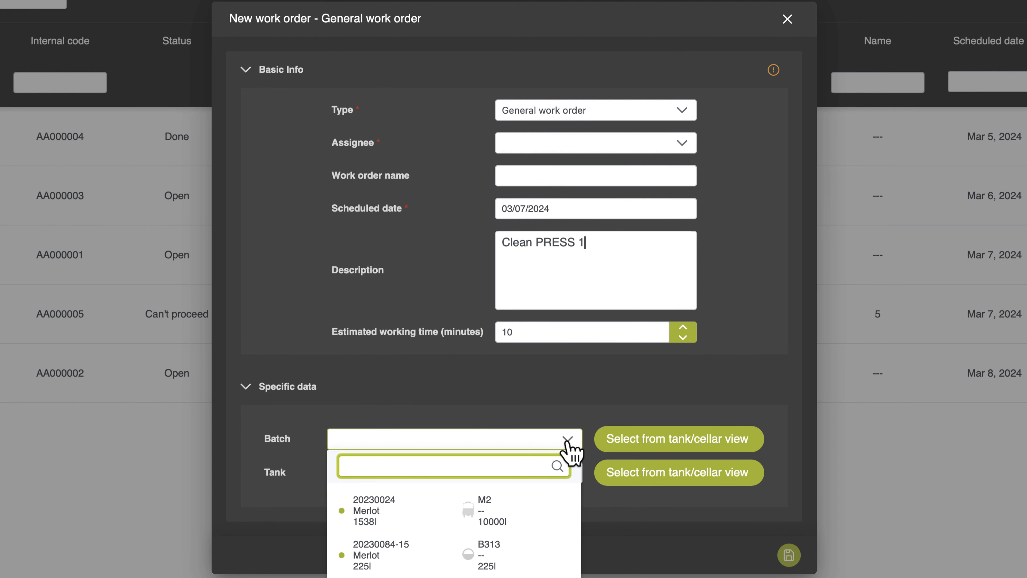
left_click(568, 441)
left_click(570, 473)
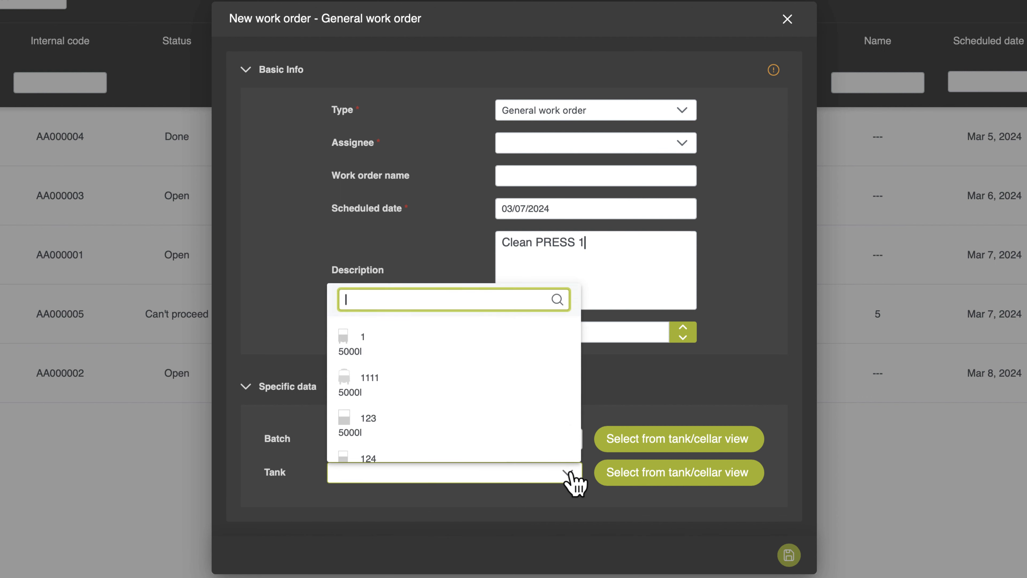
left_click(569, 473)
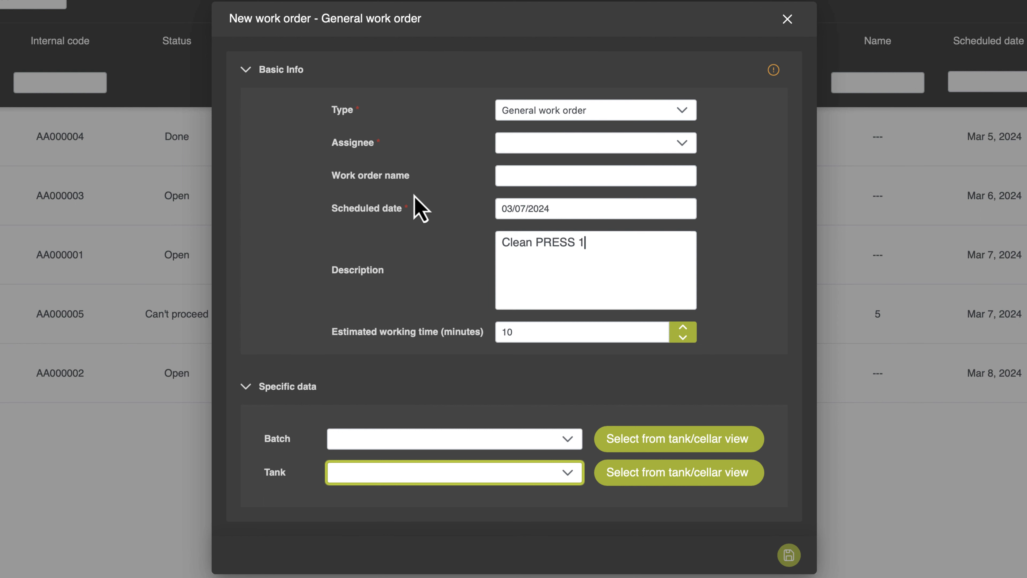
Step: Assign the general work order to Winemaker
left_click(681, 147)
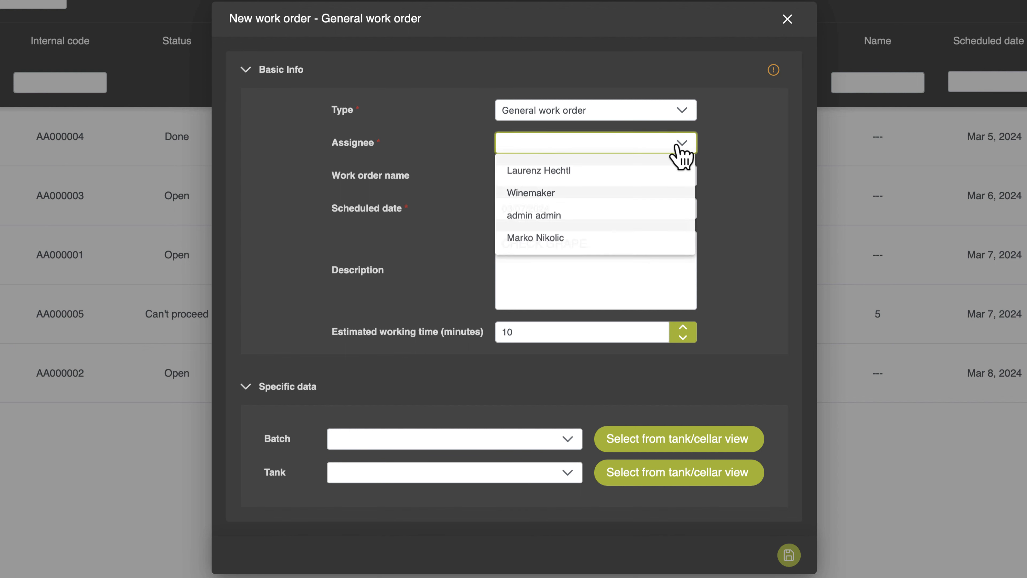
left_click(583, 200)
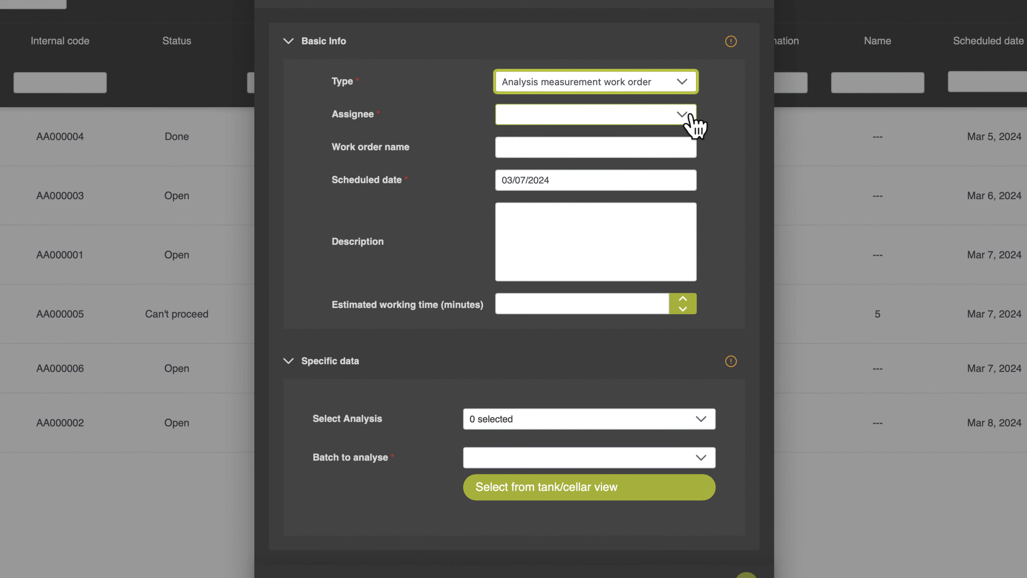
Step: Assign the analysis measurement work order to Winemaker and set its estimated working time to 10 minutes
left_click(687, 116)
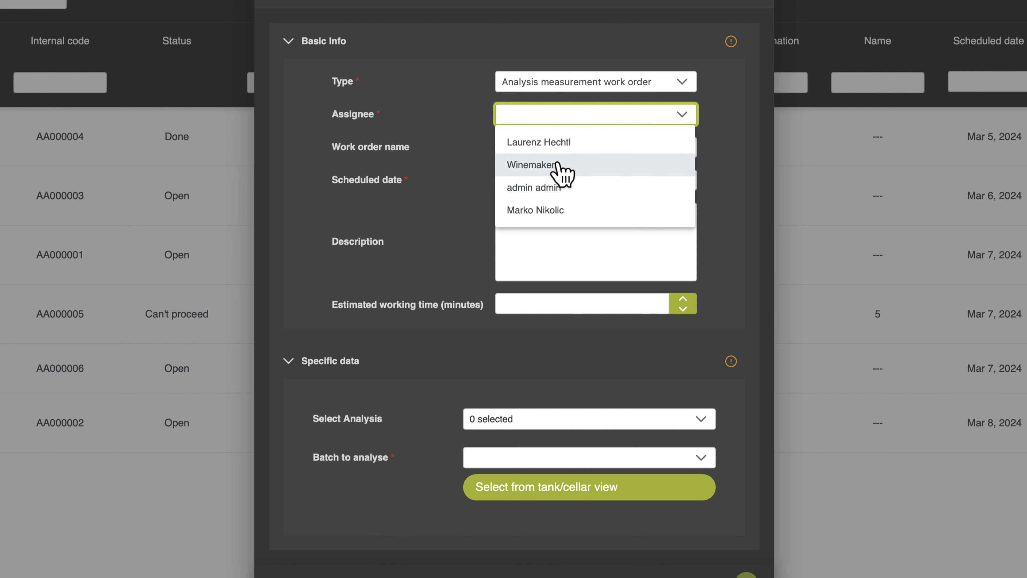
left_click(558, 166)
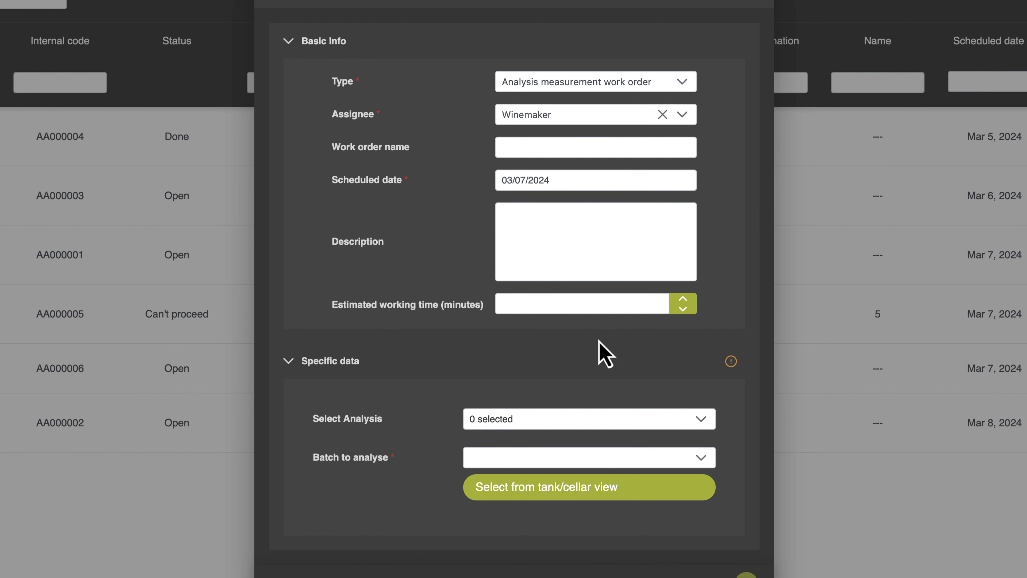
left_click(581, 304)
type("1")
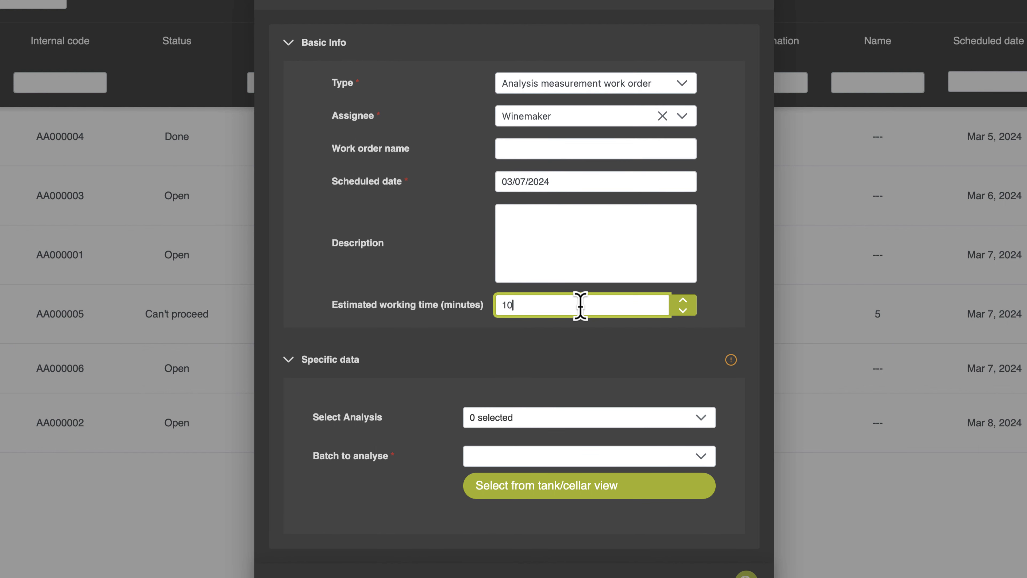
type("0")
left_click(504, 367)
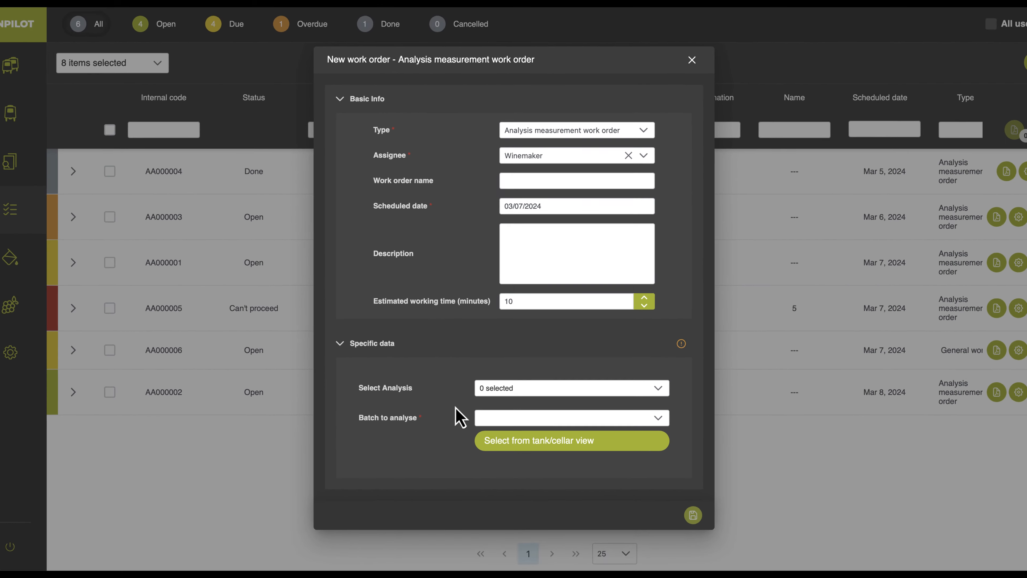
Step: Search the batches available for analysis for "white" and for "2023" and look through the matching batches
left_click(556, 421)
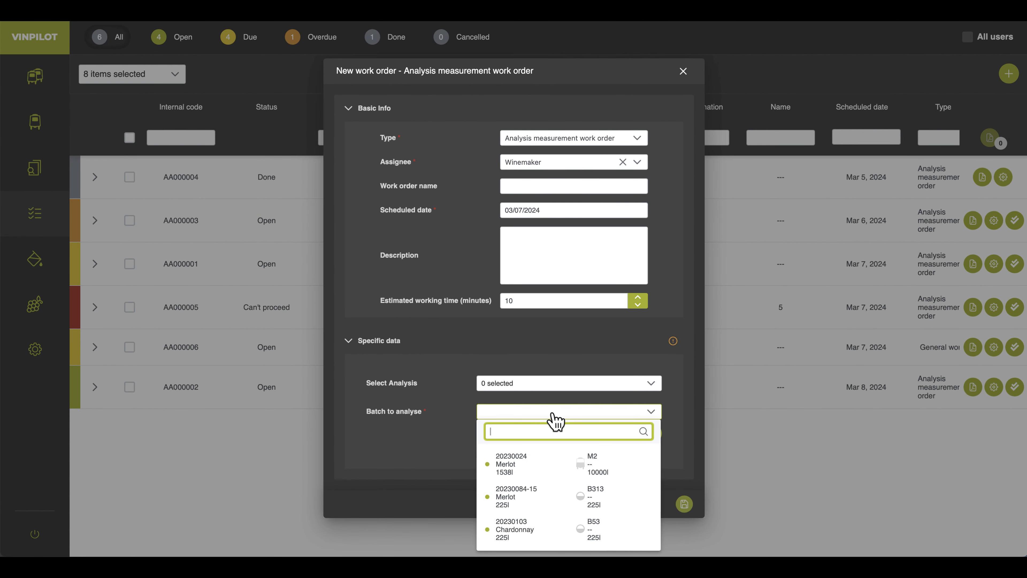
scroll(558, 465, "down", 5)
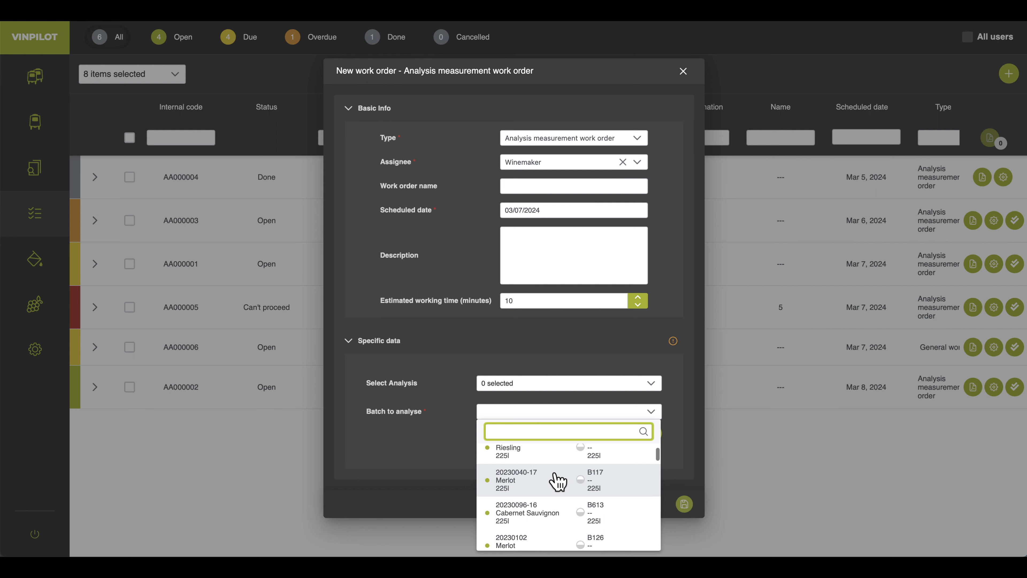
type("white")
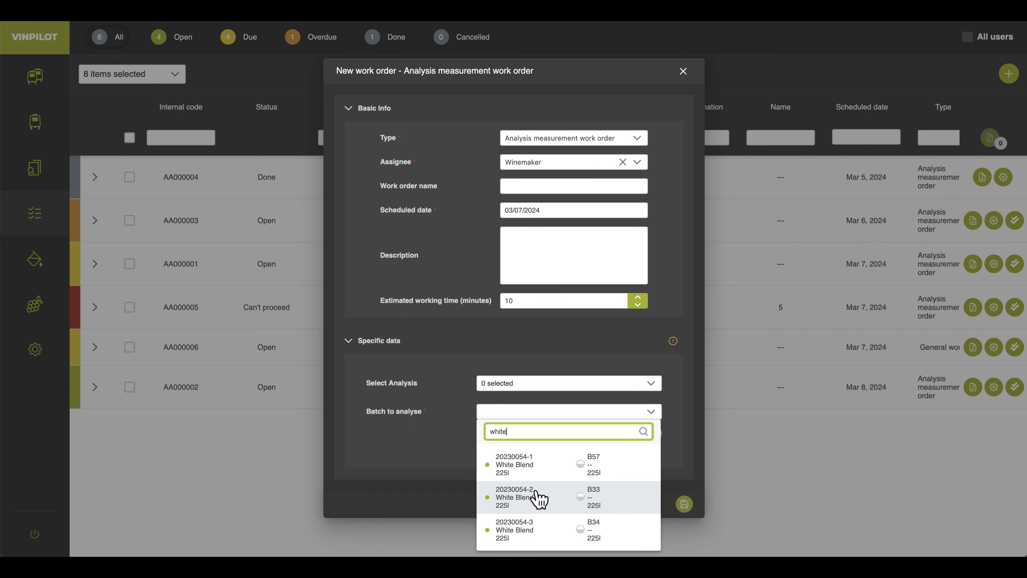
scroll(537, 494, "up", 1)
left_click(466, 442)
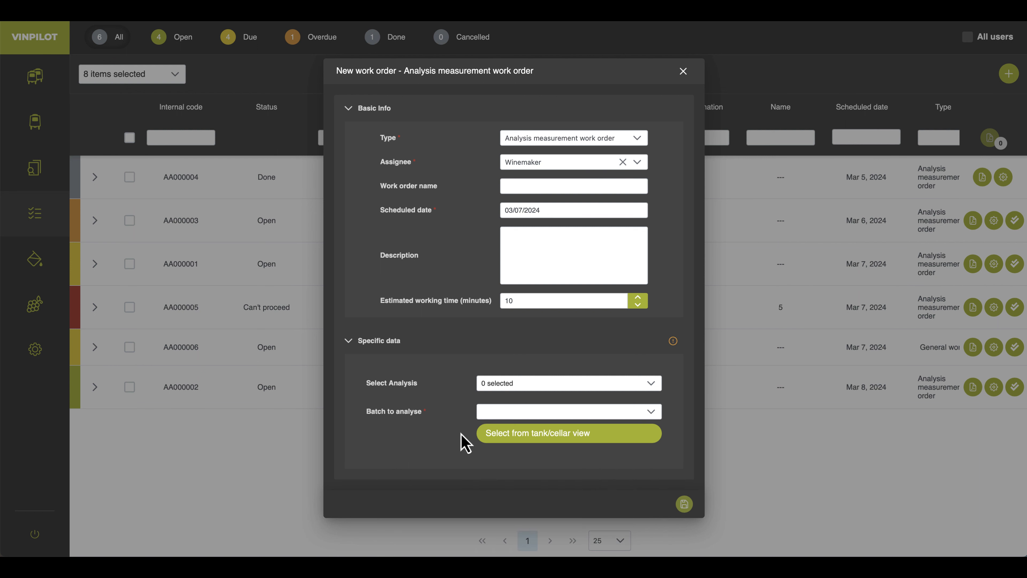
left_click(513, 413)
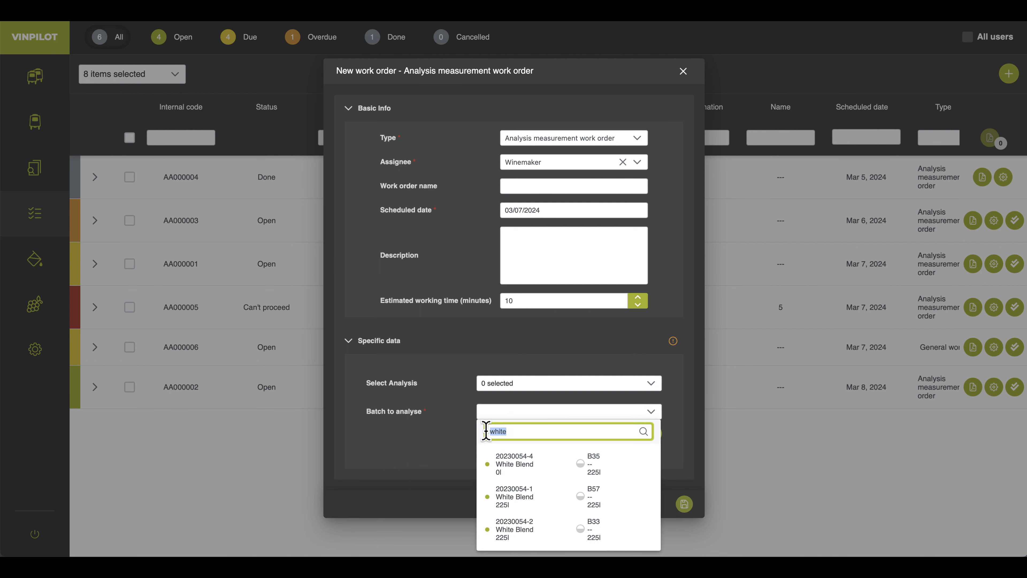
type("2023")
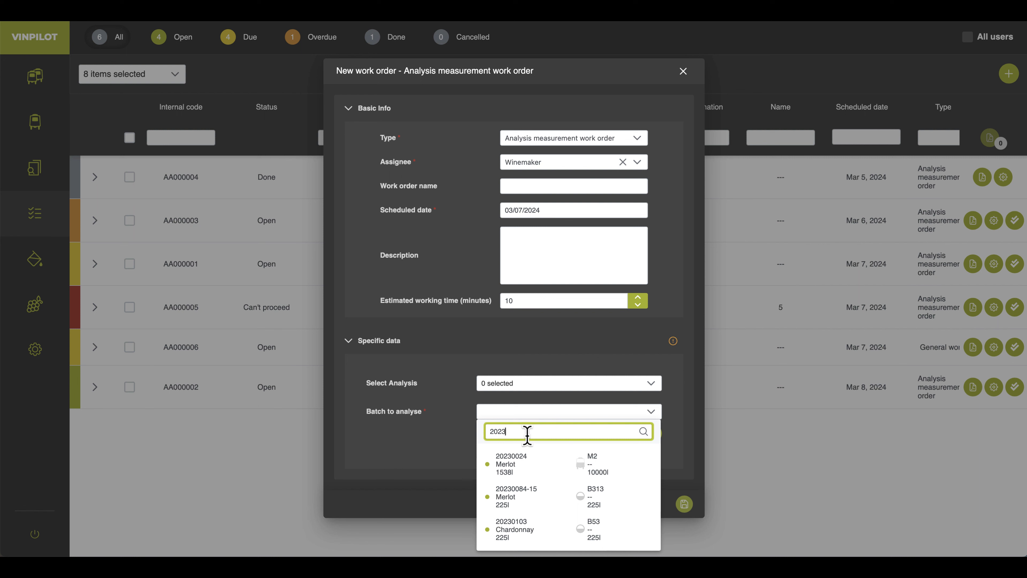
scroll(530, 461, "down", 7)
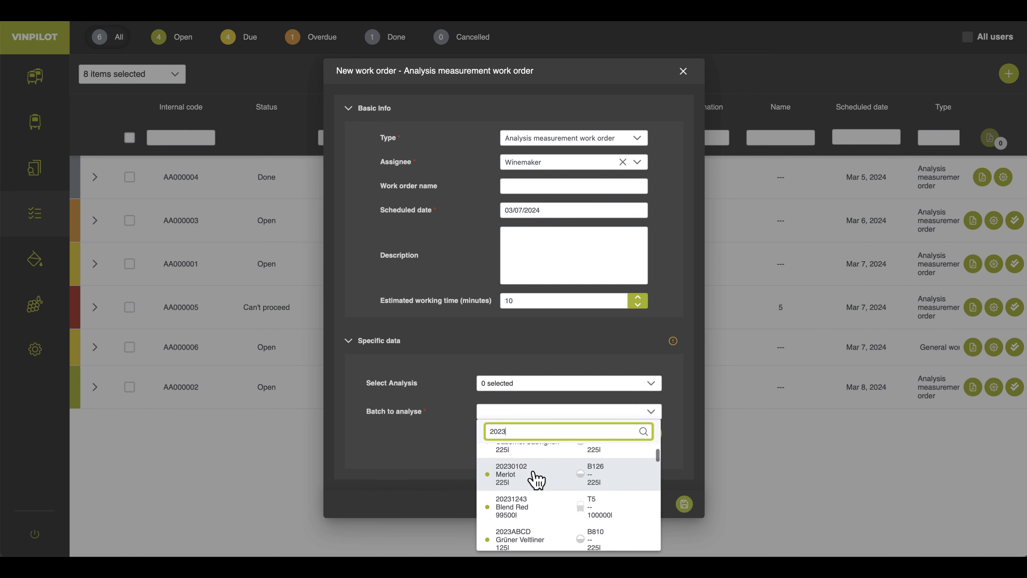
scroll(533, 471, "up", 7)
left_click(474, 441)
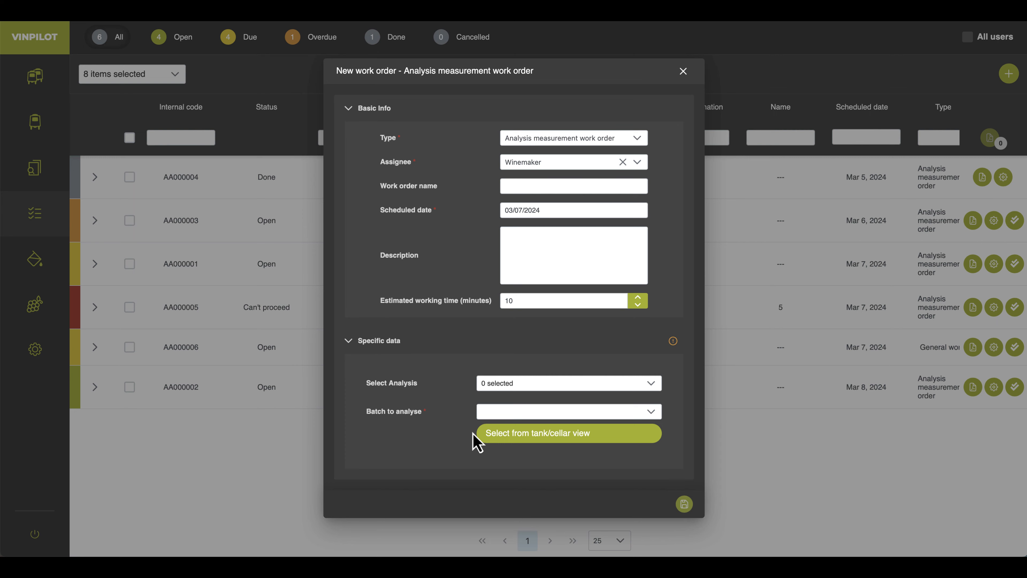
Step: Pick tanks T22, T23 and T24 from the cellars overview as the batches to analyse
left_click(520, 440)
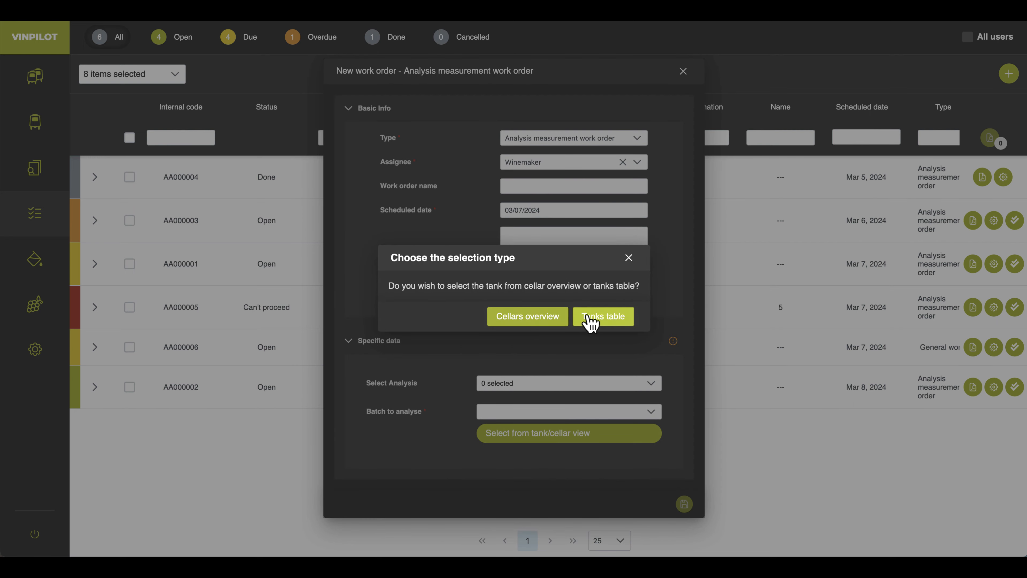
left_click(558, 317)
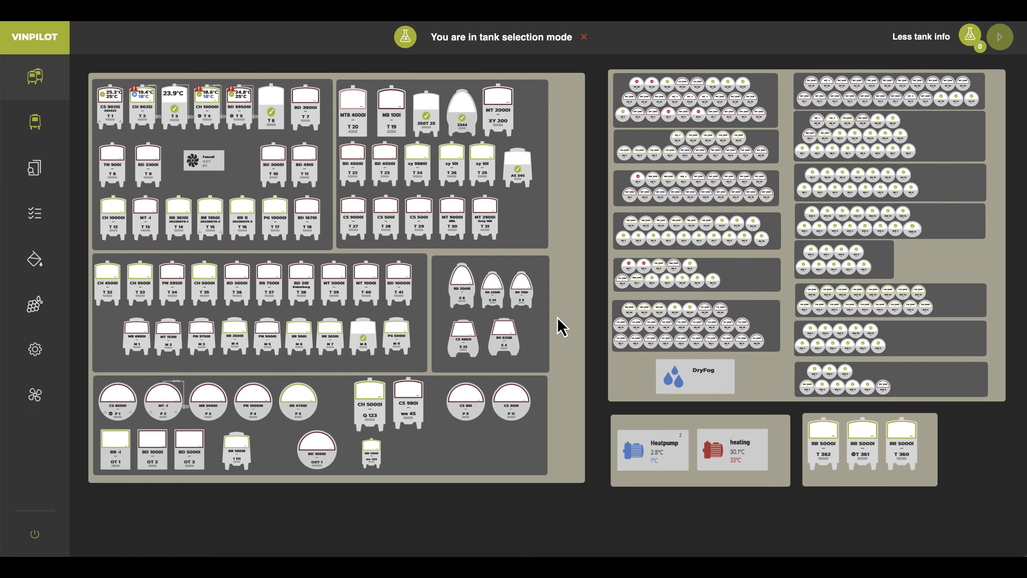
left_click(358, 183)
left_click(386, 180)
left_click(416, 180)
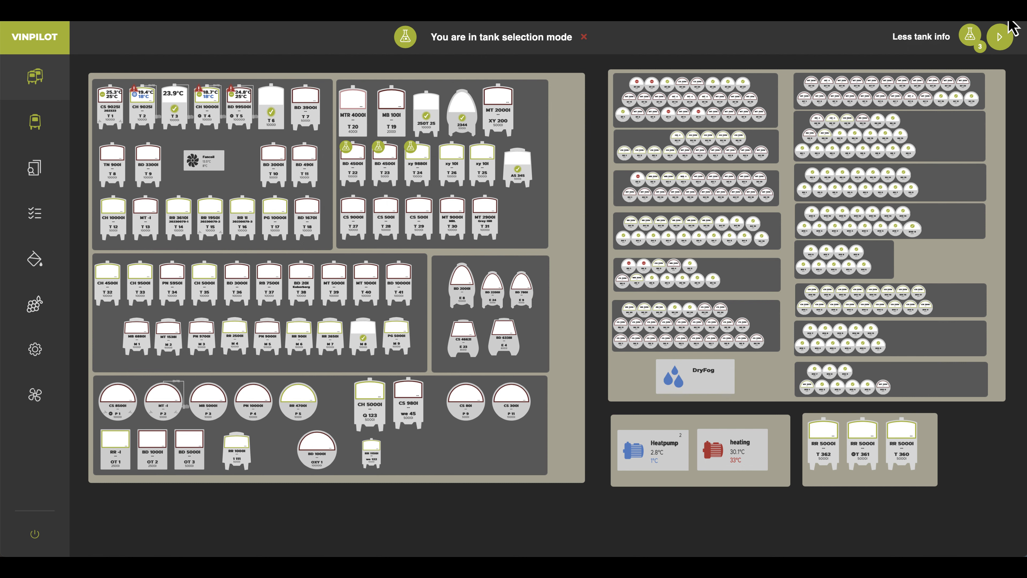
left_click(1000, 37)
scroll(539, 419, "down", 1)
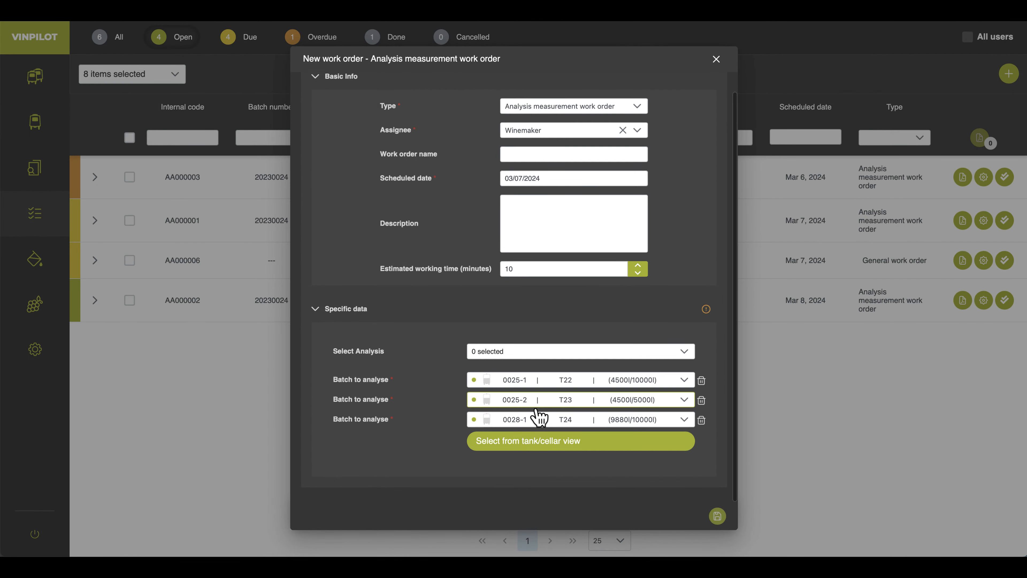
Step: Select Density as the analysis to perform on the chosen batches
left_click(548, 358)
scroll(525, 435, "down", 2)
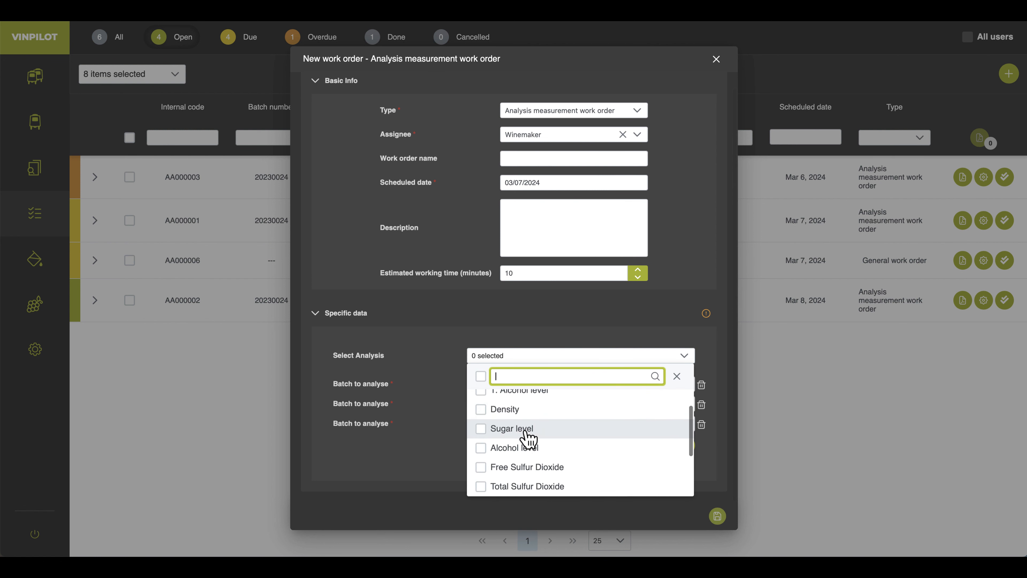
left_click(517, 413)
left_click(603, 336)
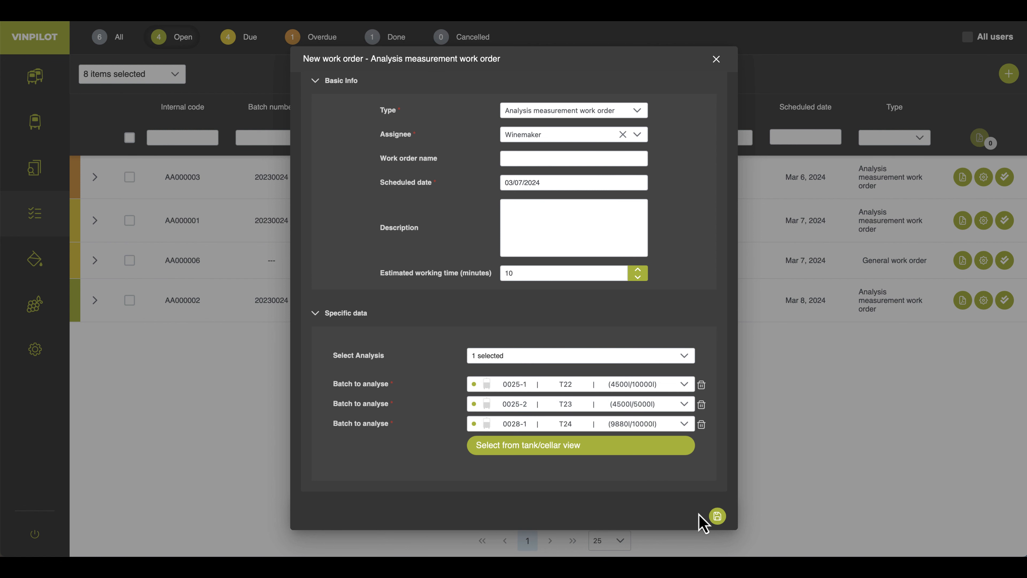
Step: Look through the other available analyses and save the analysis measurement work order
left_click(688, 358)
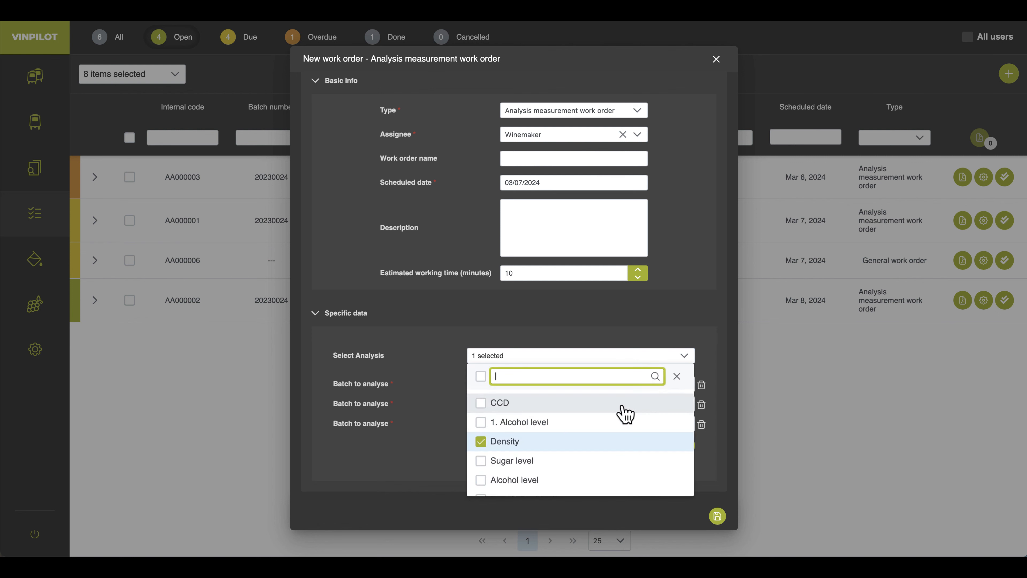
scroll(624, 420, "down", 5)
scroll(622, 437, "up", 4)
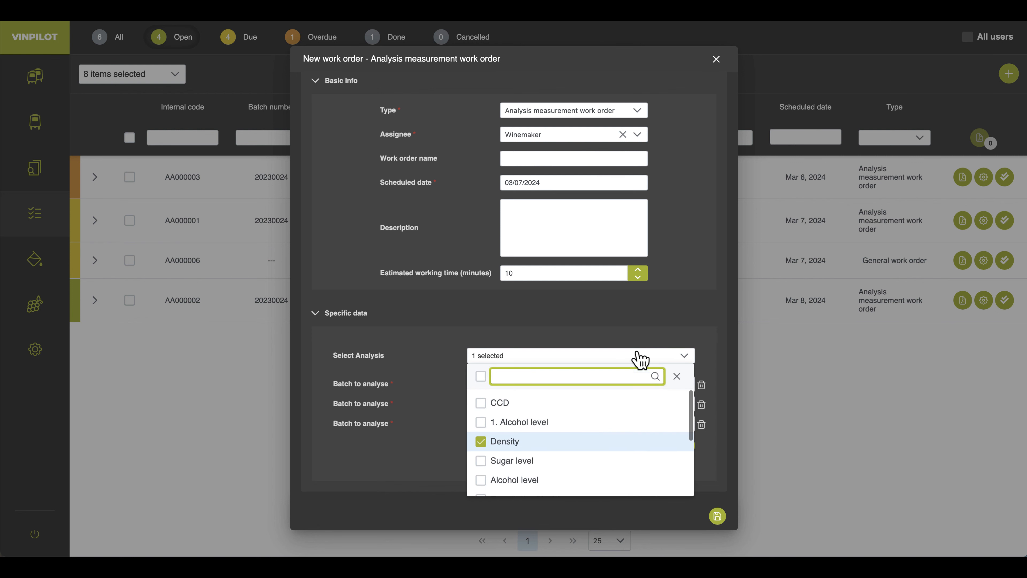
left_click(655, 324)
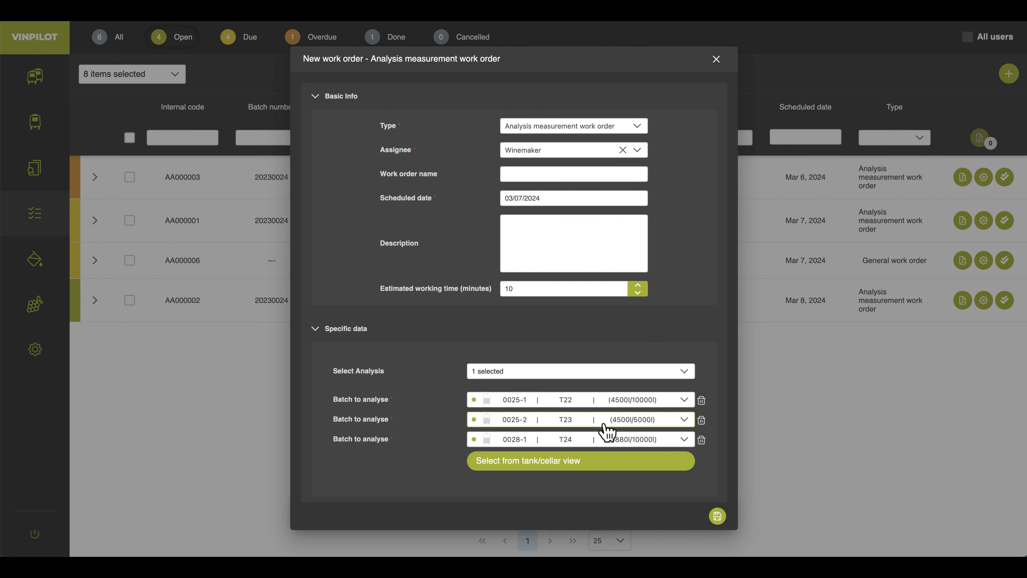
left_click(718, 519)
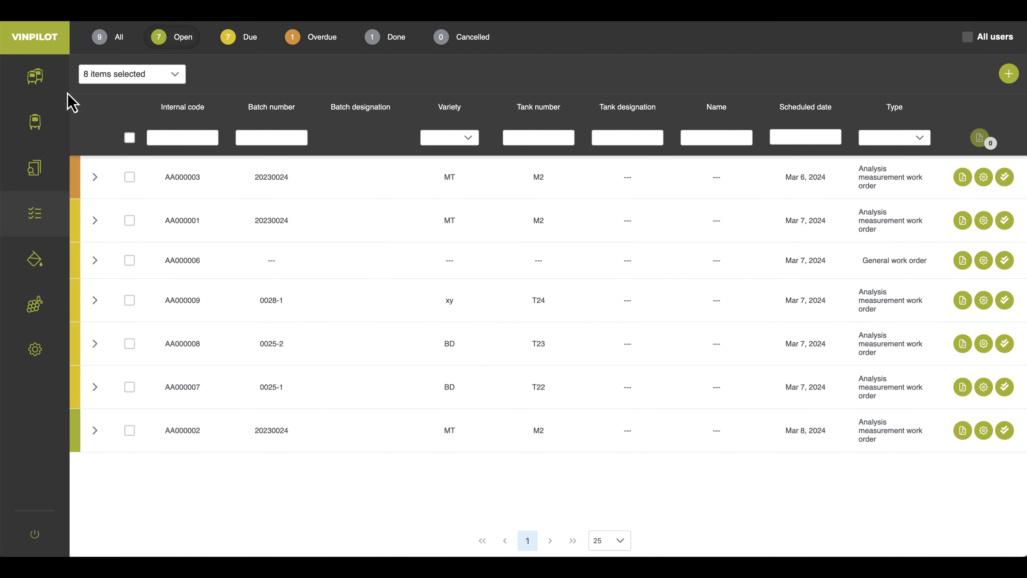
Step: Open the details of batch 0025-1 in tank T22 from the cellar overview and view its events list
left_click(51, 87)
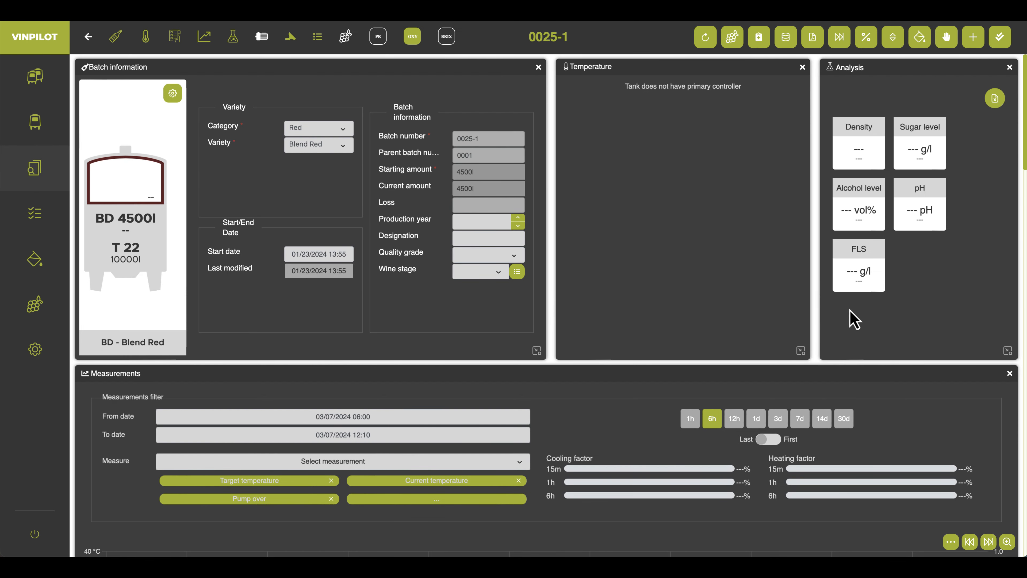
scroll(677, 329, "down", 15)
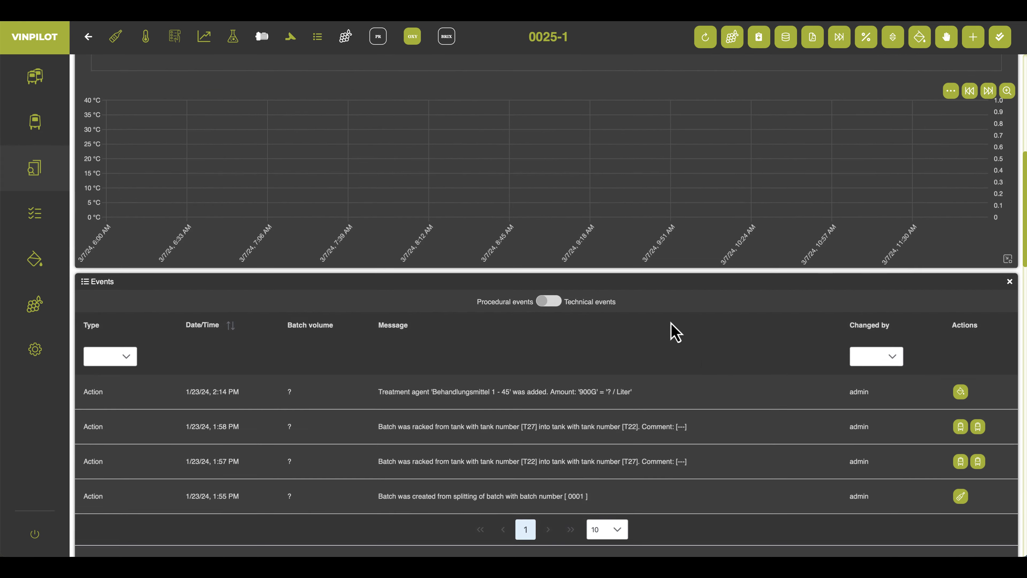
Step: Expand work order AA000007 in the batch's work orders list
scroll(671, 323, "down", 4)
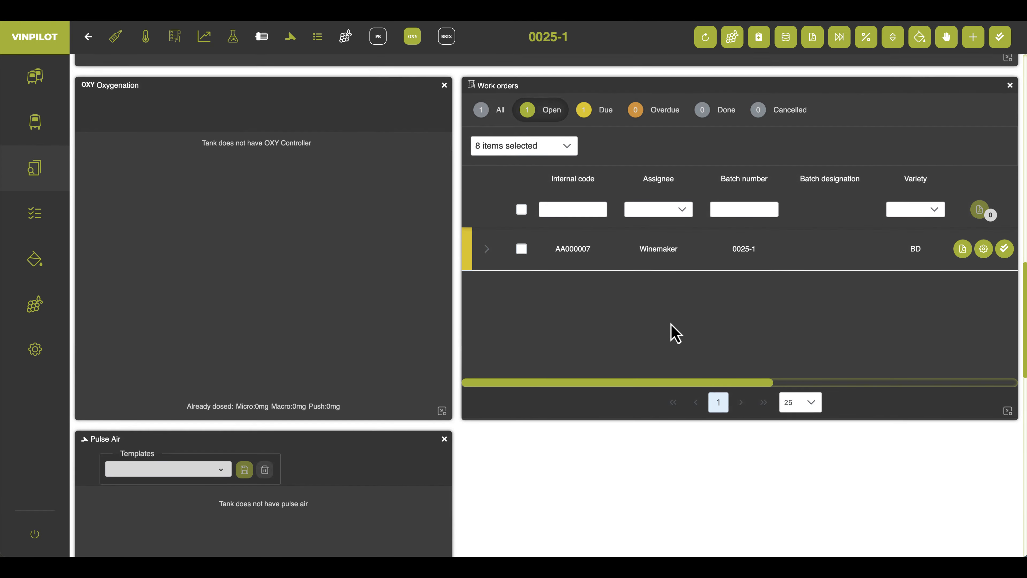
left_click(487, 251)
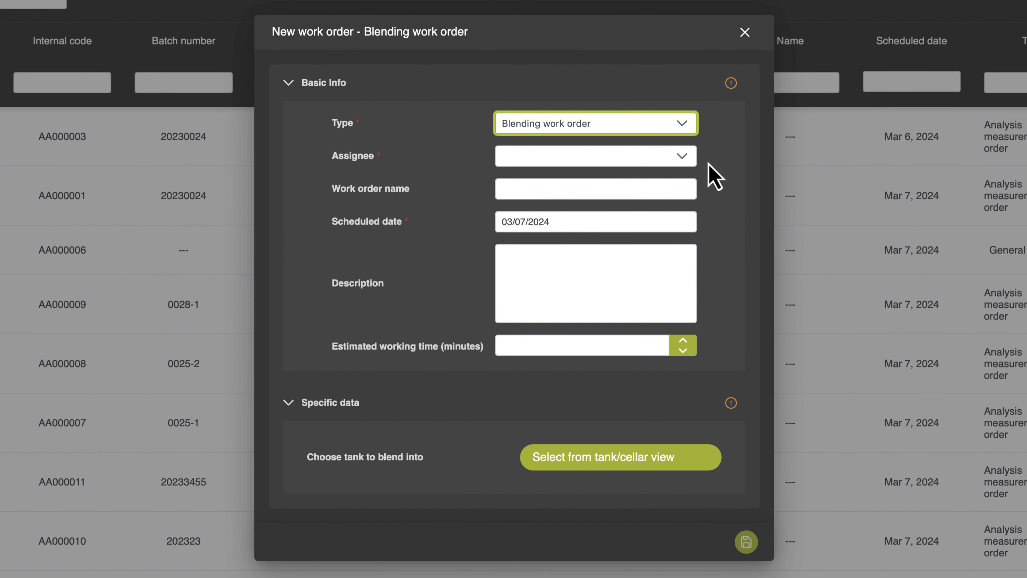
Step: Assign the blending work order to Winemaker and set its estimated working time to 50 minutes
left_click(671, 160)
left_click(641, 207)
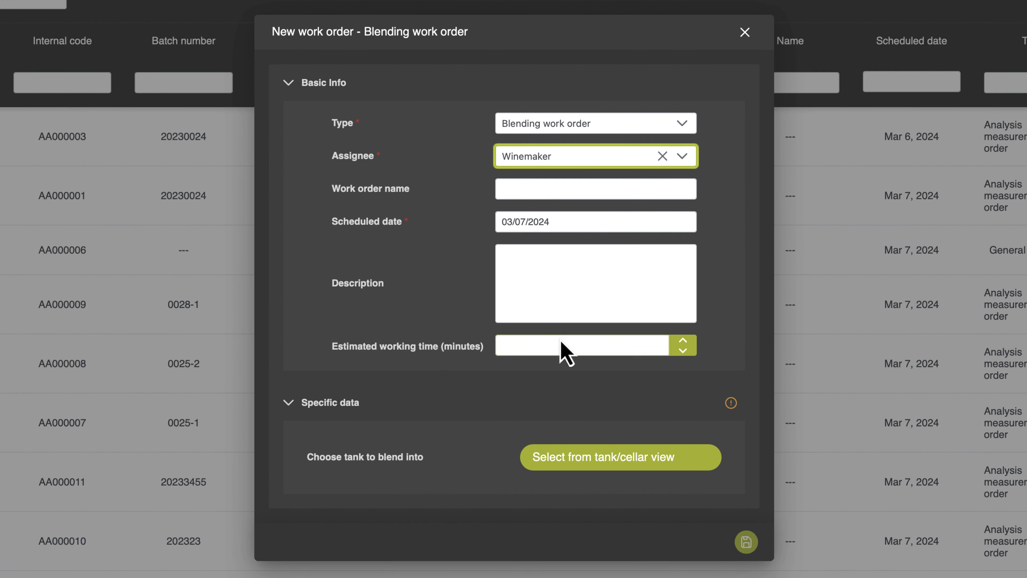
left_click(553, 345)
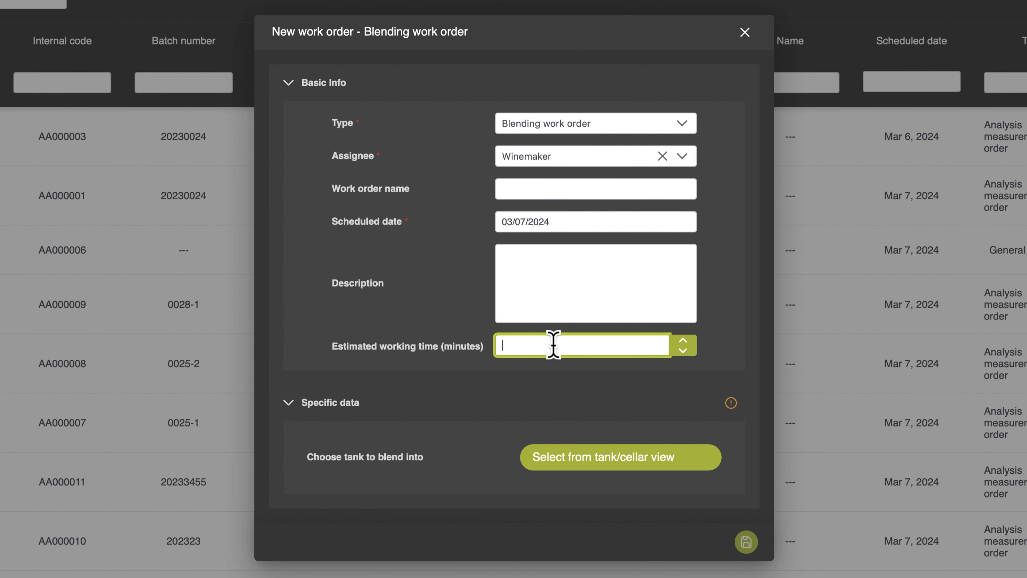
type("30")
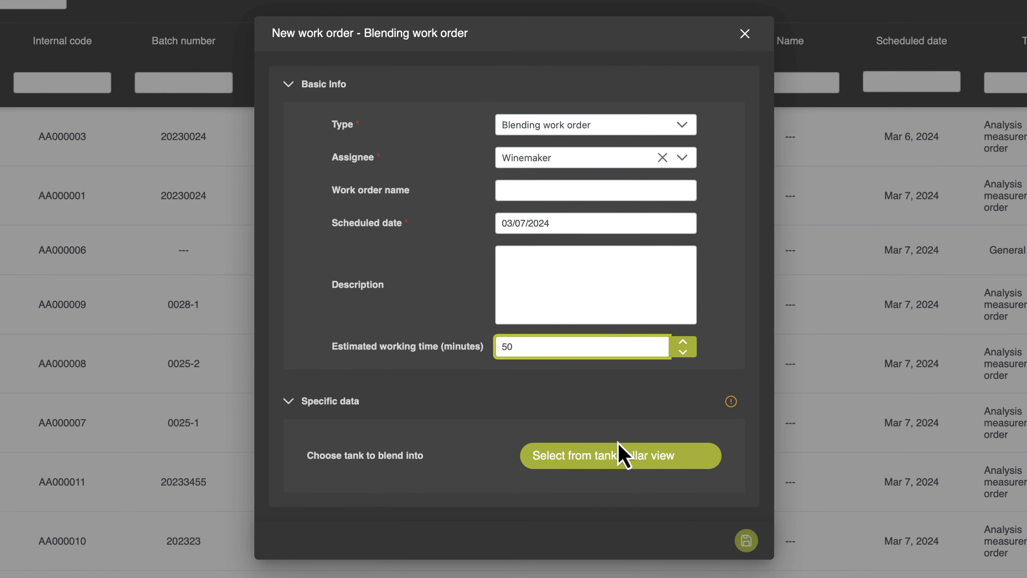
Step: Choose tank AS345 from the cellars overview as the tank to blend into
left_click(621, 456)
left_click(562, 323)
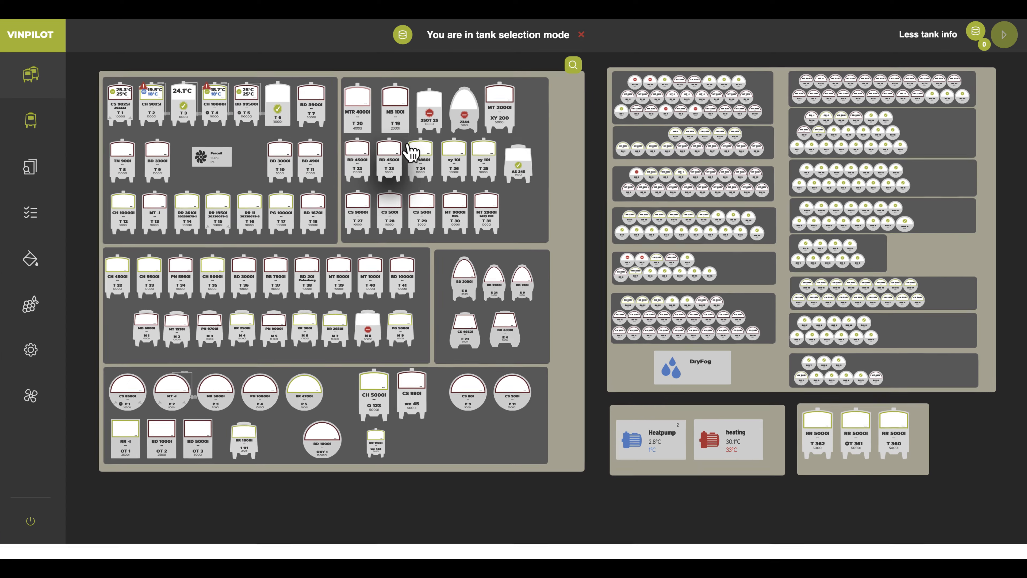
left_click(518, 178)
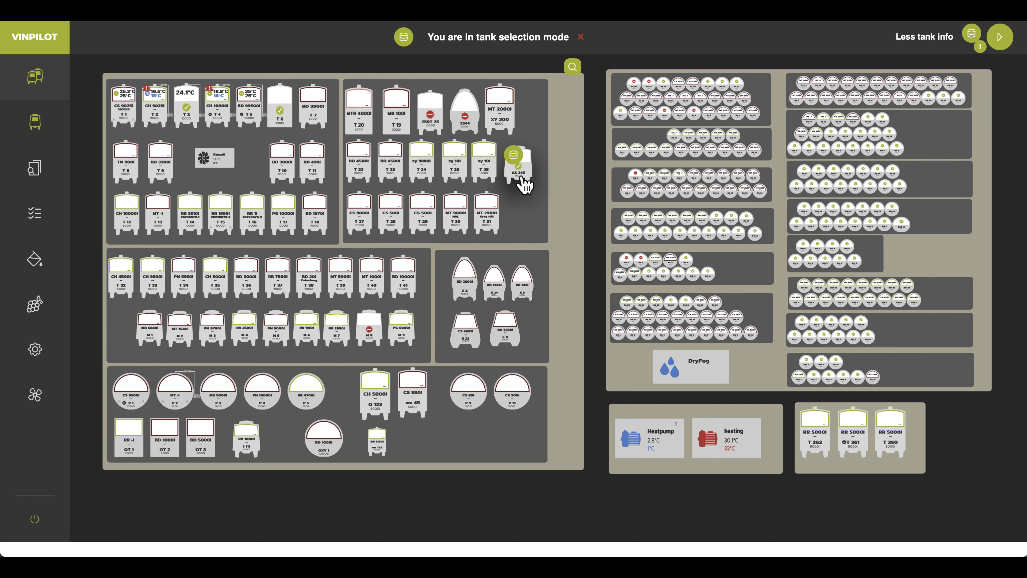
left_click(1002, 43)
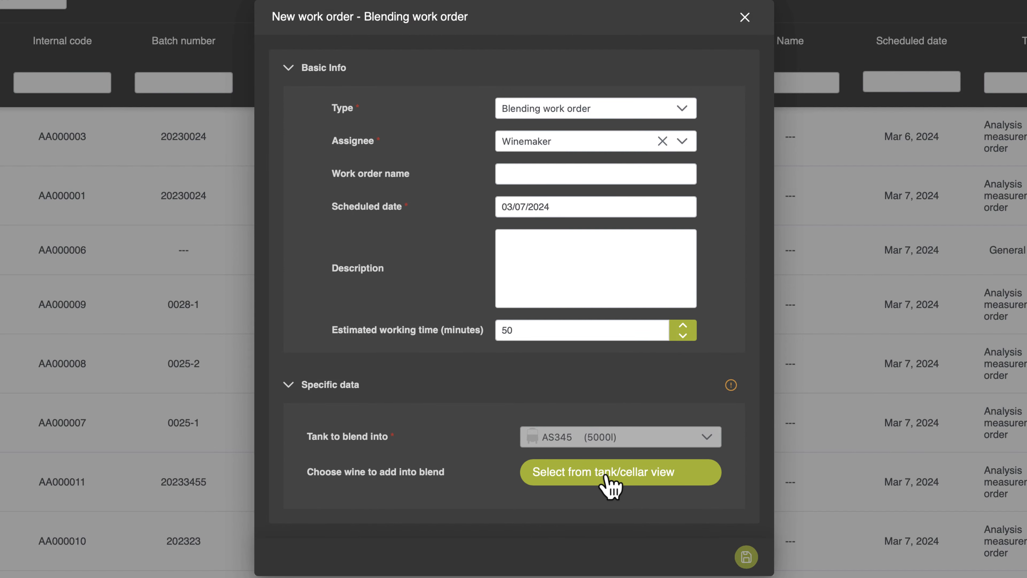
Step: Pick the Cabernet Sauvignon, Blend Red and Merlot batches, including those in T29 and T30, from the cellars overview as wines for the blend
left_click(606, 477)
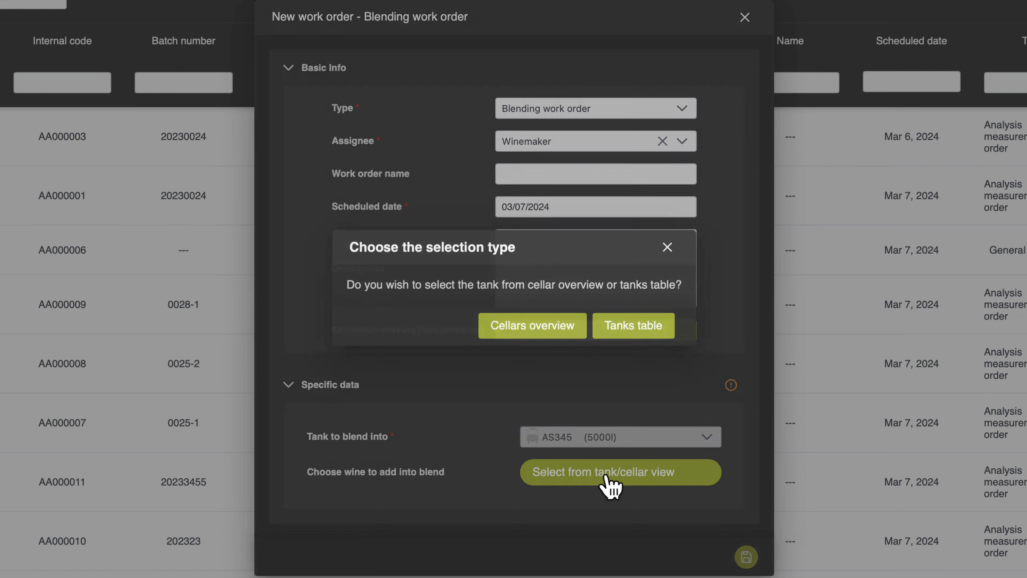
left_click(535, 332)
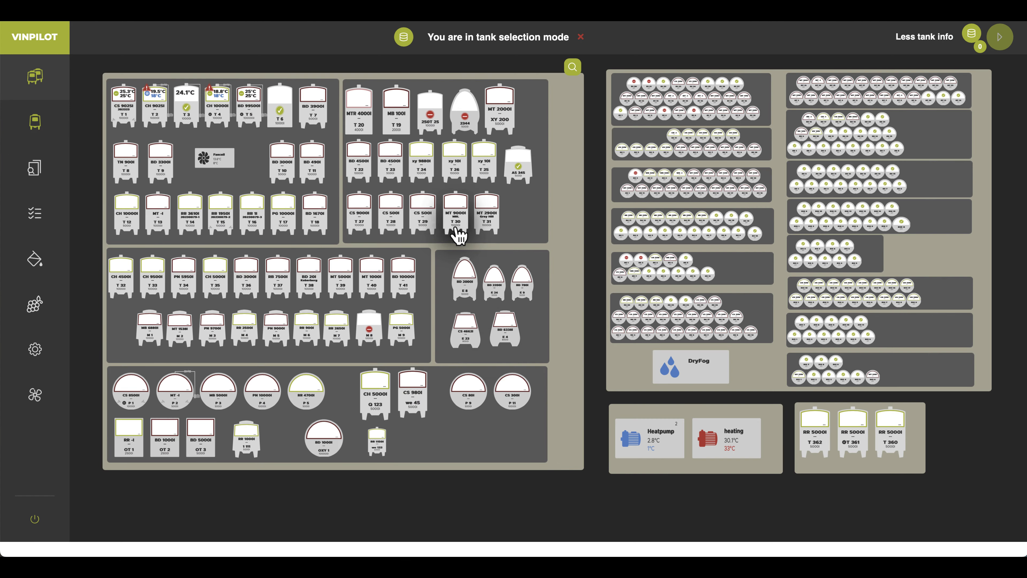
left_click(433, 226)
left_click(457, 232)
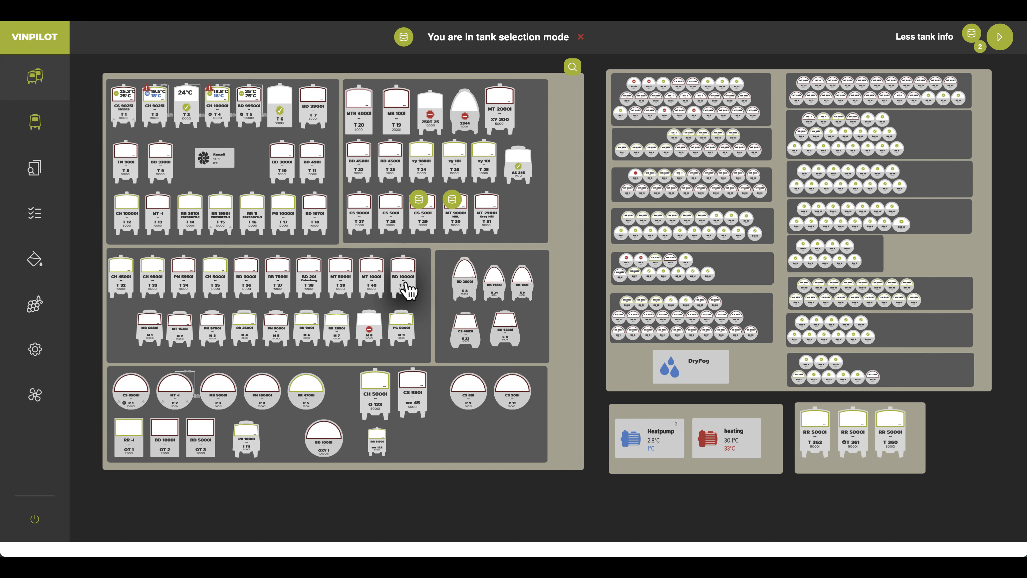
left_click(1000, 37)
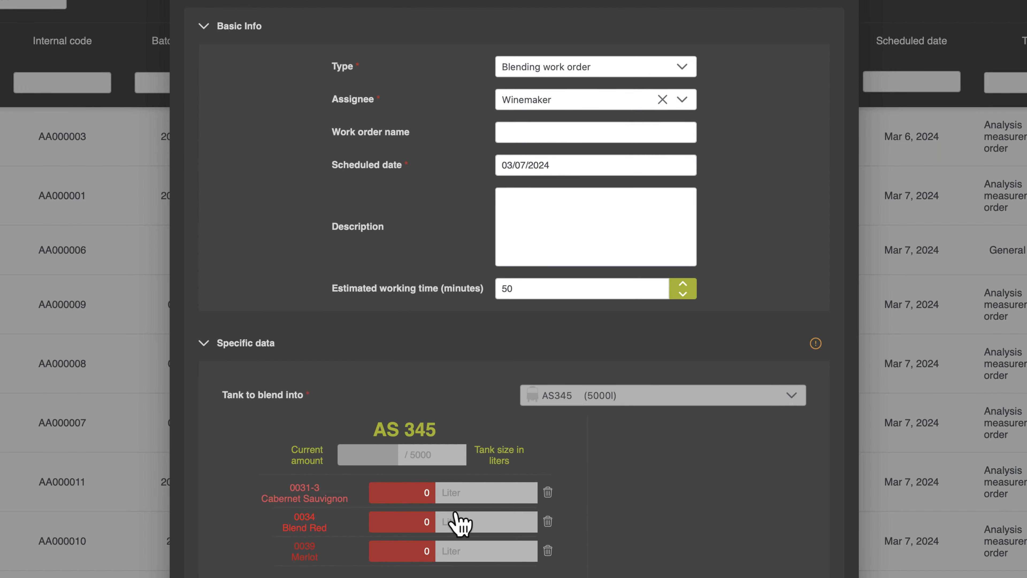
Step: Set the blend amounts to 500 liters Cabernet Sauvignon, 550 liters Blend Red and 550 liters Merlot, and switch the unit to percent
scroll(445, 486, "down", 2)
left_click(412, 412)
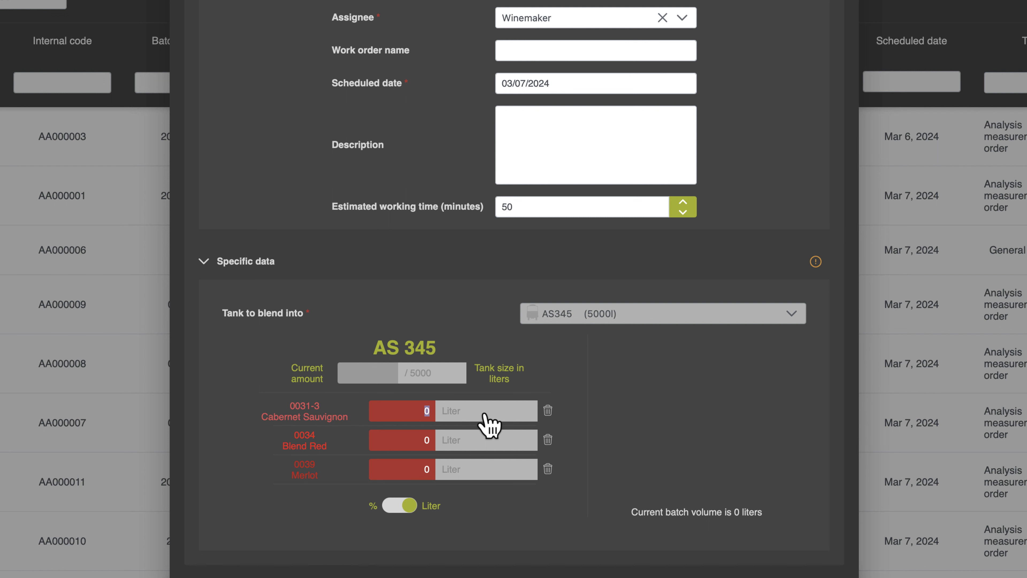
type("500")
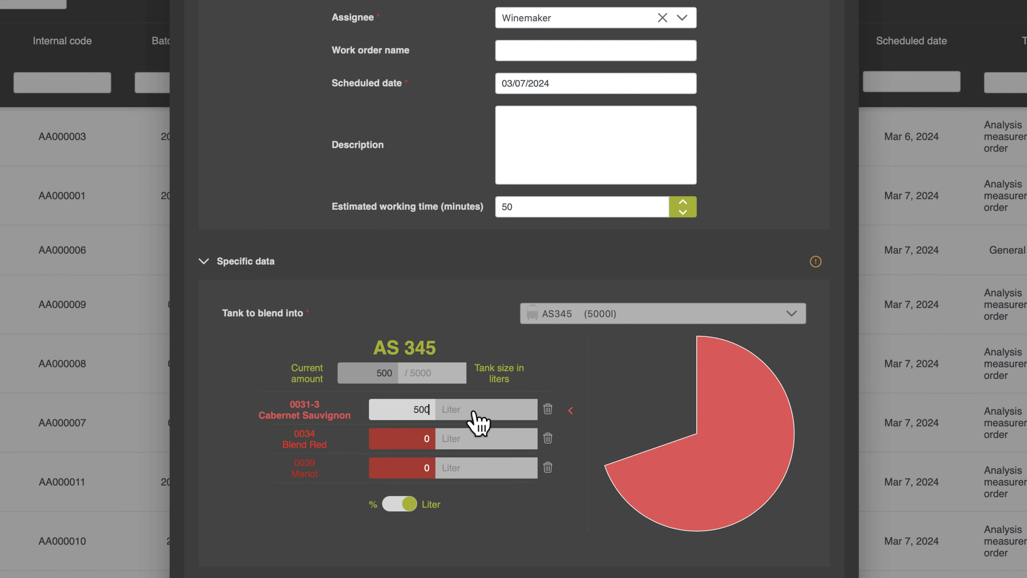
left_click(445, 438)
type("550")
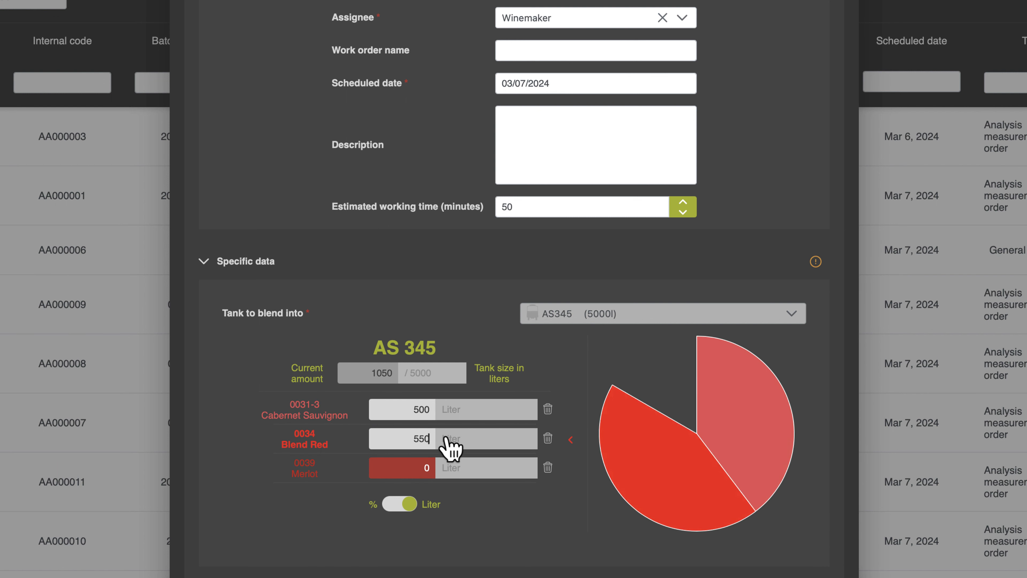
left_click(408, 468)
type("550")
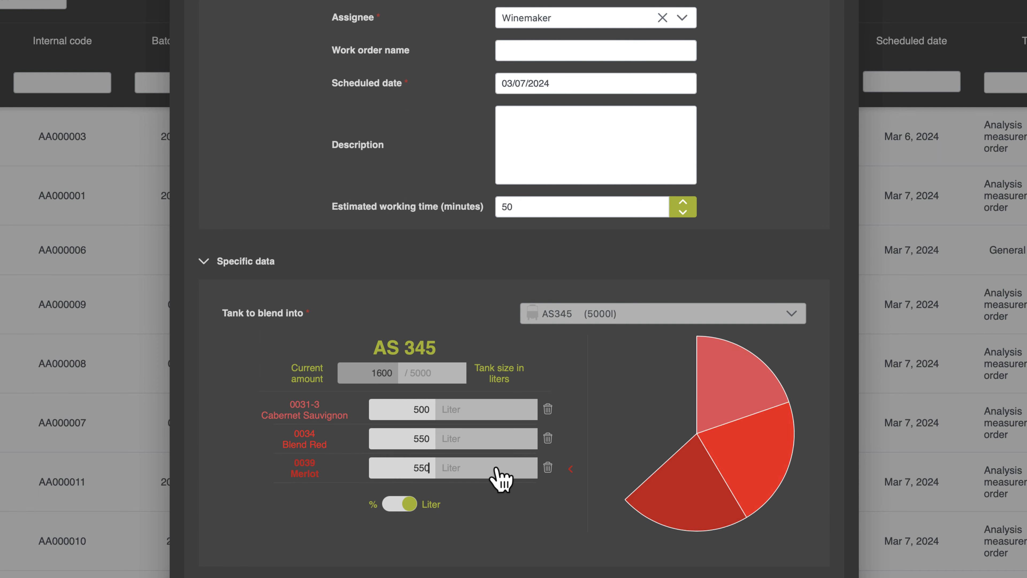
left_click(406, 505)
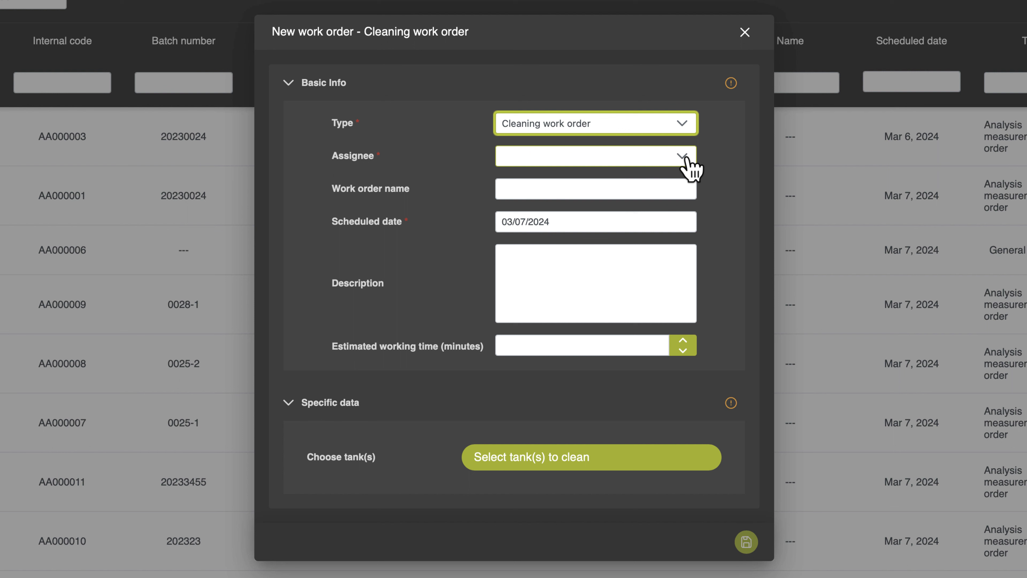
Step: Assign the cleaning work order to Winemaker and set its estimated working time to 65 minutes
left_click(687, 160)
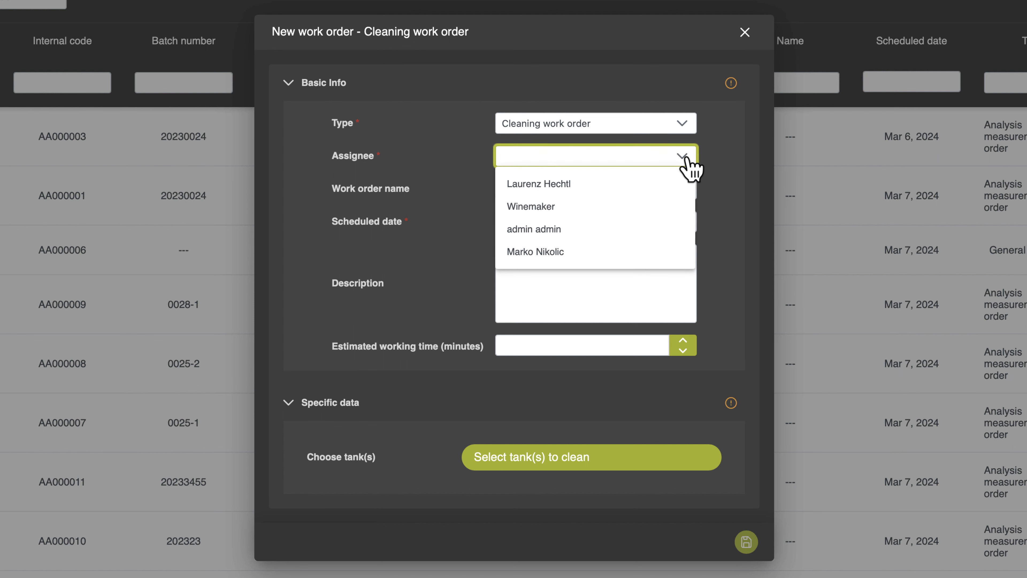
left_click(535, 205)
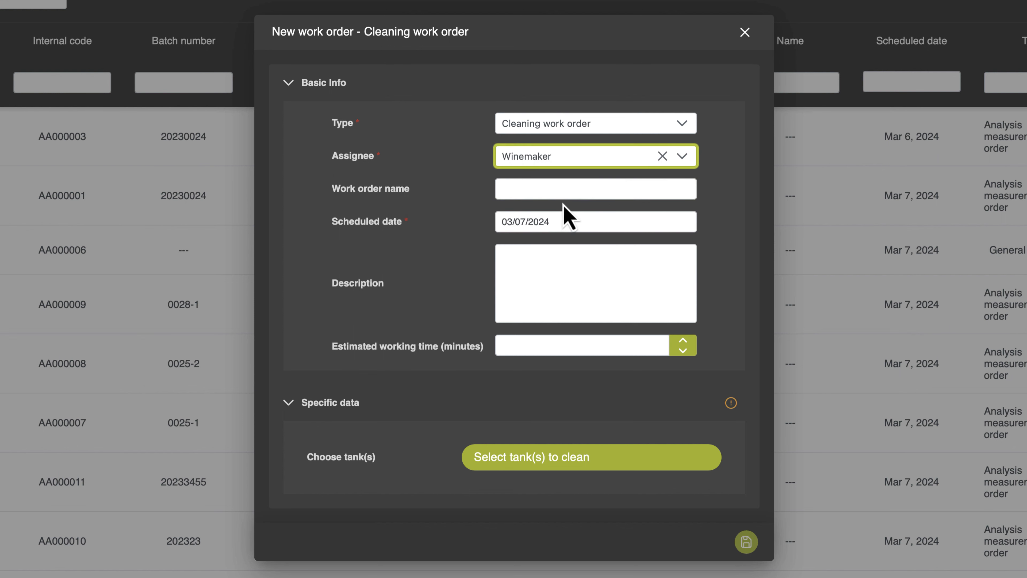
left_click(562, 347)
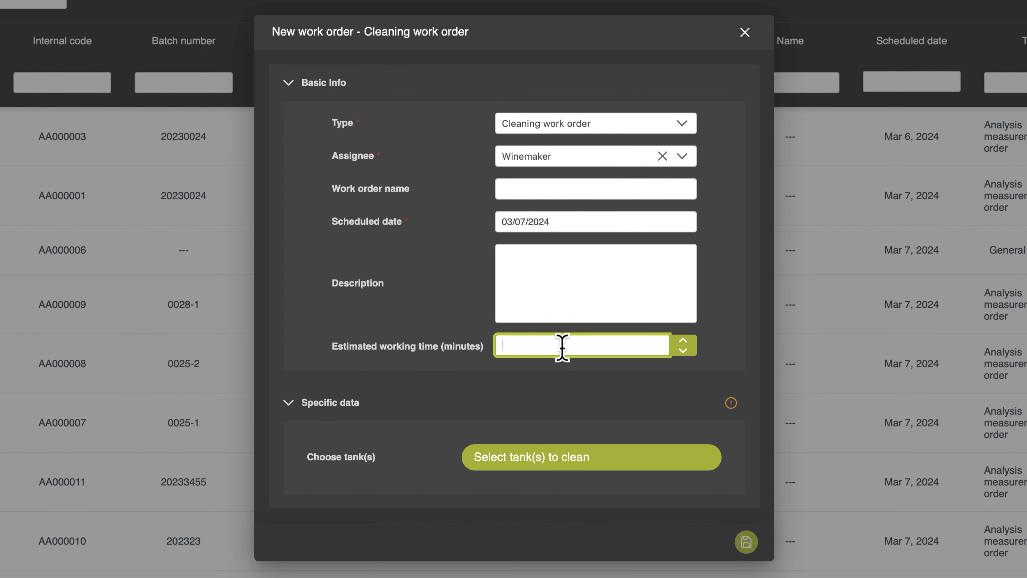
type("65")
Step: Choose the two red-marked tanks between T19 and XY 200 in the cellars overview as the tanks to clean
left_click(641, 465)
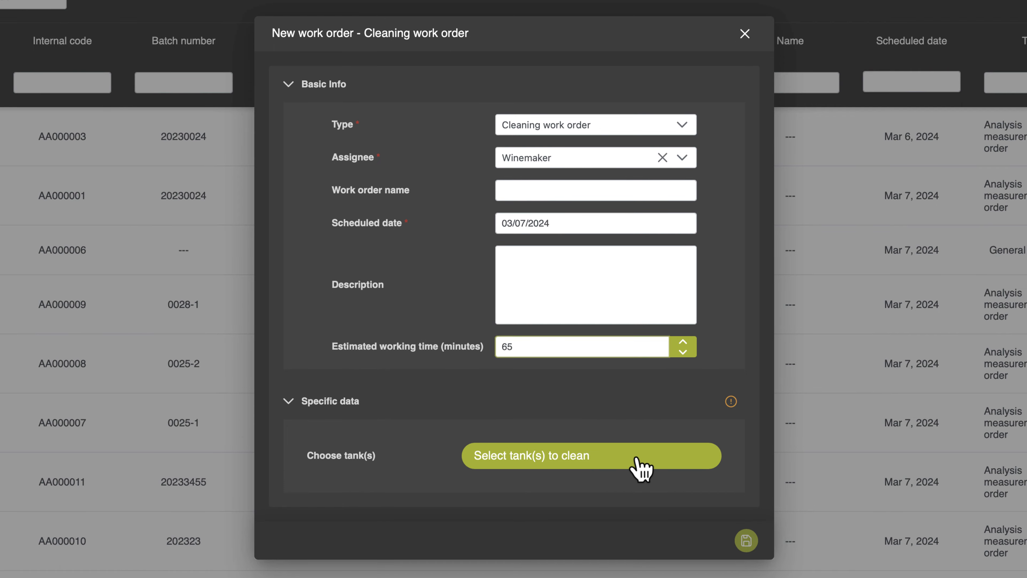
left_click(530, 329)
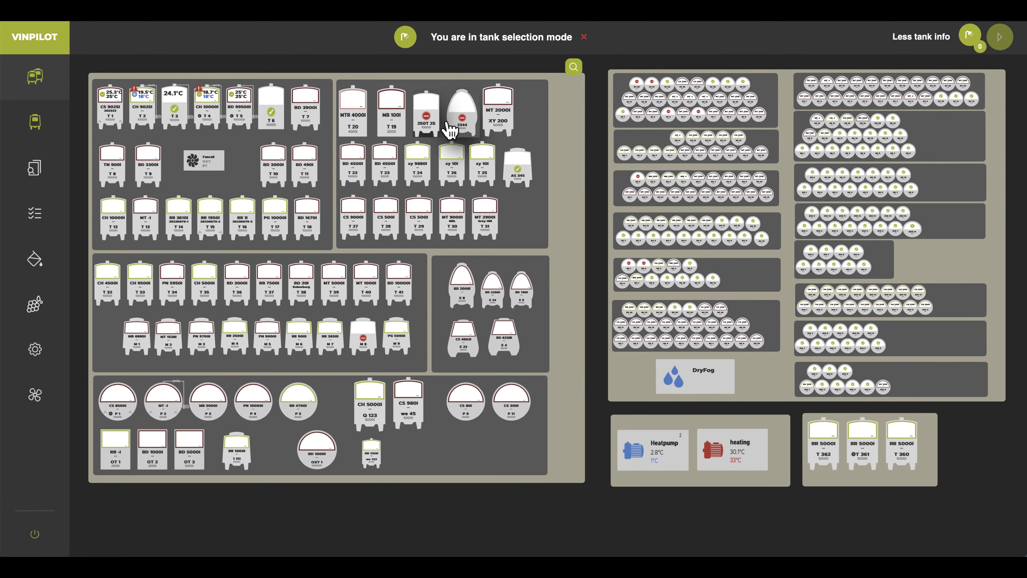
left_click(451, 129)
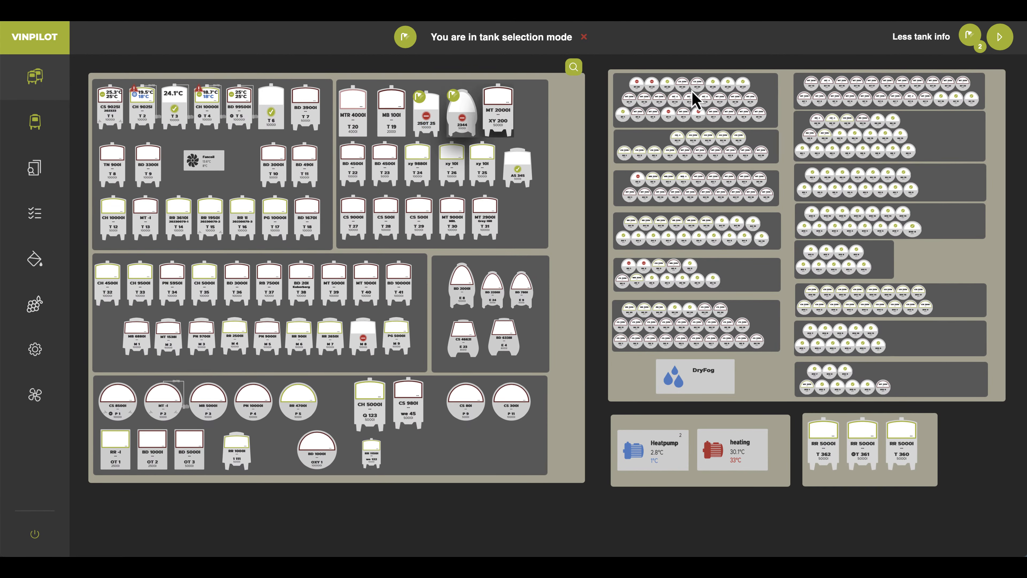
left_click(999, 37)
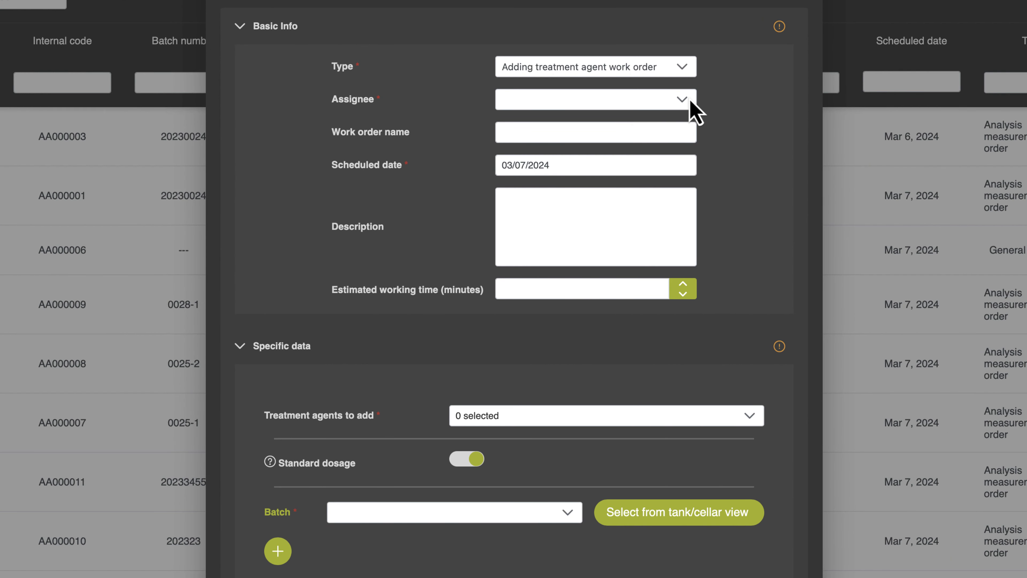
Step: Assign the treatment agent work order to Winemaker and keep 03/07/2024 as the scheduled date
left_click(685, 102)
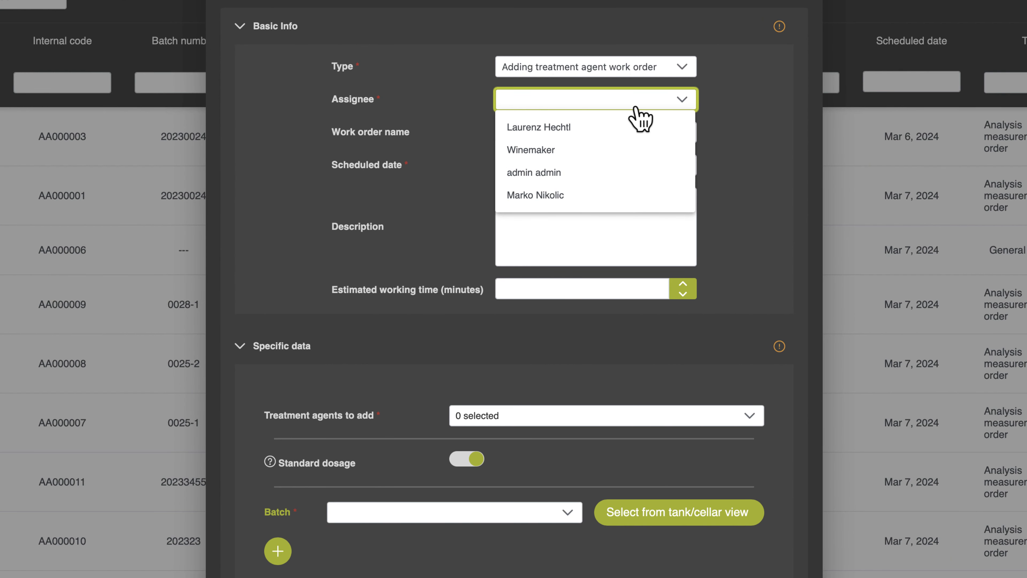
left_click(554, 154)
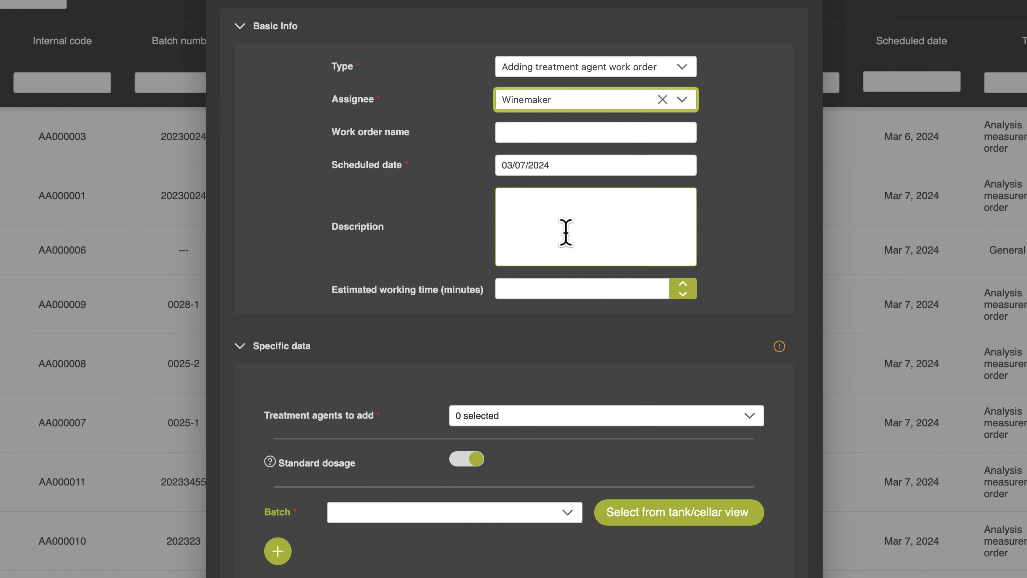
left_click(560, 165)
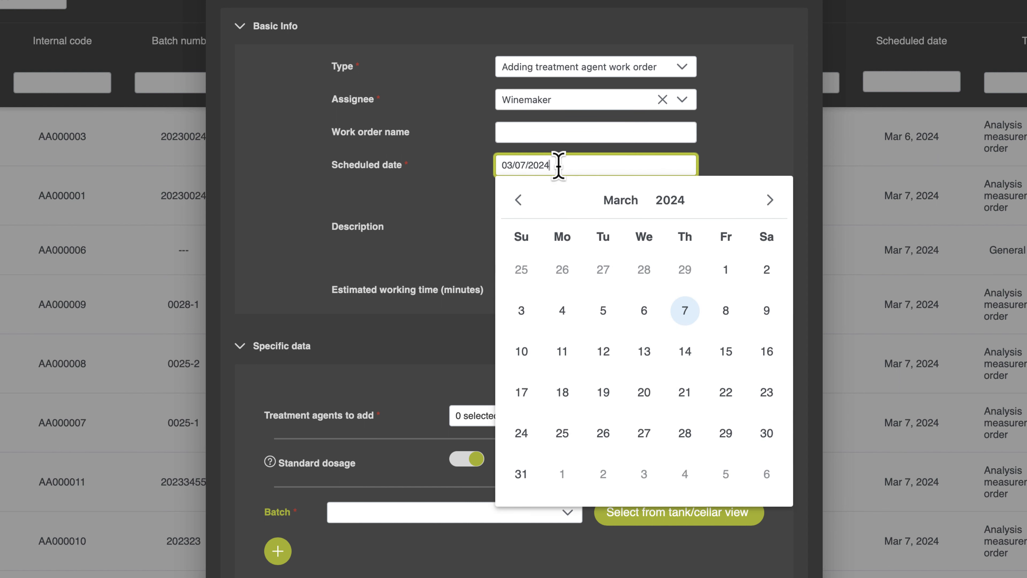
left_click(723, 164)
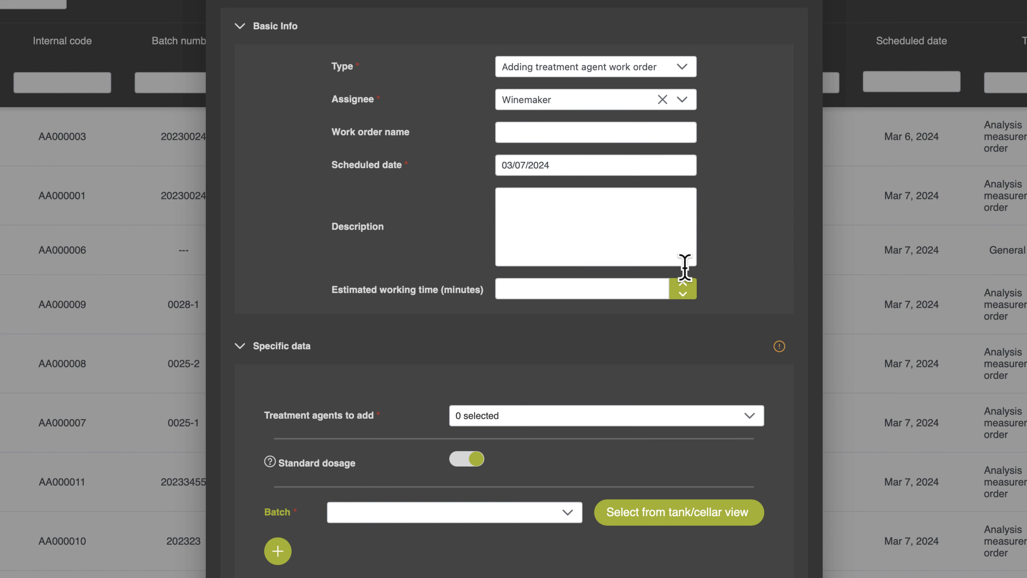
Step: Select Hefe XY - 123456789 as the treatment agent to add
left_click(542, 421)
scroll(550, 540, "down", 3)
left_click(552, 526)
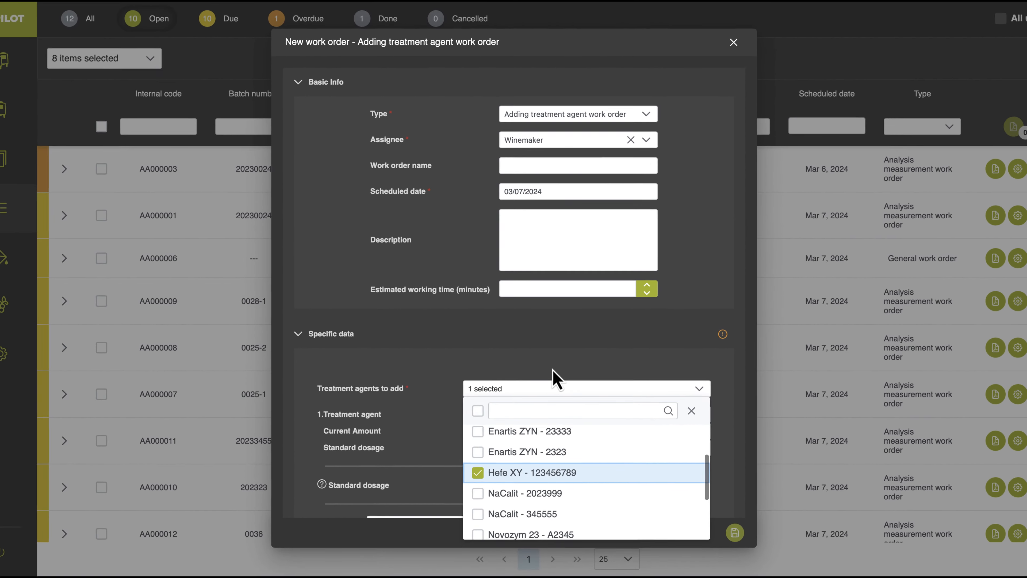
left_click(556, 379)
scroll(422, 461, "down", 3)
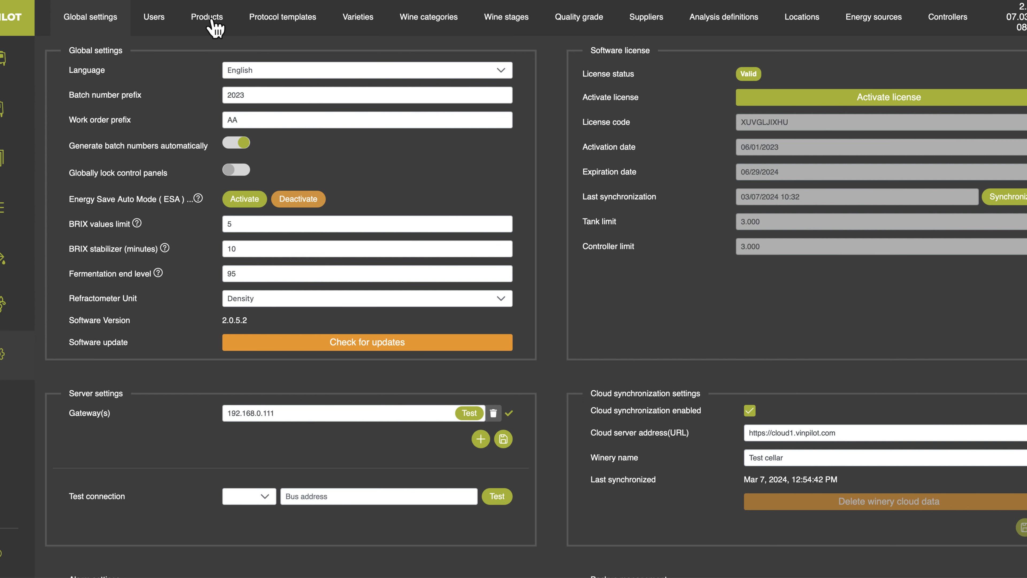
Step: Open the Hefe XY product in the product settings and look at its document upload and available procedures
left_click(216, 28)
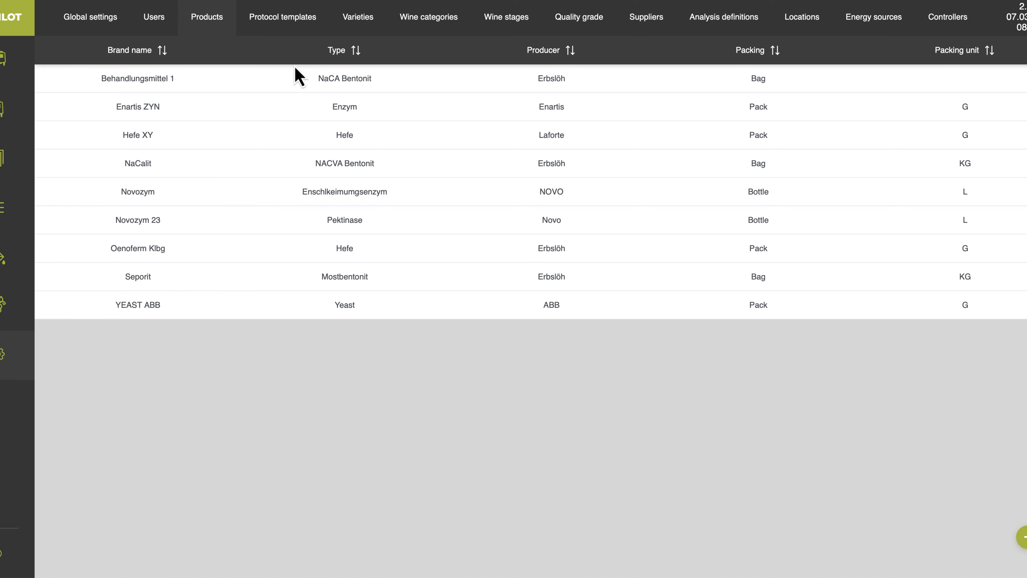
left_click(208, 144)
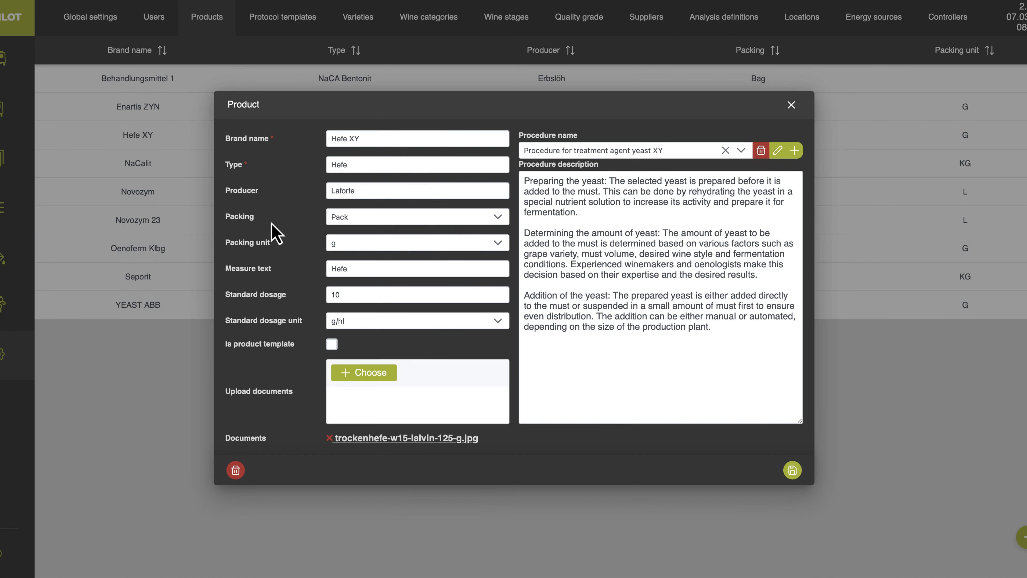
left_click(366, 376)
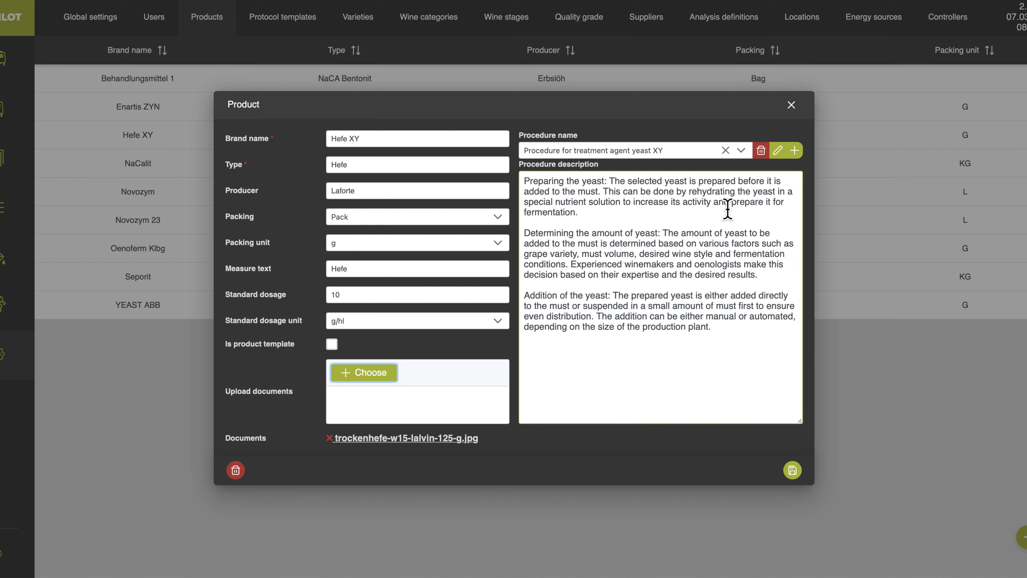
left_click(741, 151)
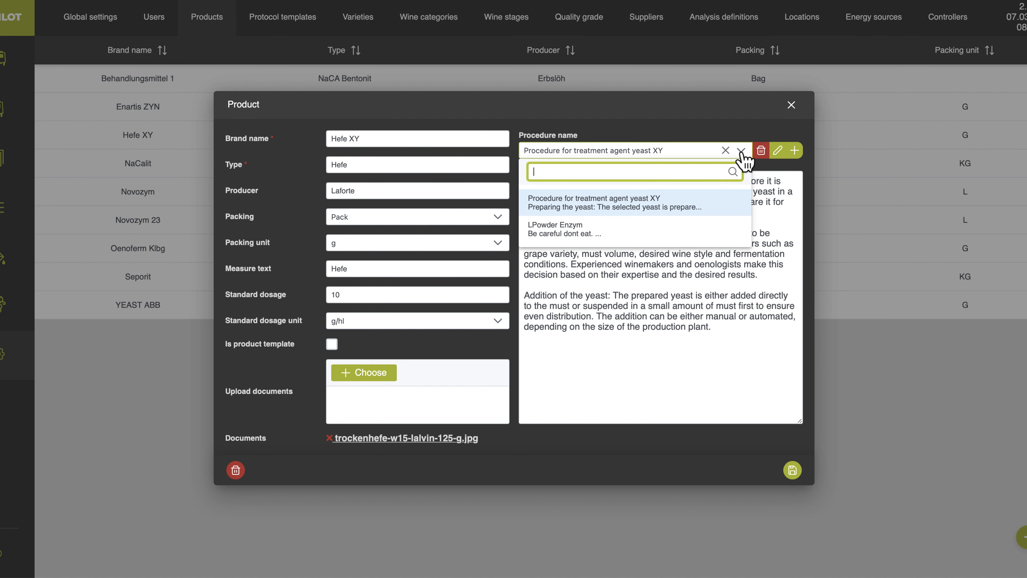
left_click(743, 153)
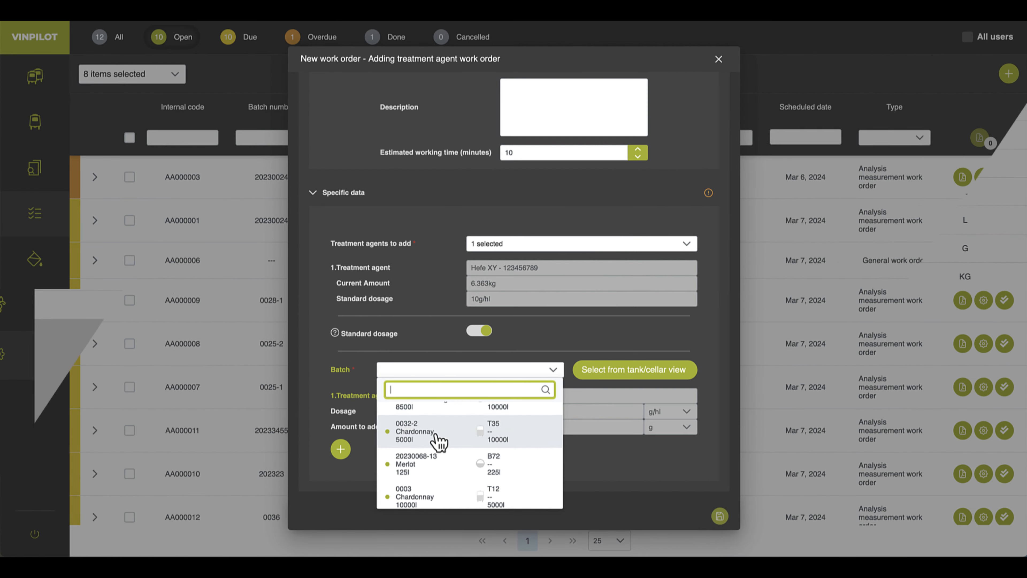
Step: Search the batches for tanks starting with T3 and select Chardonnay batch 0032-2 in tank T35 for the treatment
scroll(439, 442, "down", 10)
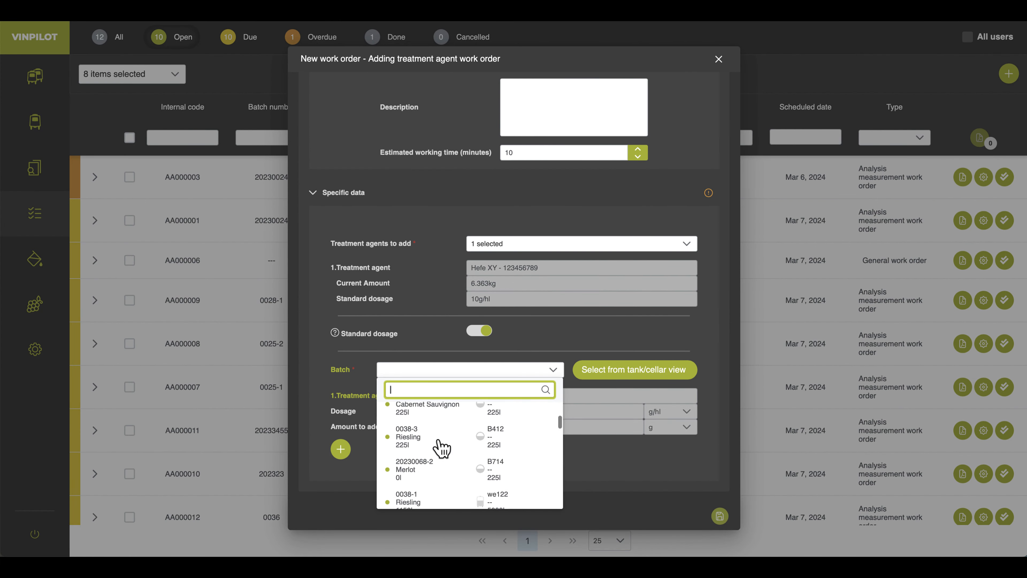
scroll(445, 446, "down", 10)
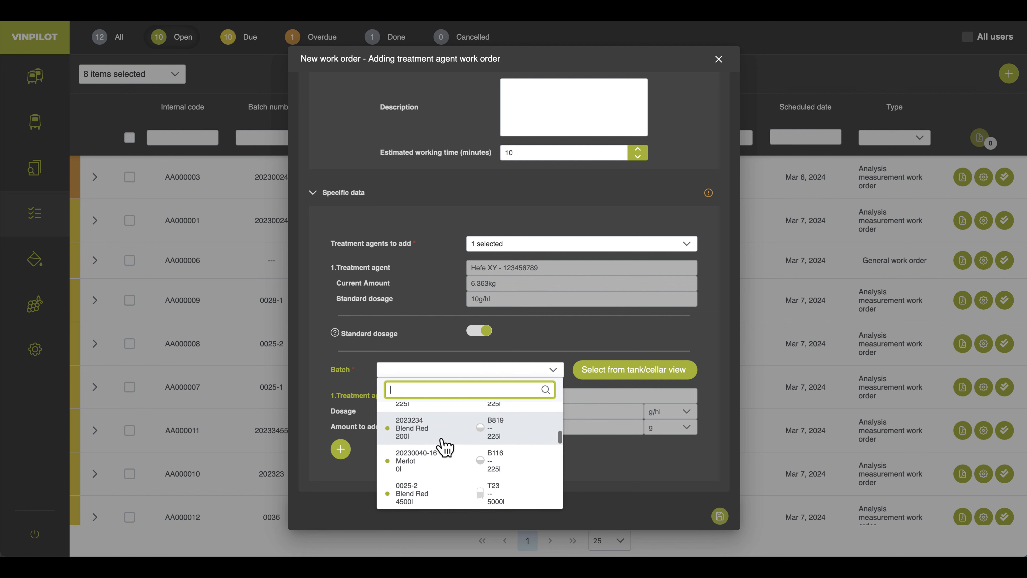
scroll(445, 447, "down", 1)
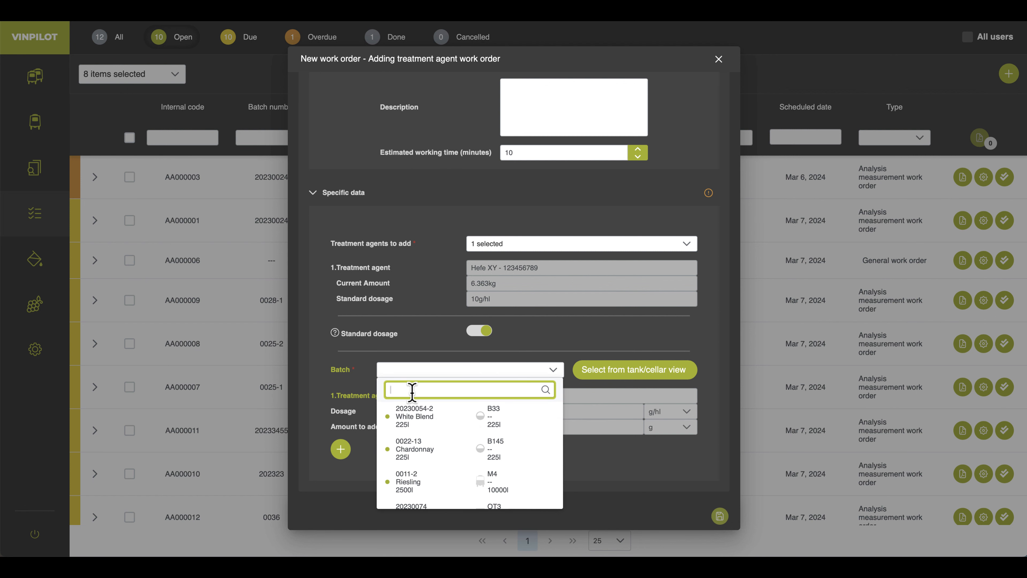
type("T16")
key("BackSpace")
key("BackSpace")
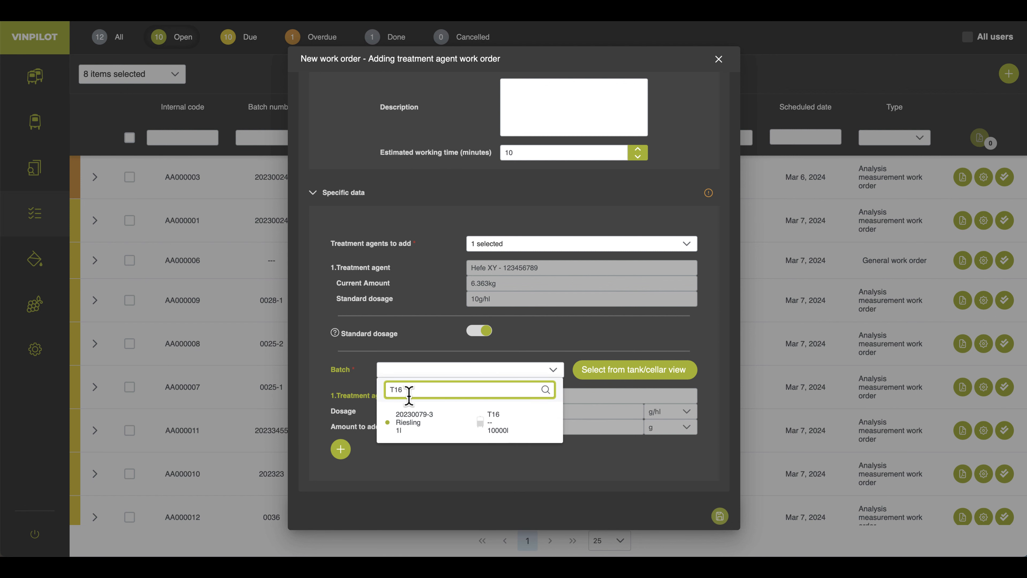
type("5")
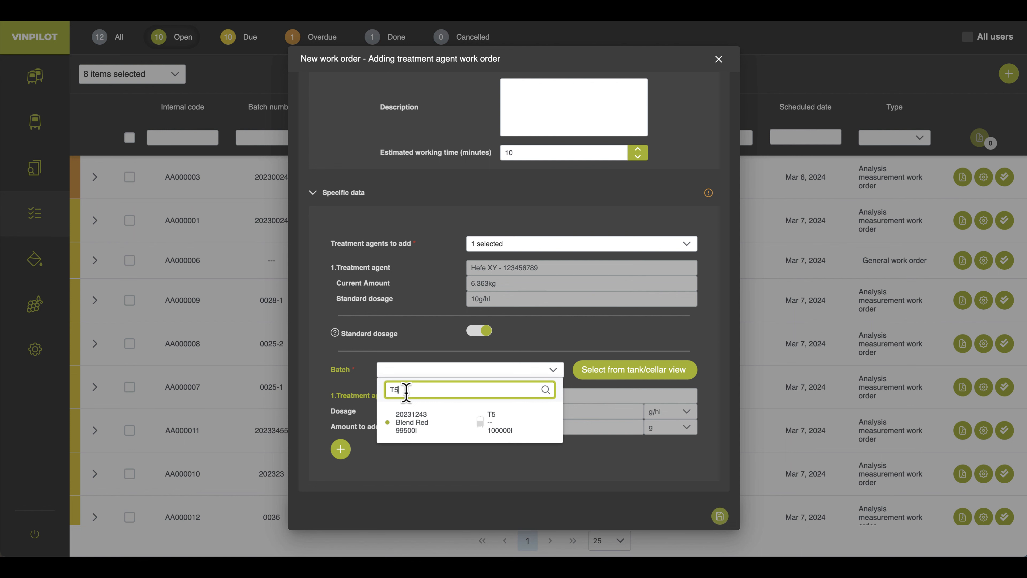
key("BackSpace")
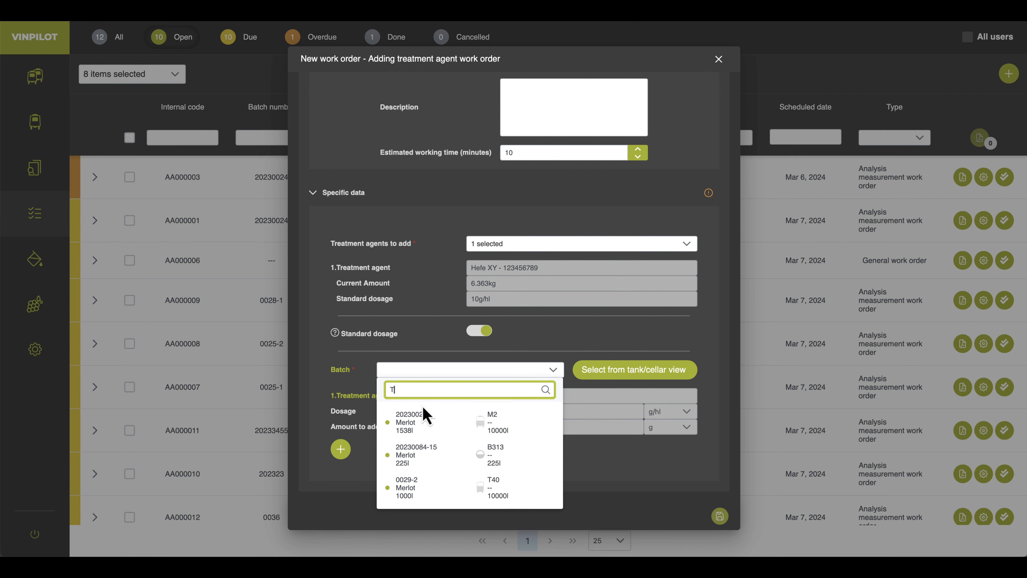
type("3")
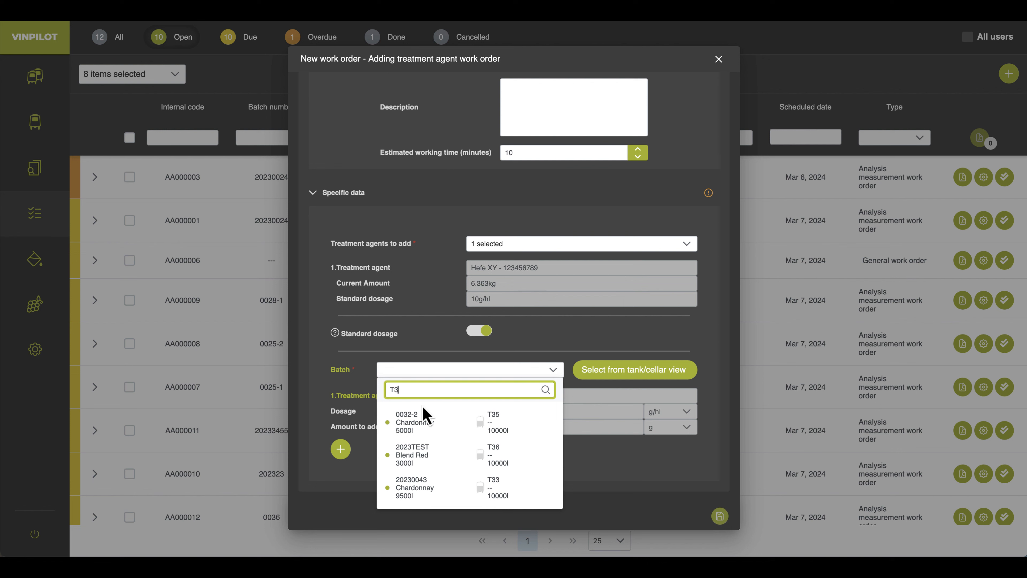
left_click(433, 423)
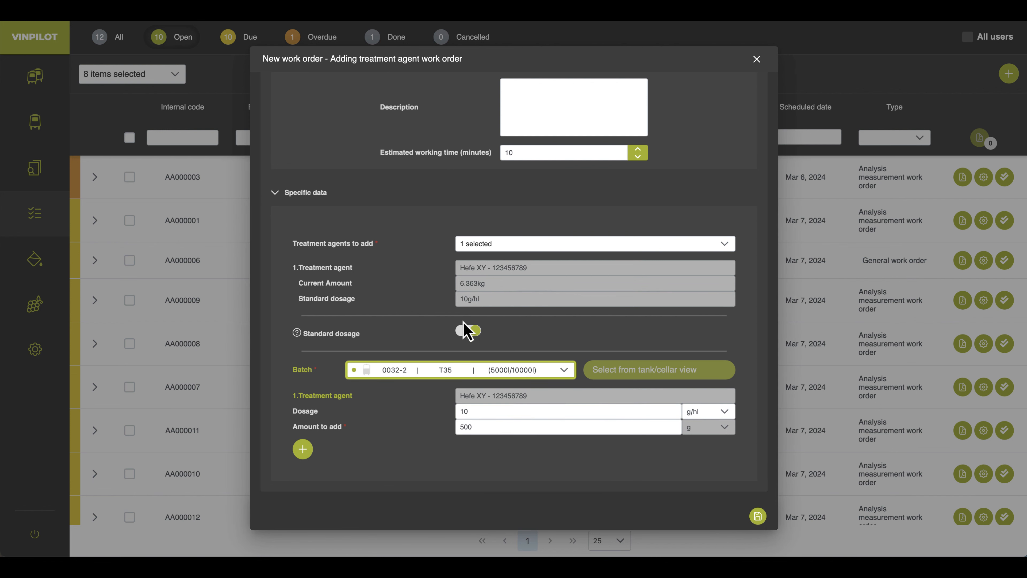
Step: Turn off the standard dosage and set the Hefe XY dosage for the batch to 15 g/hl
left_click(467, 330)
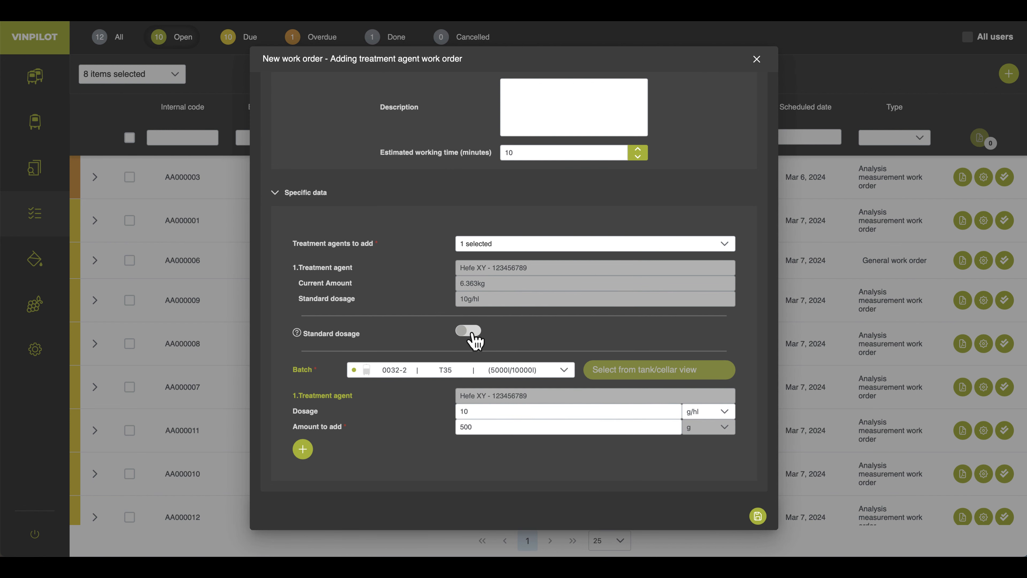
double_click(485, 415)
type("15")
left_click(445, 458)
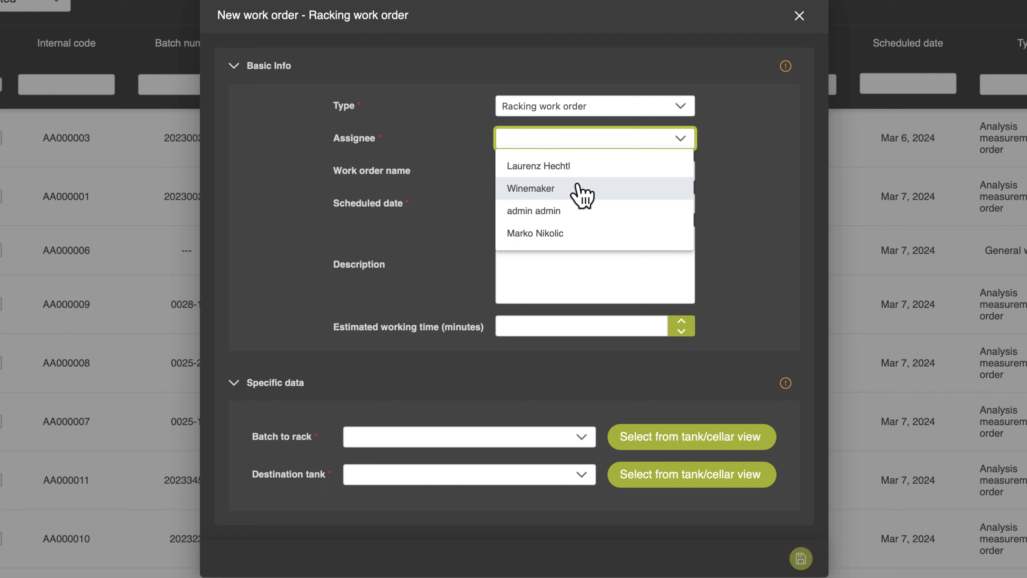
Step: Assign the racking work order to Winemaker and set its estimated working time to 50 minutes
left_click(583, 190)
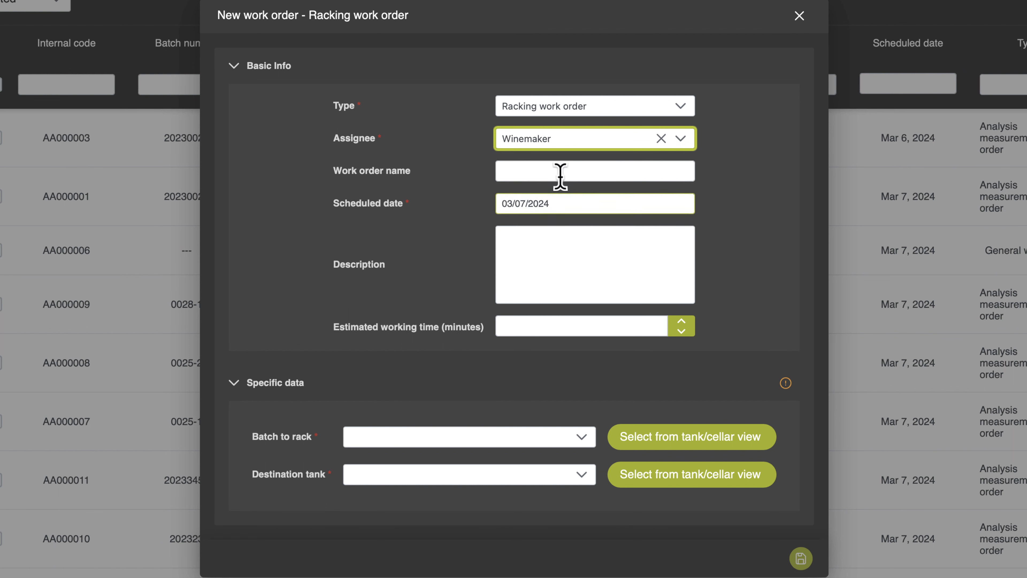
left_click(556, 323)
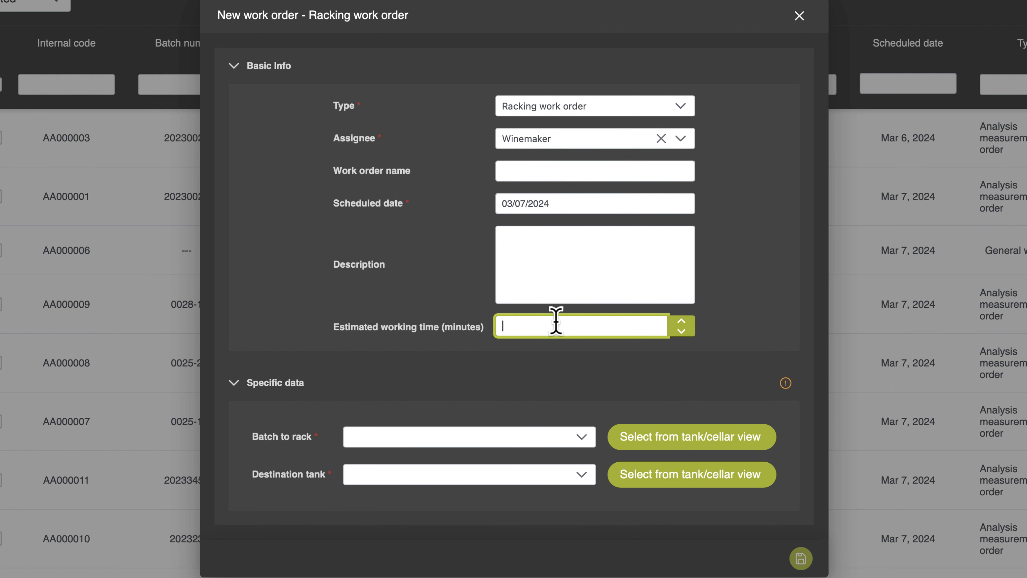
type("50")
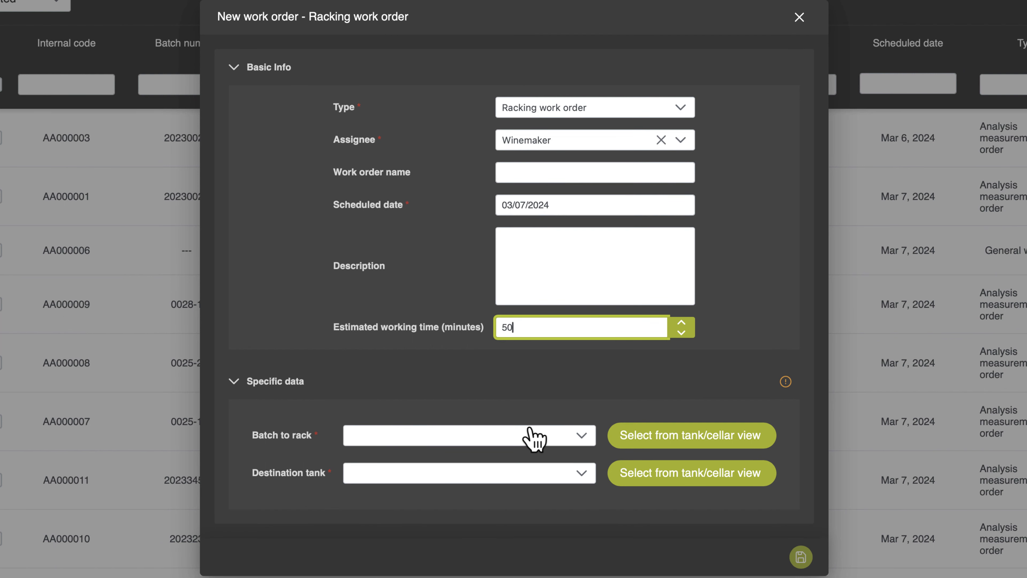
Step: Select Merlot batch 20230024 in tank M2 as the batch to rack and 124 as the destination tank
left_click(564, 437)
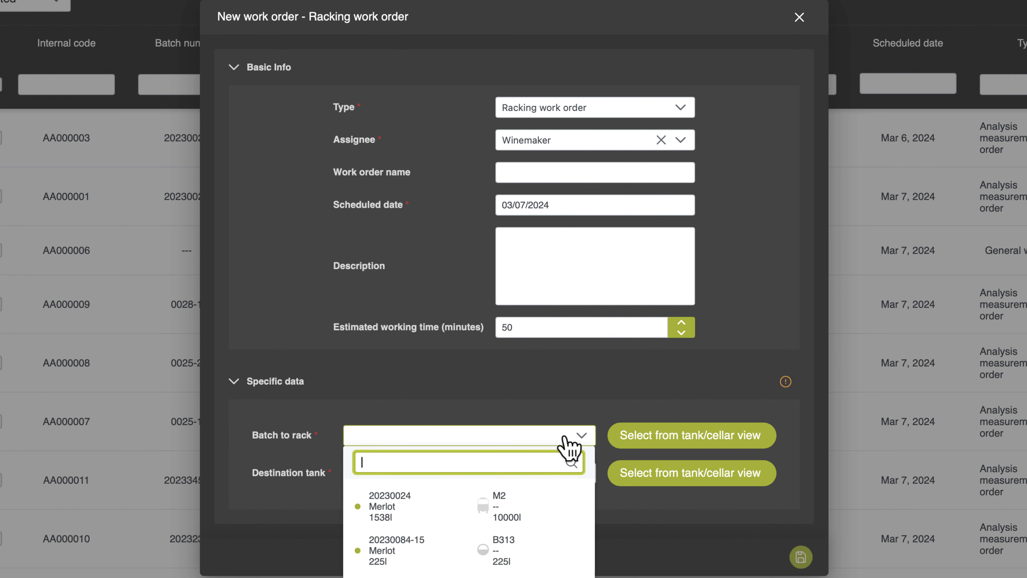
left_click(442, 508)
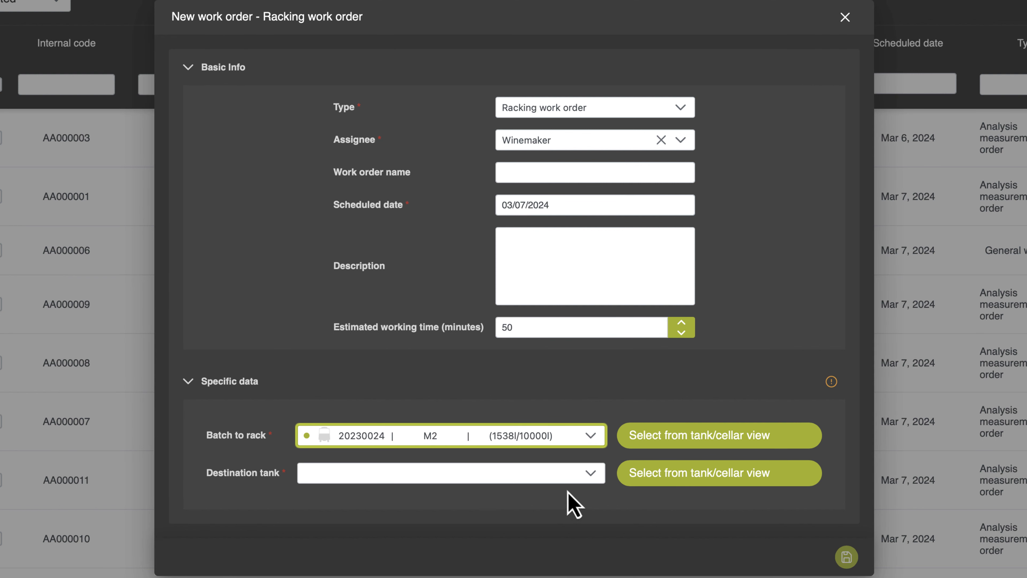
left_click(562, 484)
scroll(459, 425, "down", 3)
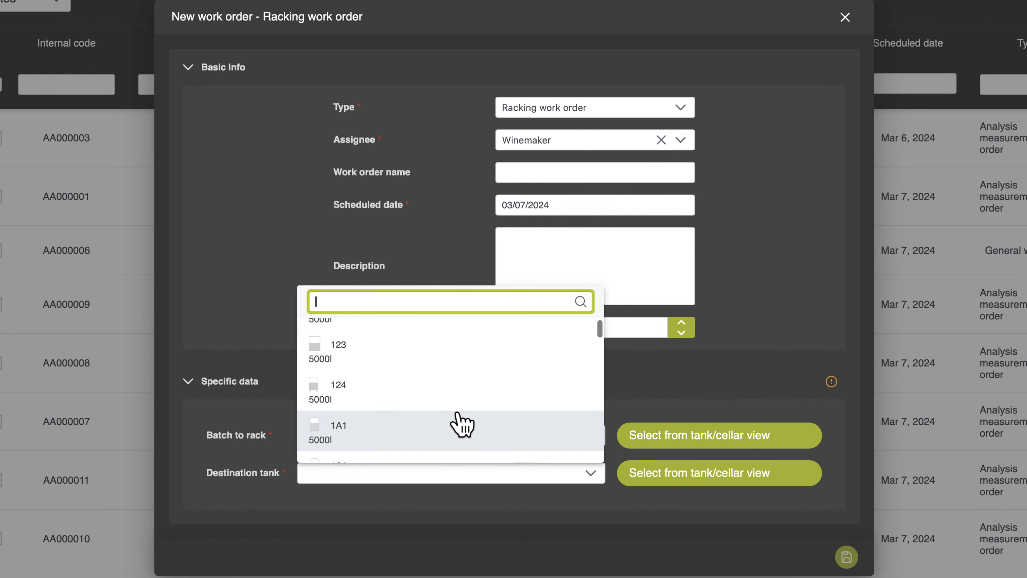
left_click(399, 382)
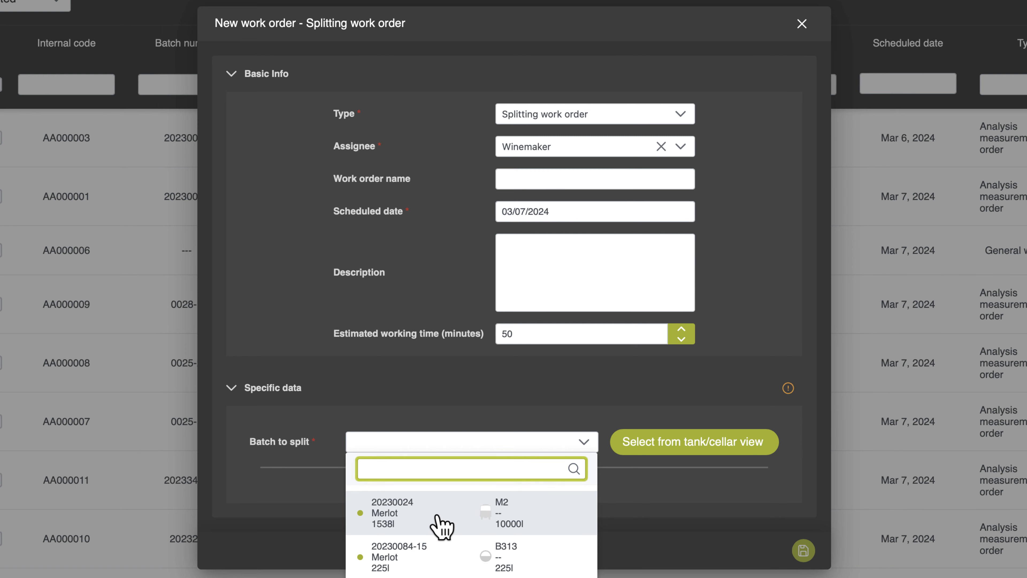
Step: Select Merlot batch 20230024 in tank M2 as the batch to split and add a second destination tank entry
left_click(442, 526)
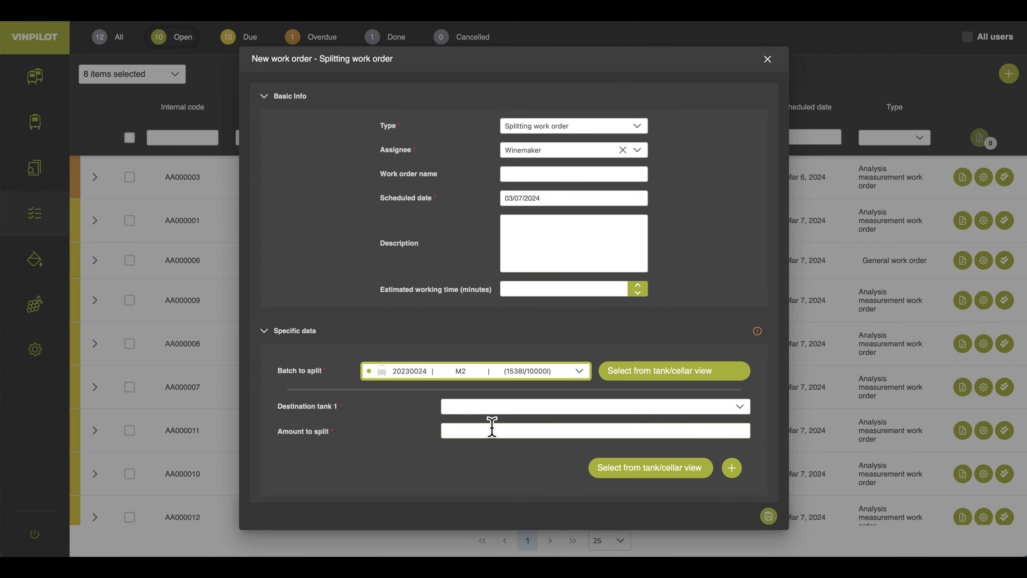
left_click(732, 467)
scroll(700, 475, "down", 3)
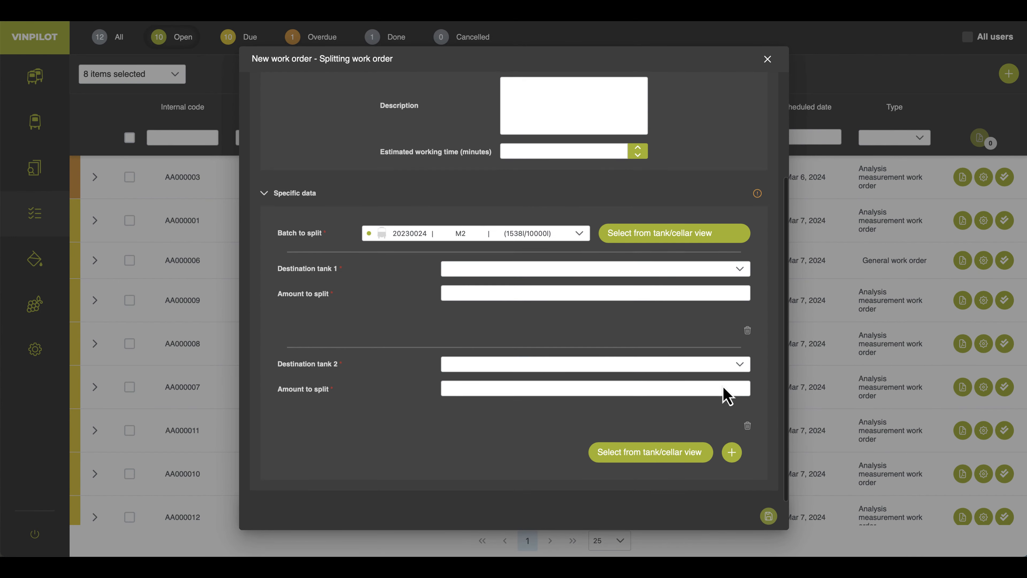
Step: Choose 1111 as destination tank 1 and 1 as destination tank 2 for the split
left_click(709, 270)
left_click(532, 347)
left_click(669, 366)
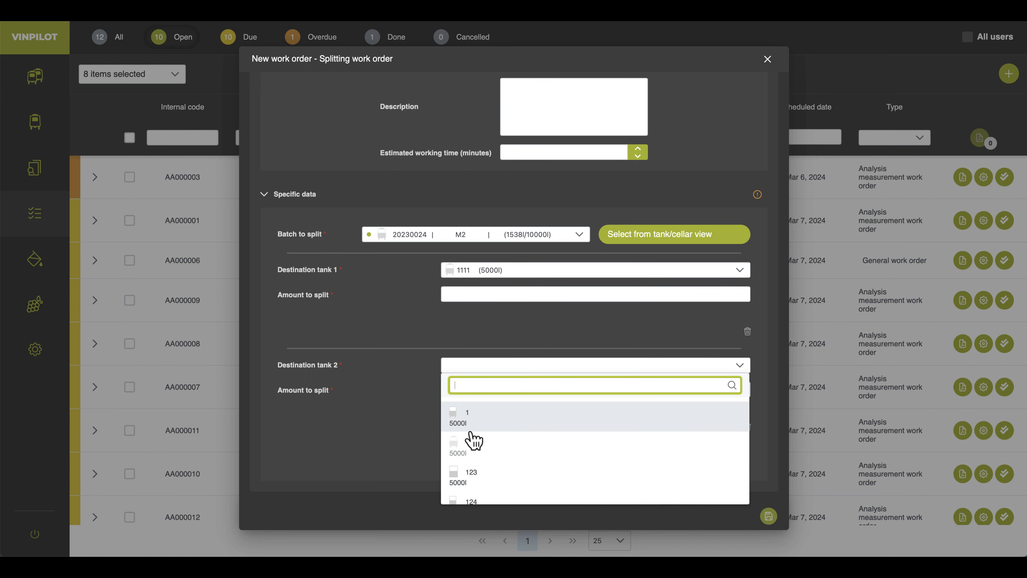
left_click(471, 423)
Step: Set the amount to split to 500 for each of the two destination tanks
left_click(493, 294)
type("500")
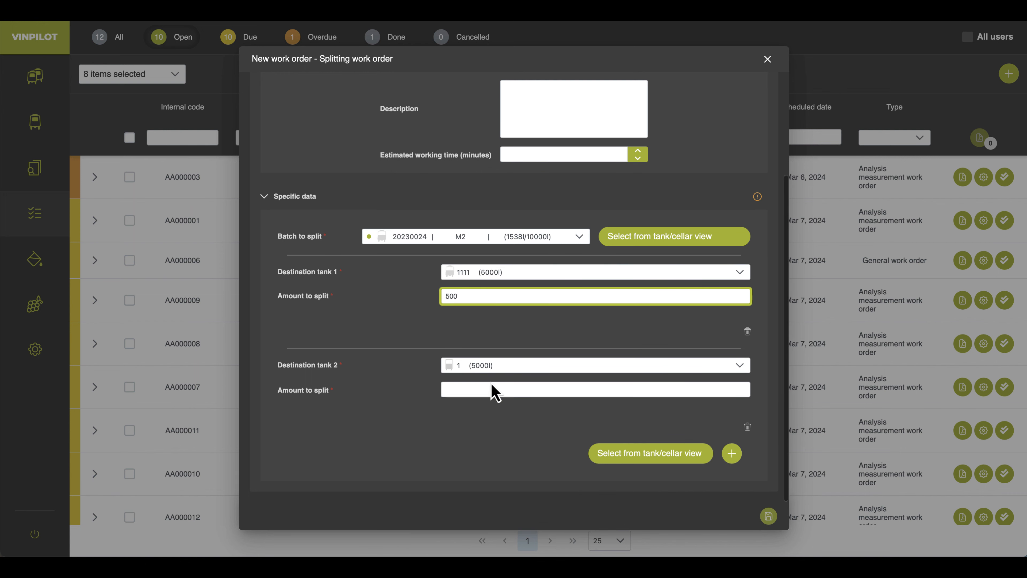
left_click(492, 390)
type("500")
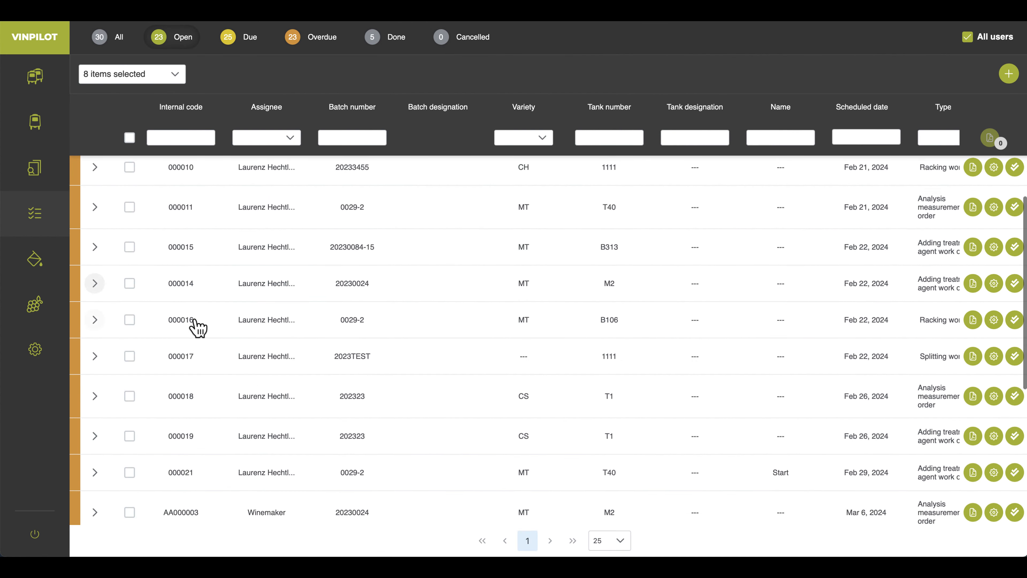
Step: Print the blending work order for tank T30 as PDF, and the February 20 treatment agent work order for tank M2 with procedures
scroll(198, 327, "down", 5)
scroll(200, 326, "up", 10)
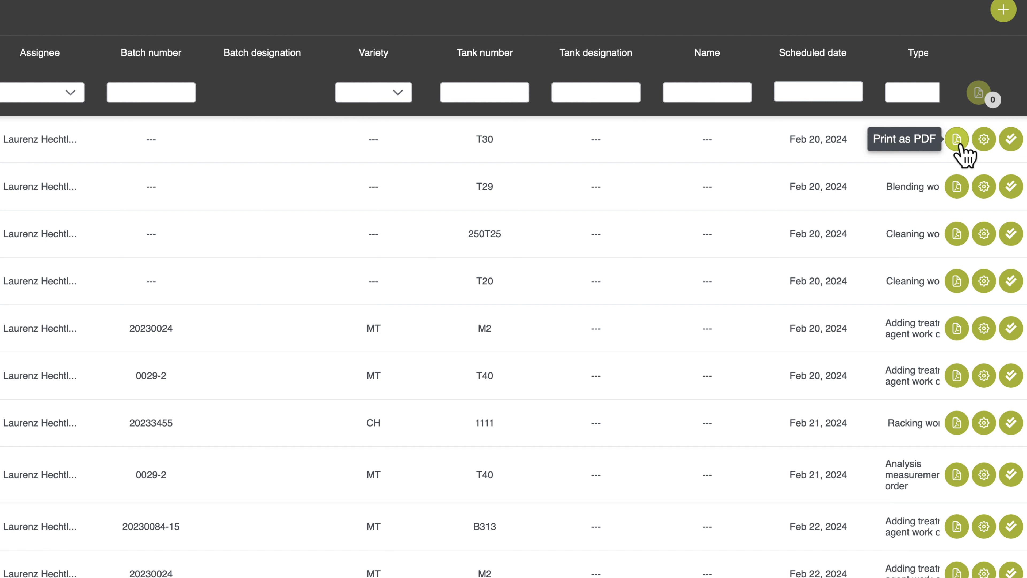
left_click(962, 147)
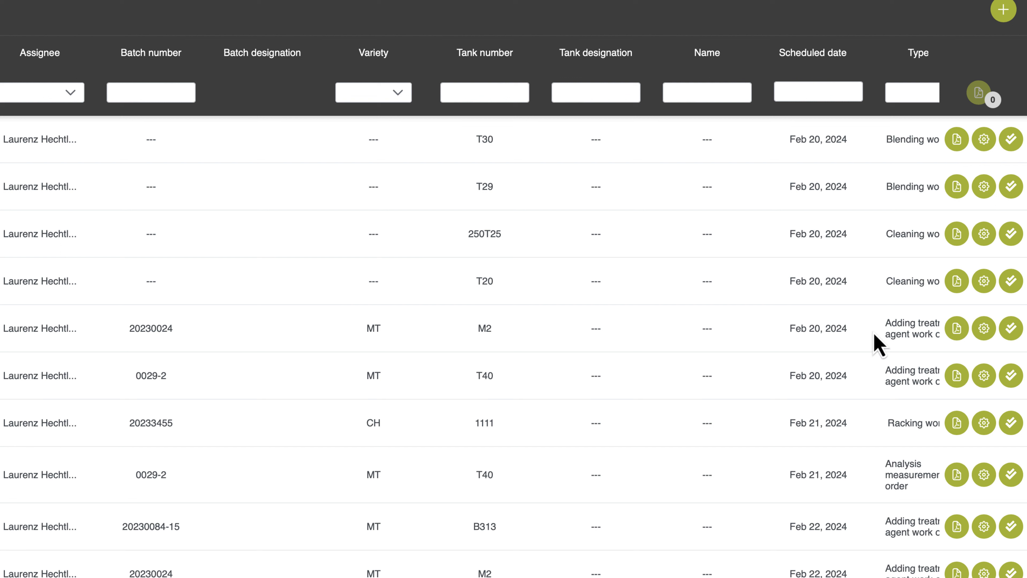
left_click(957, 330)
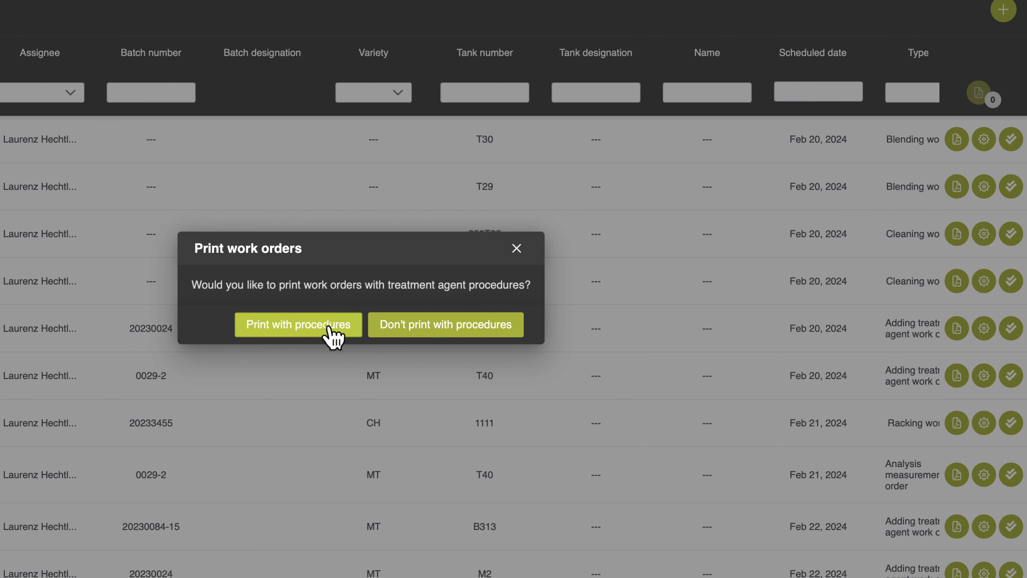
left_click(273, 331)
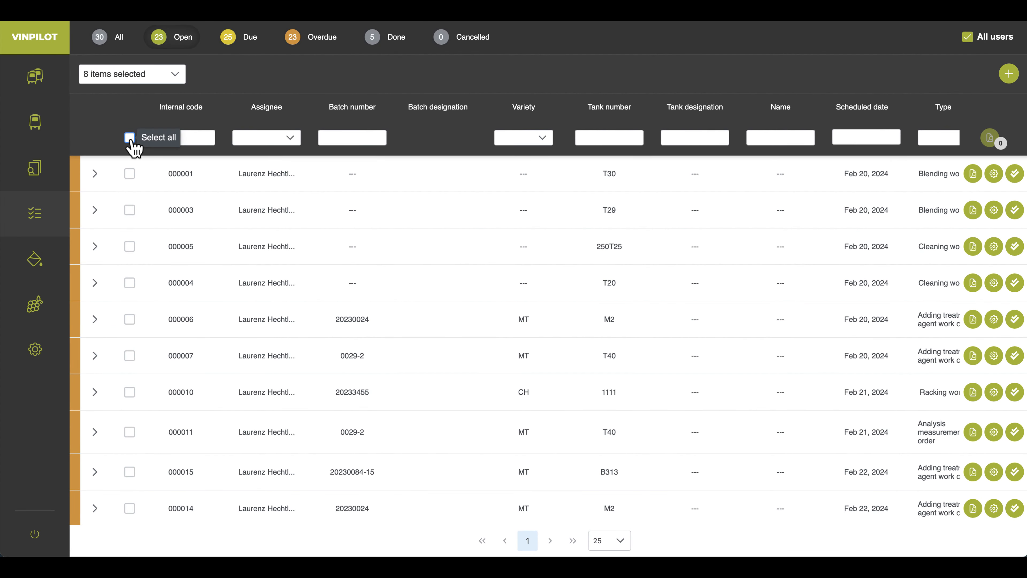
Step: Mark work orders 000001 and 000003 in the open list, and extend the selection to all work orders
left_click(129, 173)
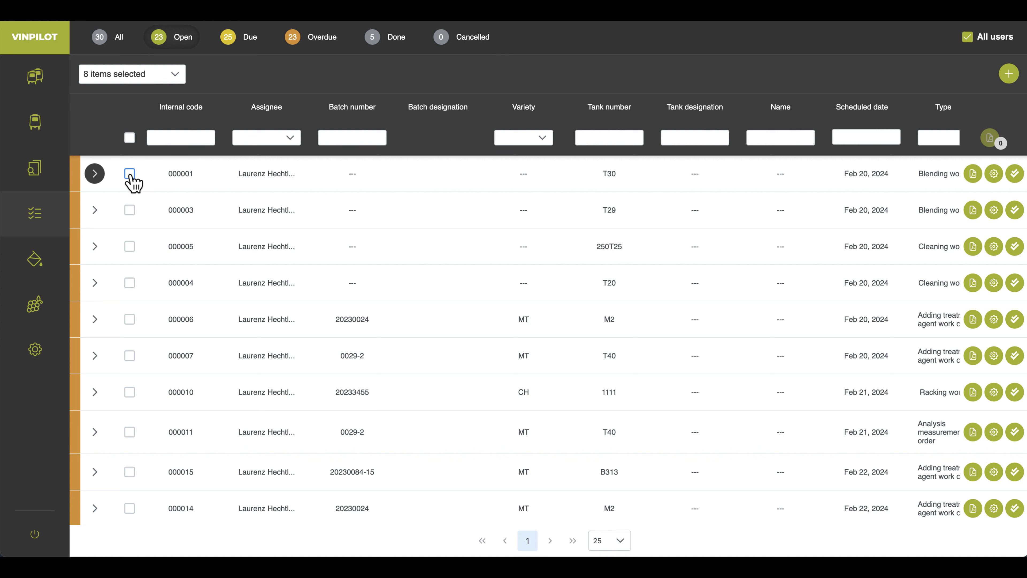
left_click(130, 210)
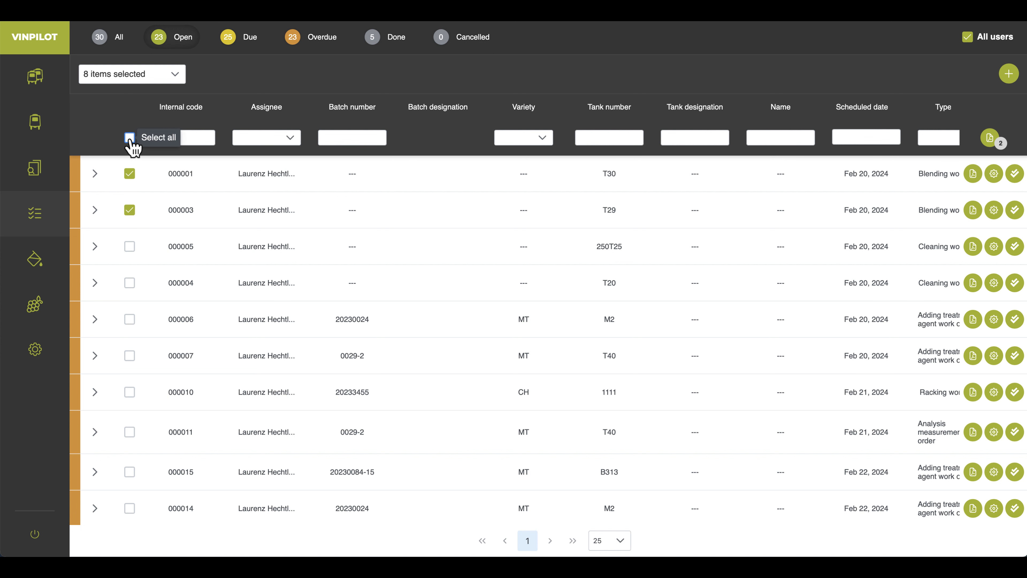
left_click(129, 138)
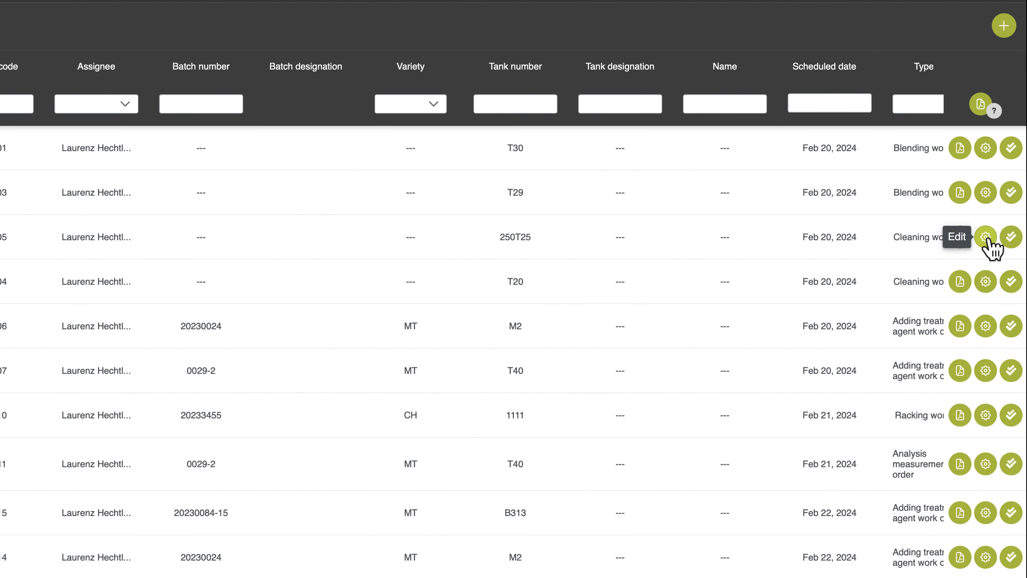
Step: Open cleaning work order 000005 for editing and look at its assignee and scheduled date options
left_click(985, 237)
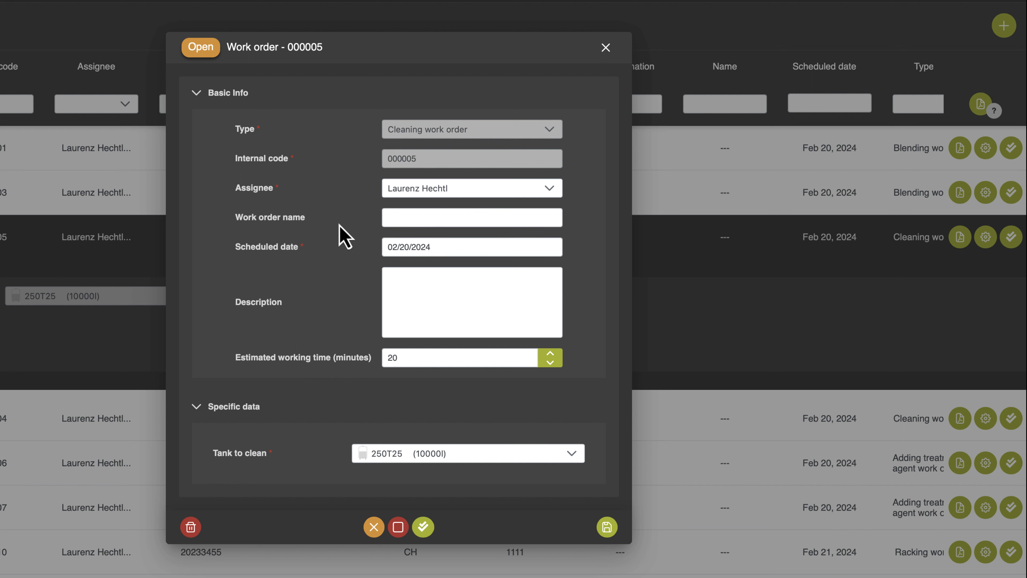
left_click(470, 195)
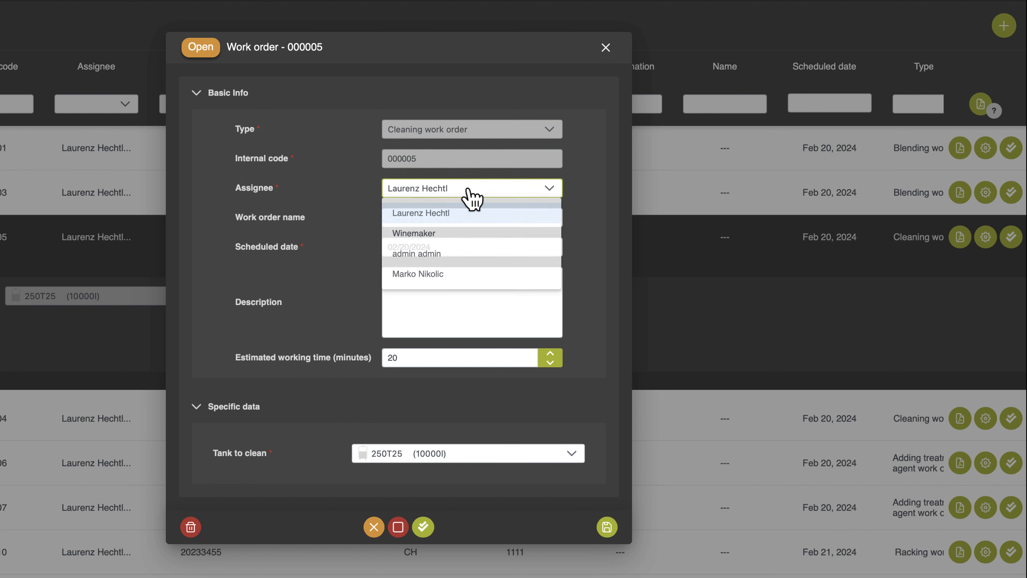
left_click(471, 195)
left_click(469, 249)
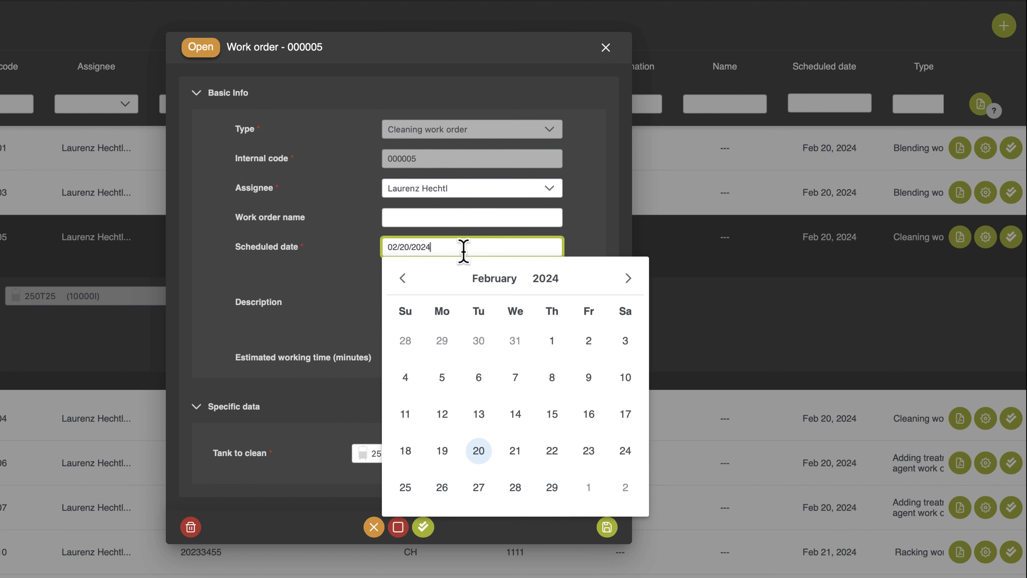
left_click(337, 248)
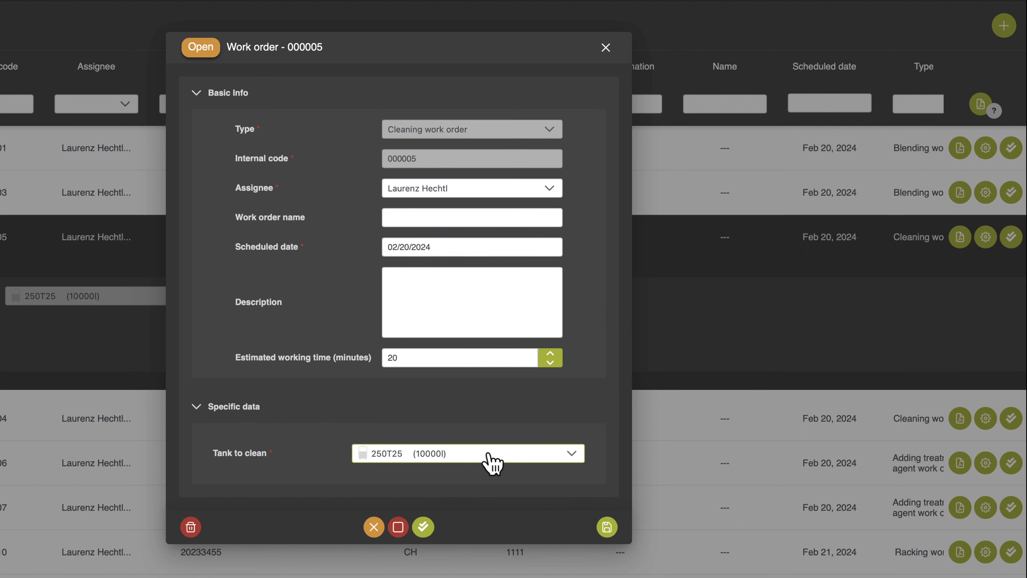
Step: Change the tank to clean in work order 000005 to 2557
left_click(493, 461)
scroll(458, 409, "down", 3)
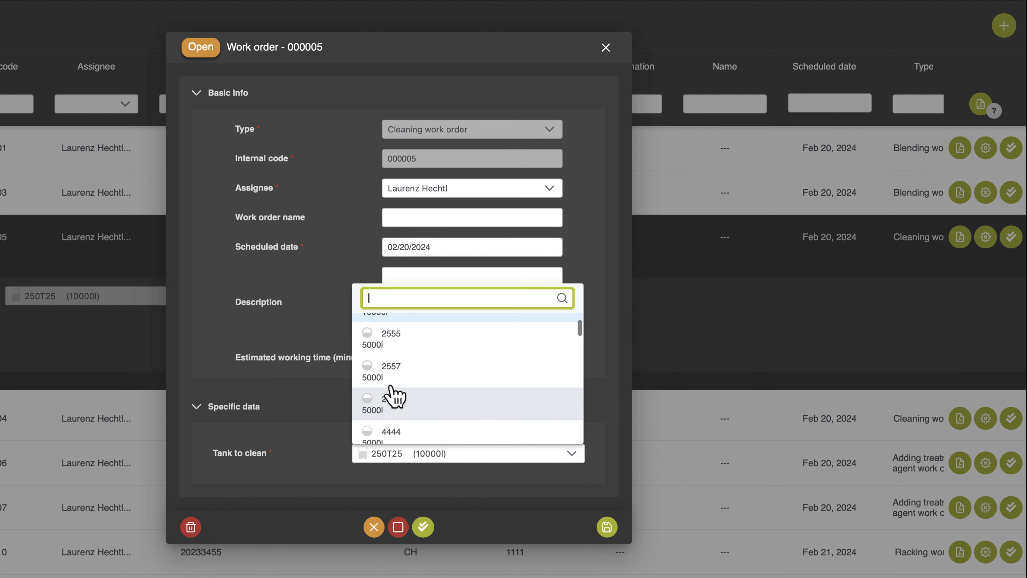
left_click(380, 371)
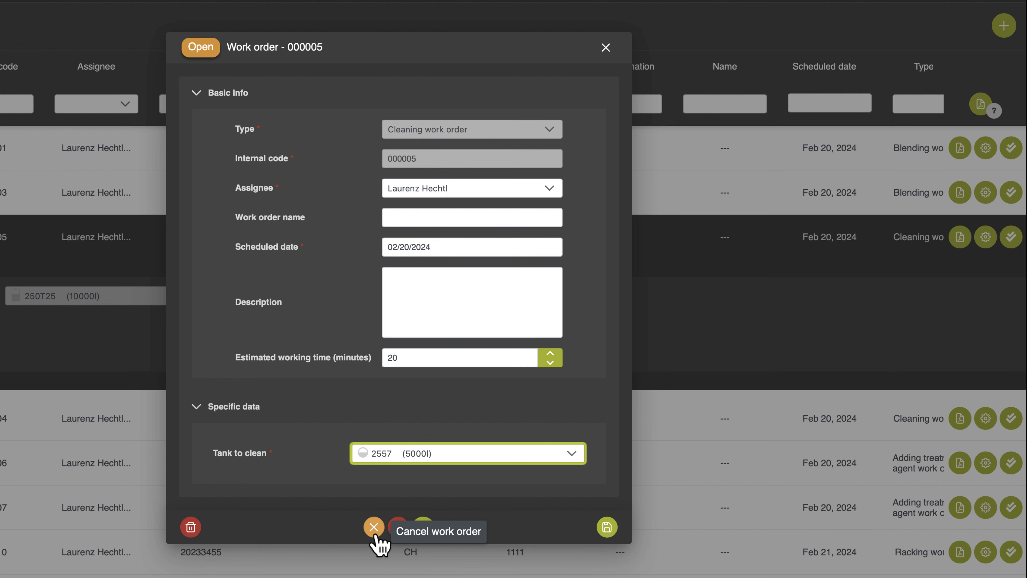
Step: Cancel work order 000005 and mark it as open again
left_click(373, 527)
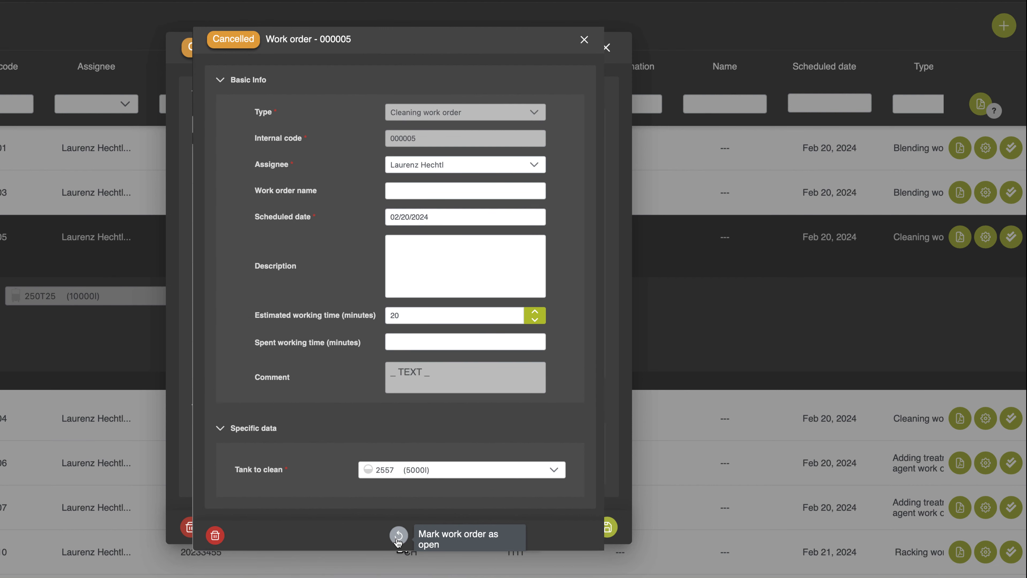
left_click(399, 538)
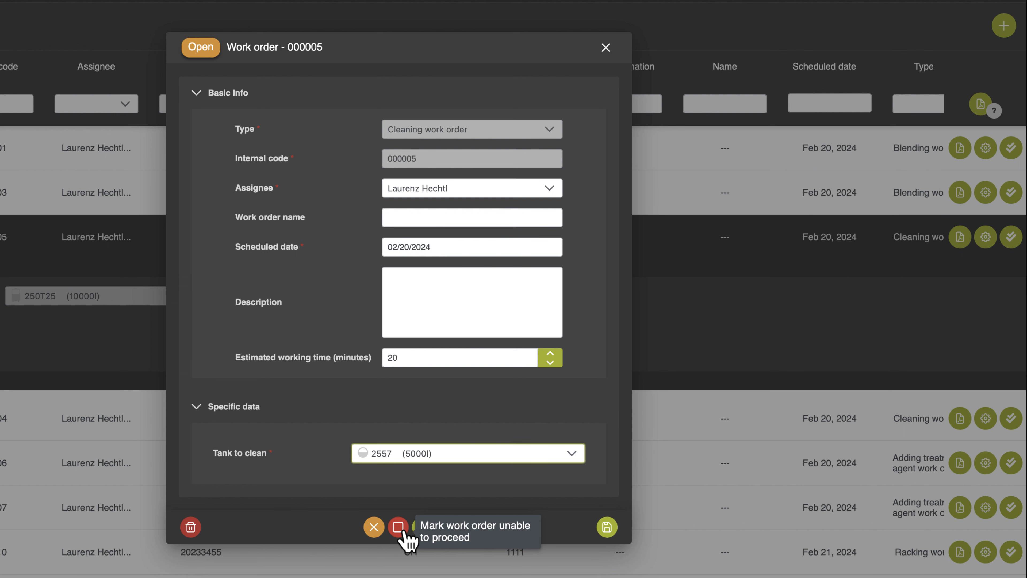
Step: Mark work order 000005 as unable to proceed with the comment "_ TEXT _" and close it
left_click(404, 530)
left_click(256, 278)
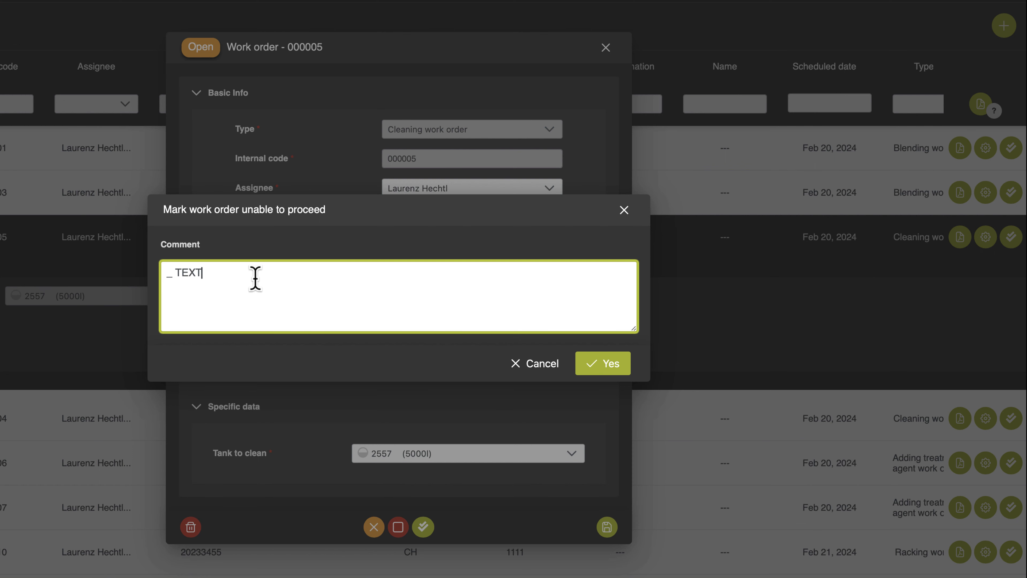
type("_ TEXT _")
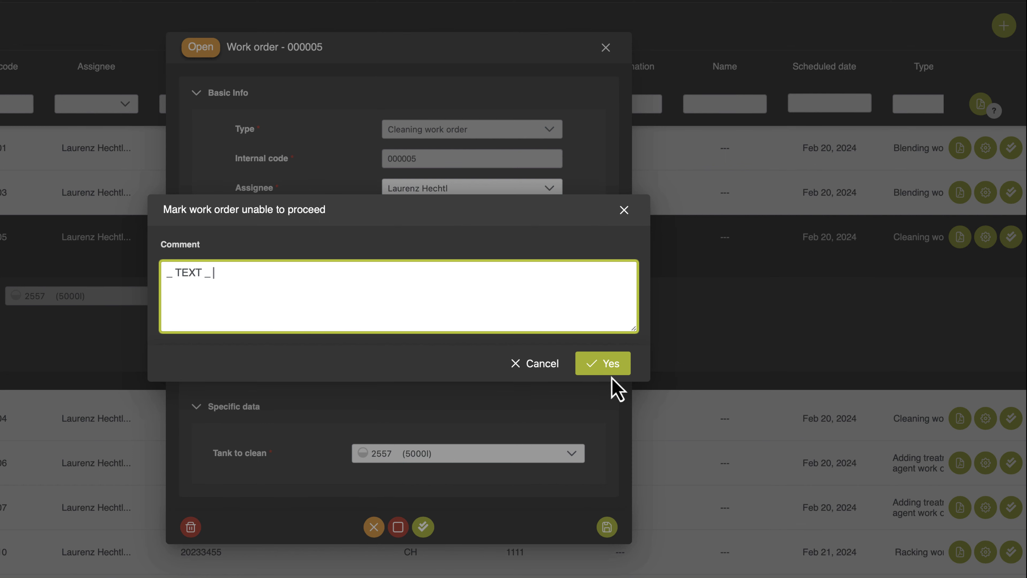
left_click(607, 369)
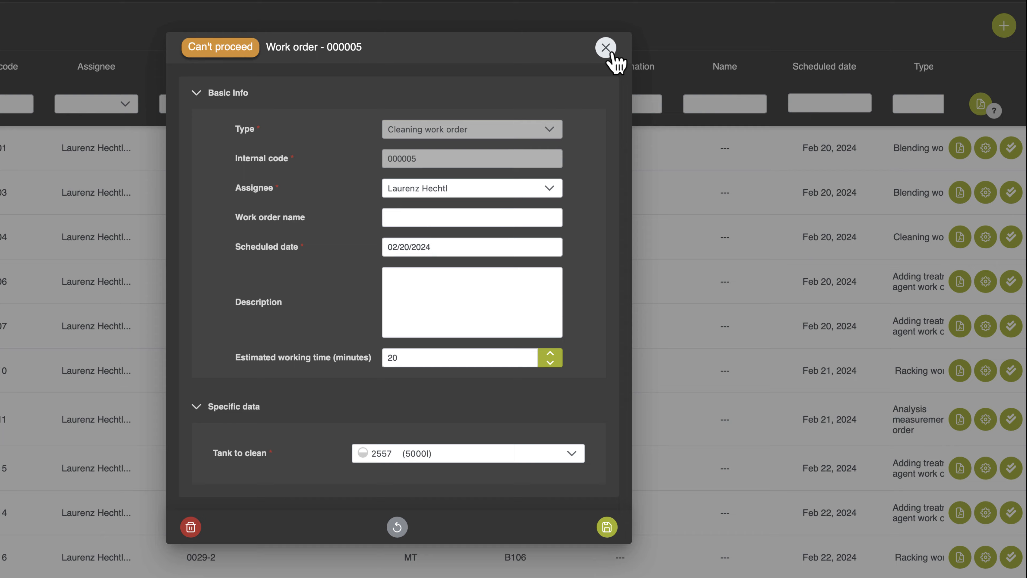
left_click(606, 47)
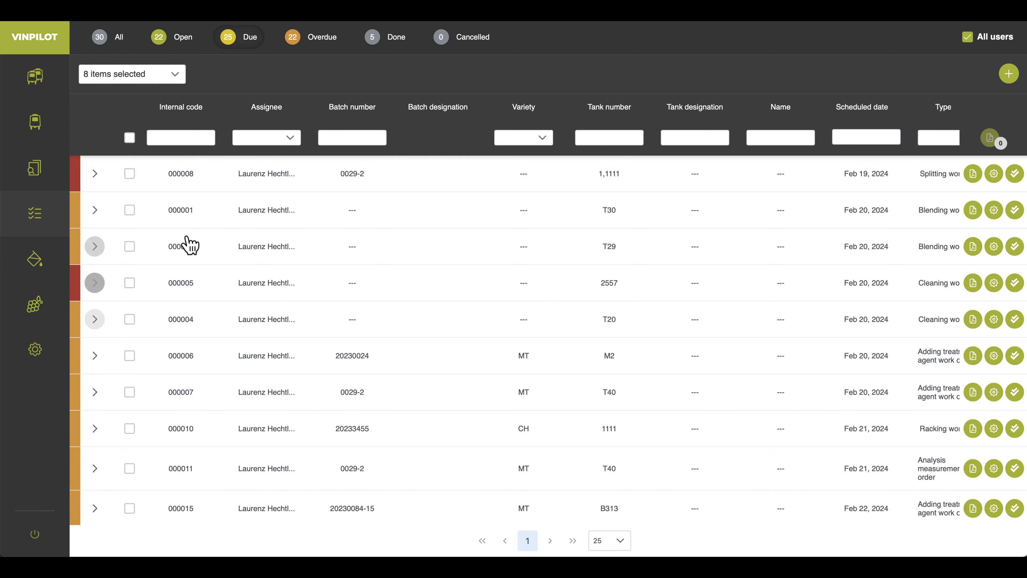
Step: Reopen work order 000005 from the due list for editing and set its status back to open
left_click(261, 299)
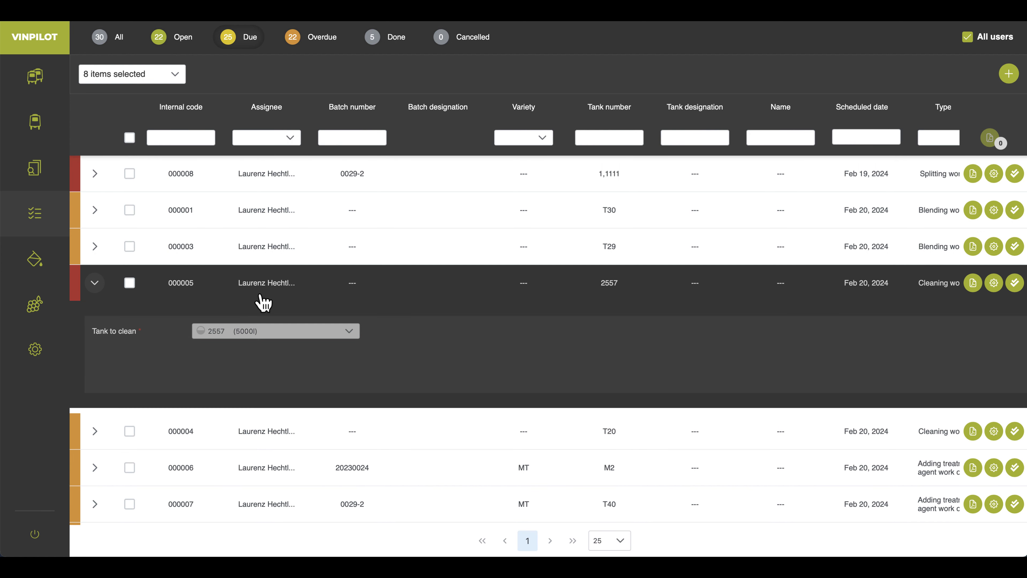
left_click(995, 283)
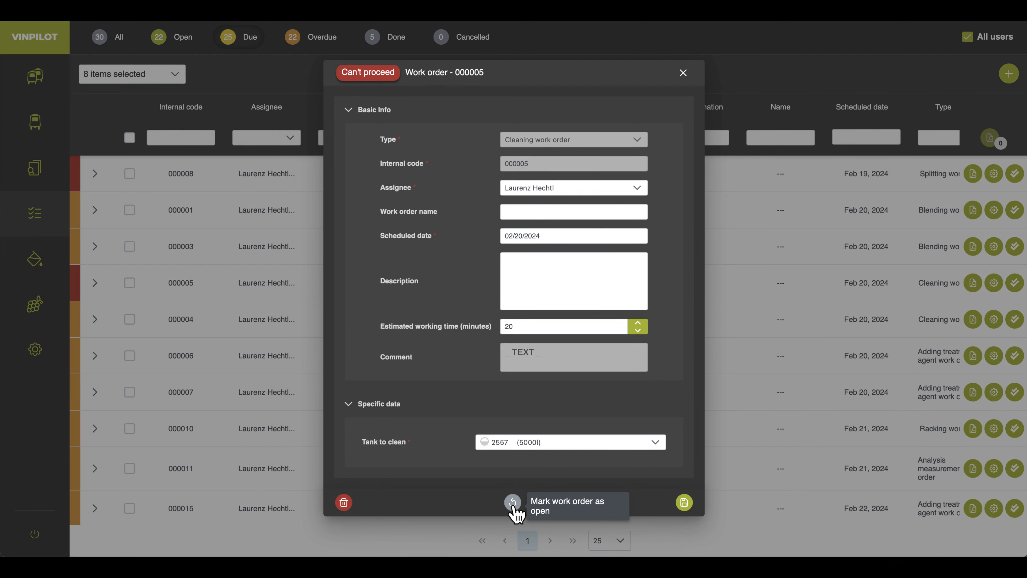
left_click(513, 505)
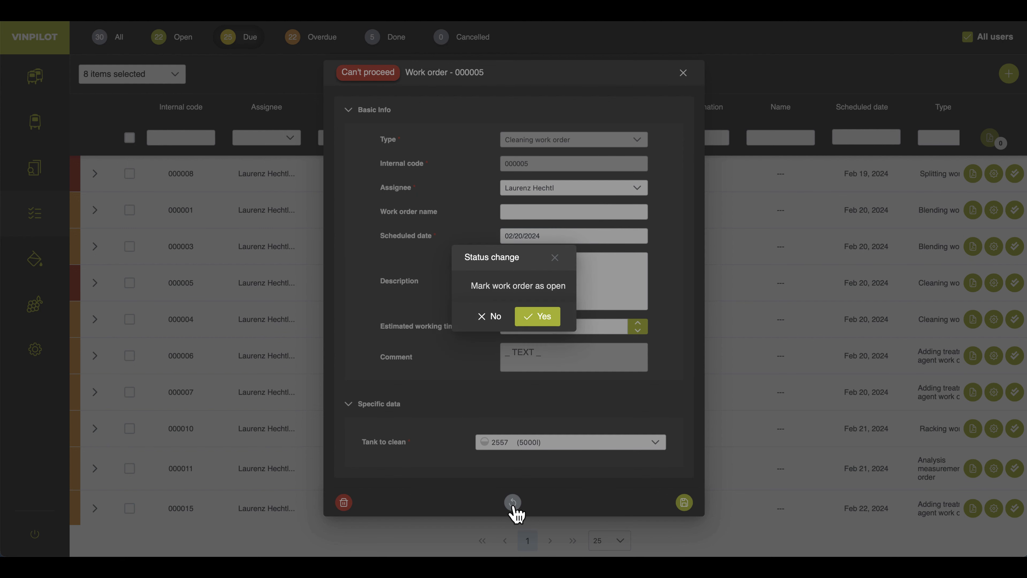
left_click(543, 324)
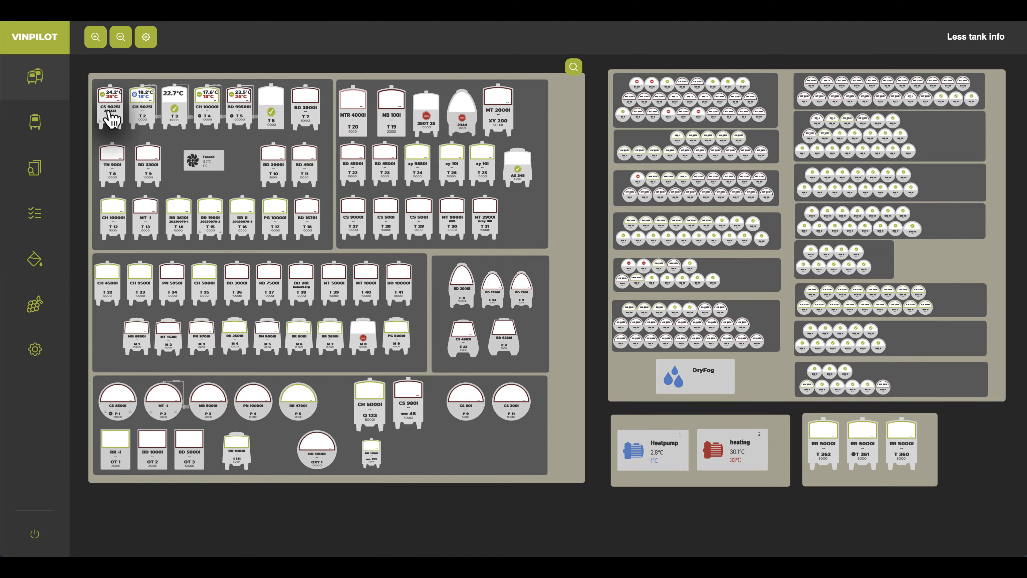
Step: Open tank T1's batch and examine the work order types for a new work order, including the Analysis measurement form, without saving
left_click(108, 109)
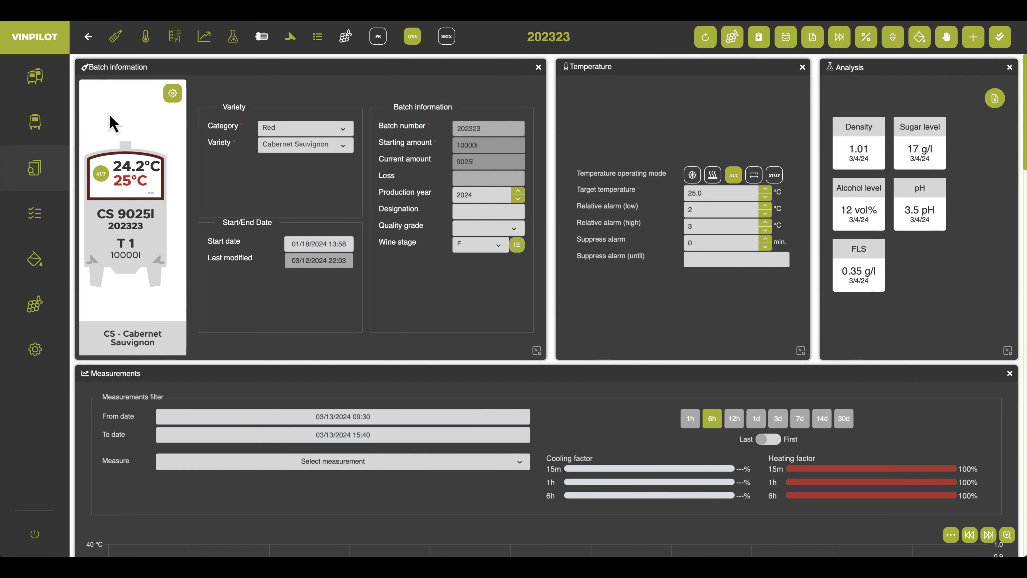
left_click(947, 38)
left_click(641, 158)
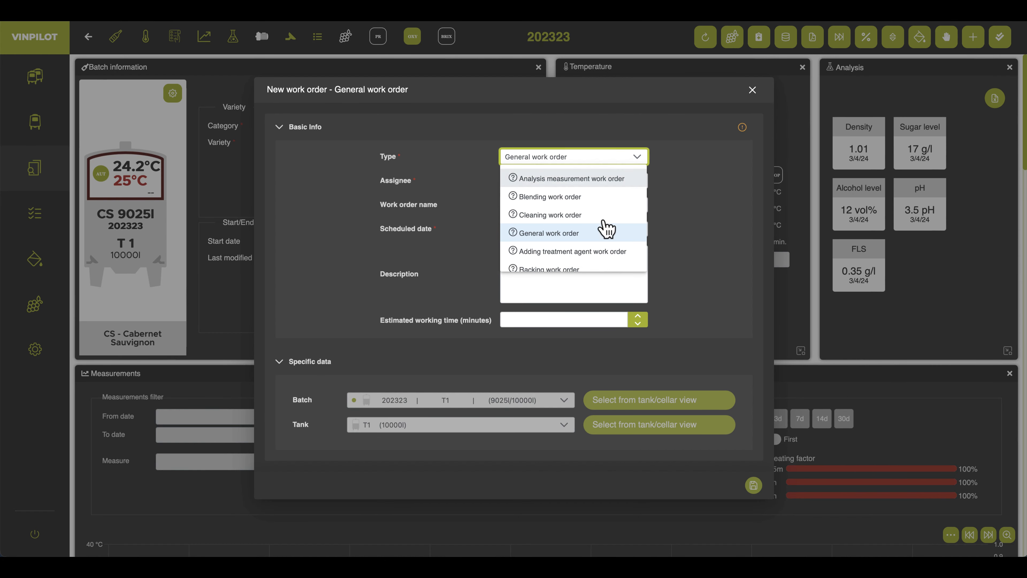
scroll(605, 233, "down", 1)
scroll(601, 231, "up", 1)
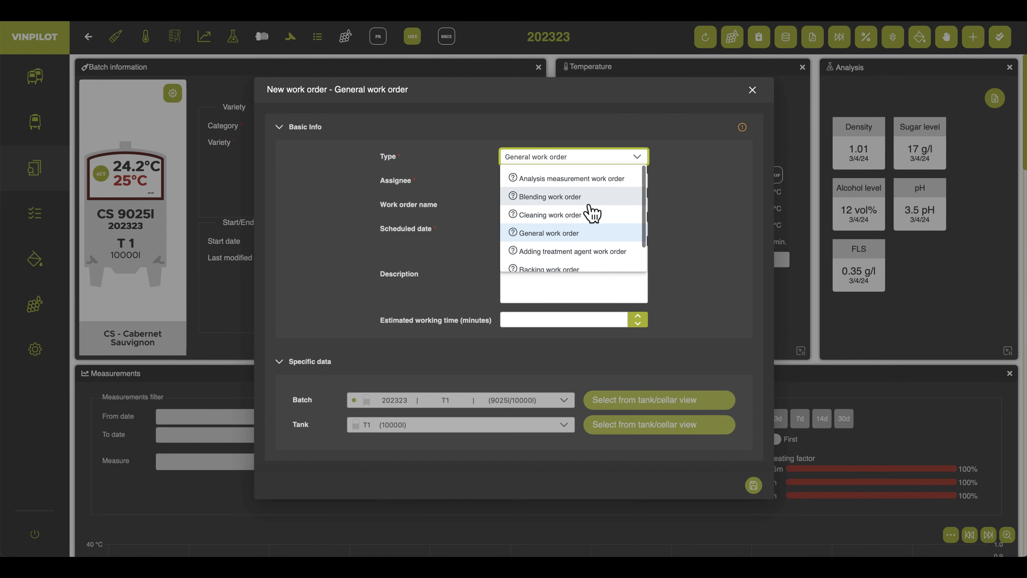
scroll(602, 216, "down", 1)
scroll(608, 210, "up", 1)
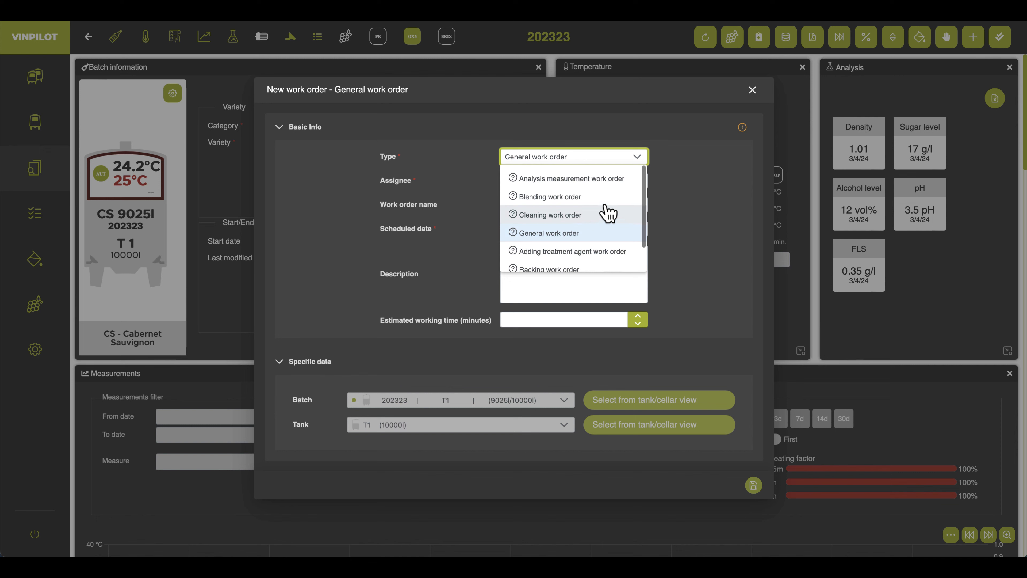
left_click(625, 179)
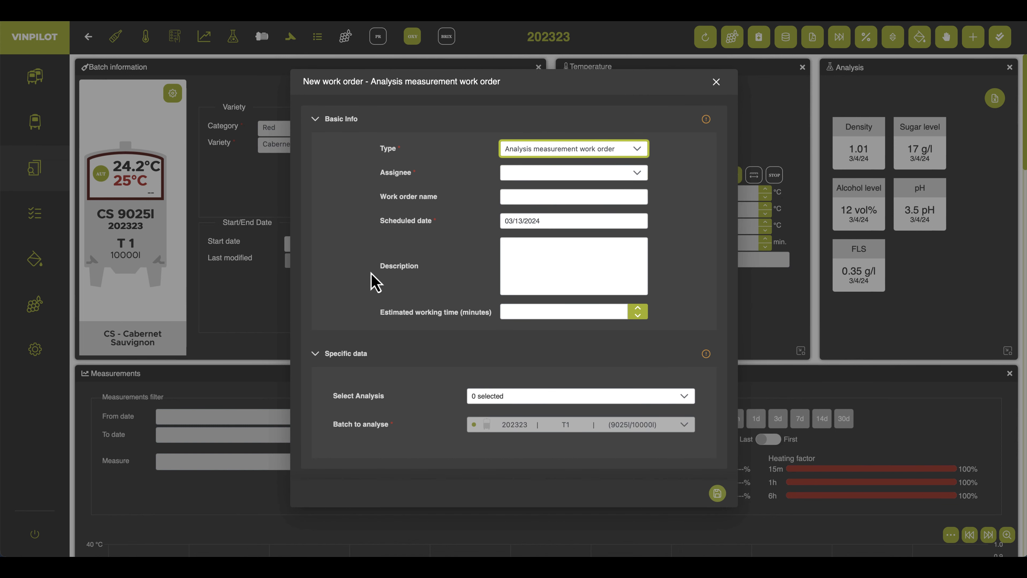
left_click(716, 82)
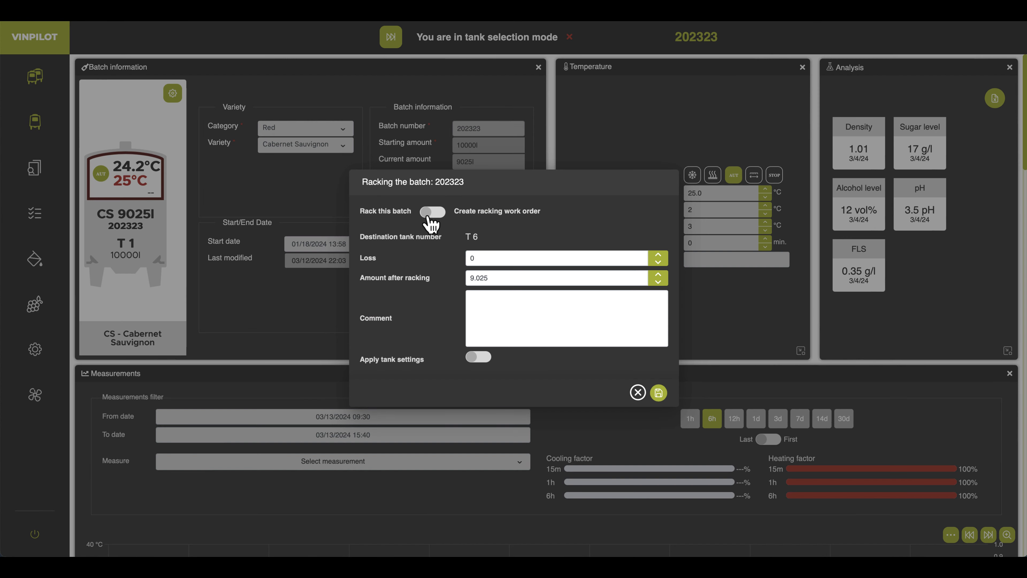
Step: Look at the create-work-order options when racking, splitting or adding a treatment agent to batch 202323, without saving
left_click(433, 201)
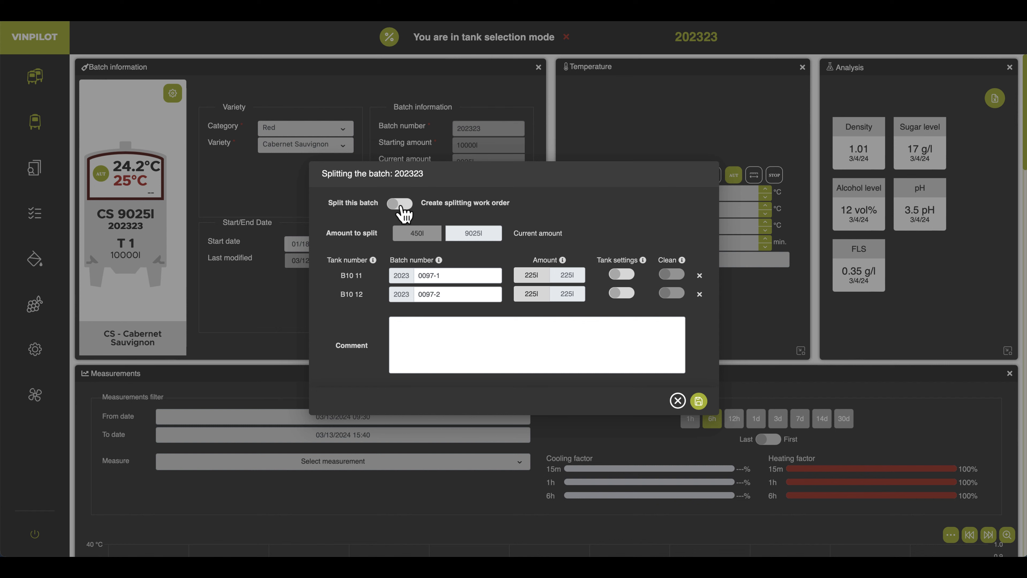
left_click(402, 203)
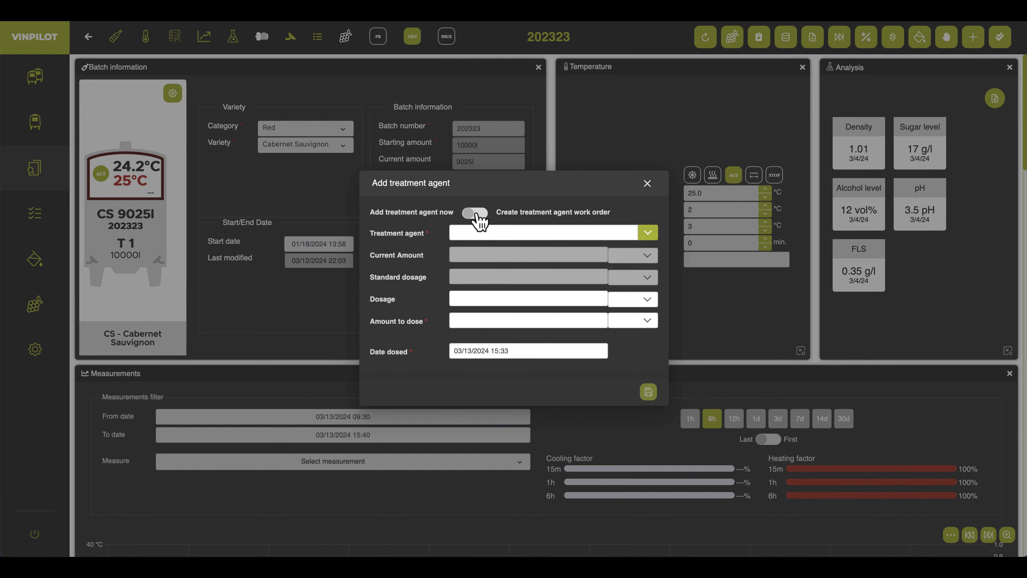
left_click(477, 213)
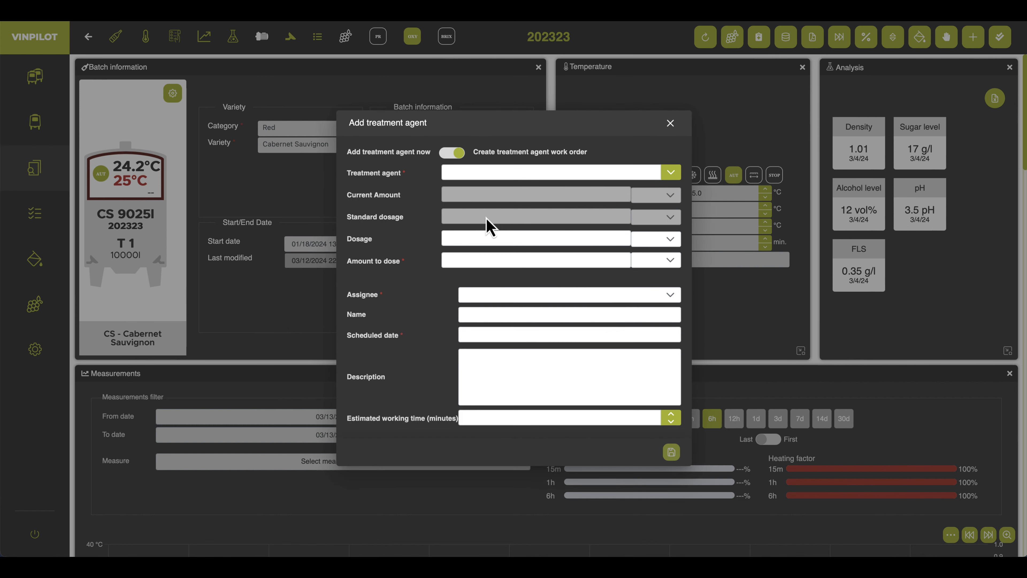
left_click(460, 160)
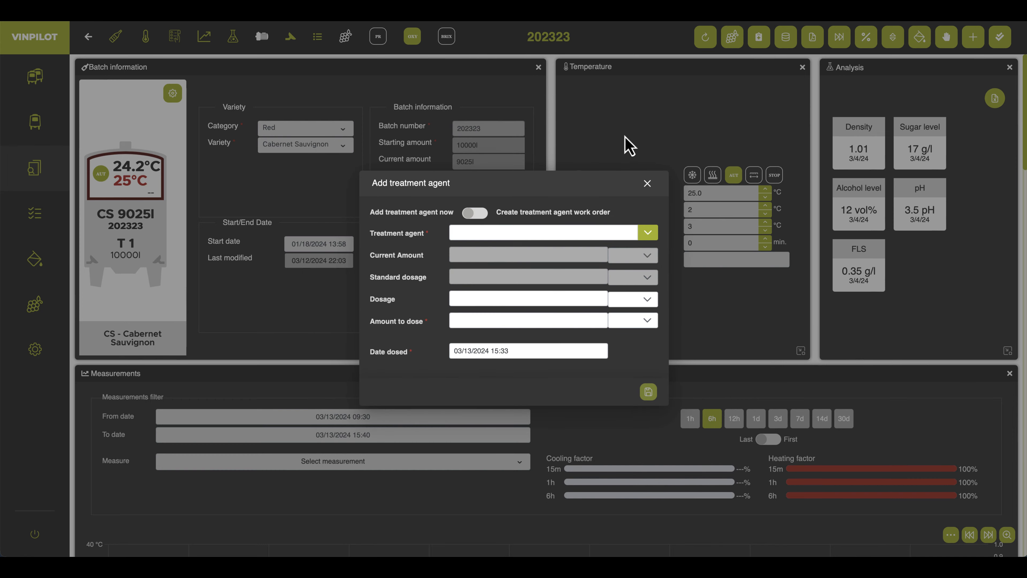
left_click(651, 182)
Step: Examine batch 202323's own open work orders, including the details of 000018, and the overall work order list
scroll(715, 344, "down", 15)
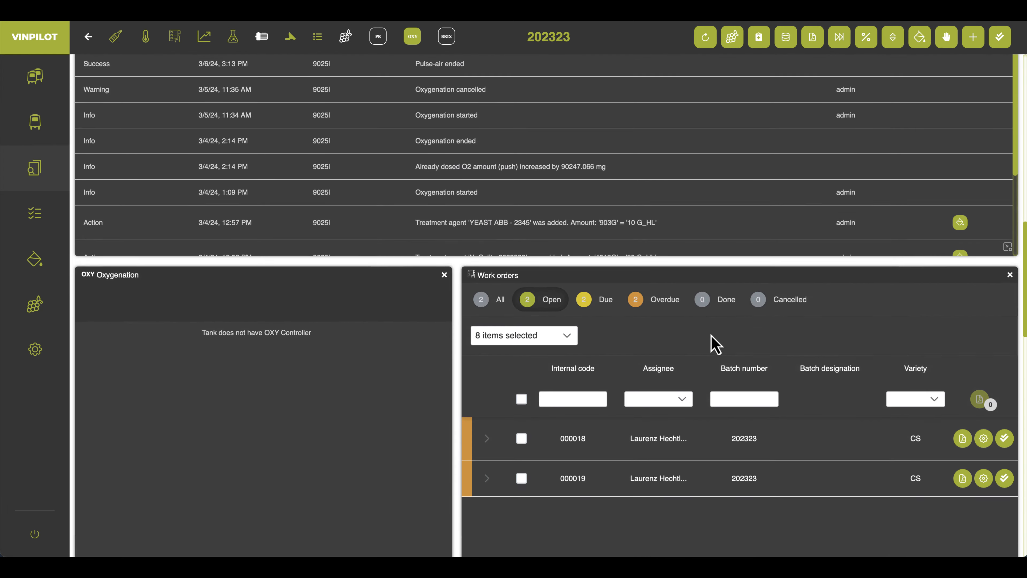
scroll(715, 474, "down", 1)
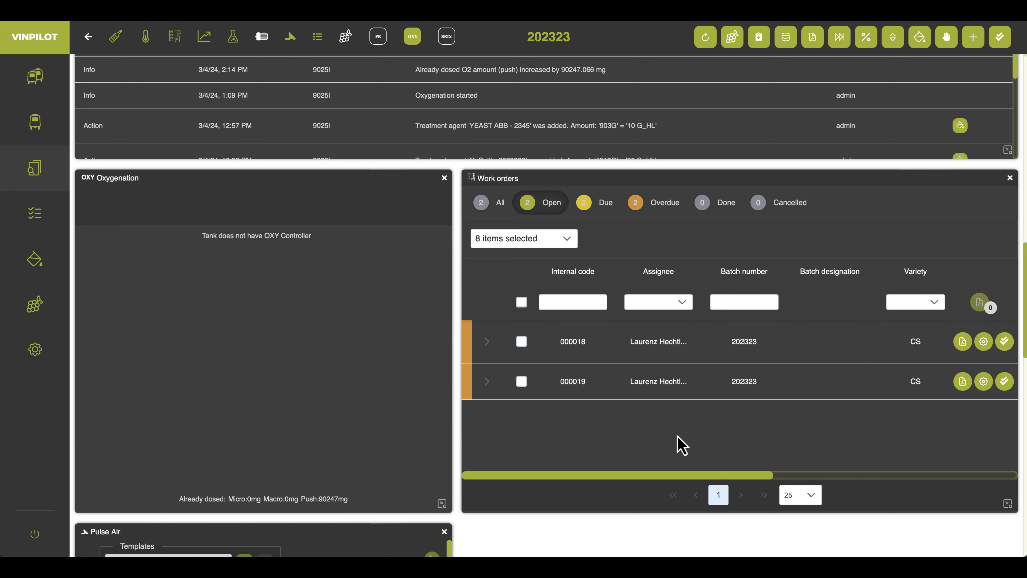
left_click(488, 344)
left_click(489, 344)
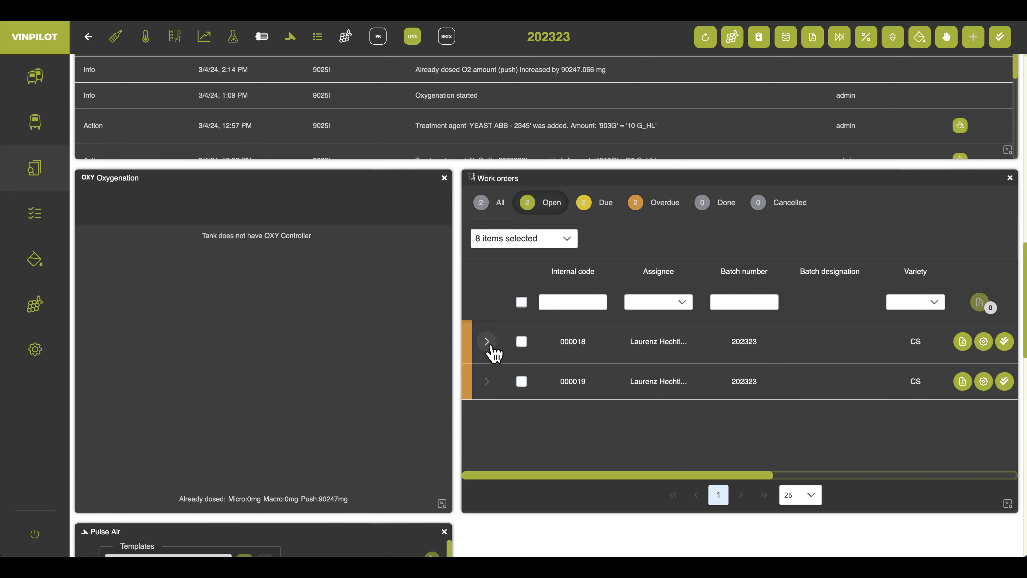
left_click(33, 231)
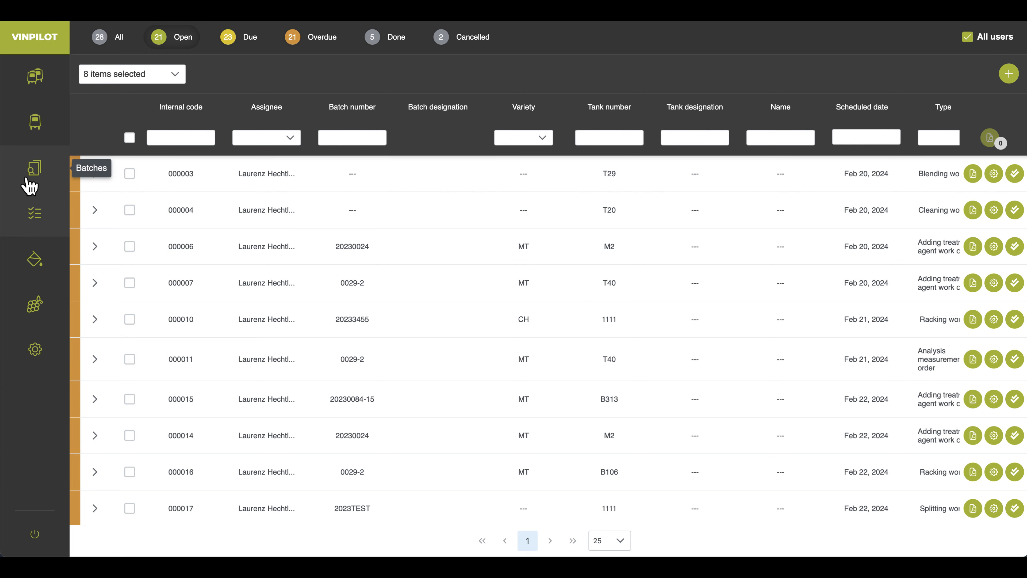
Step: Finish work order 000018 from the work orders of tank T1's batch
left_click(61, 91)
left_click(106, 109)
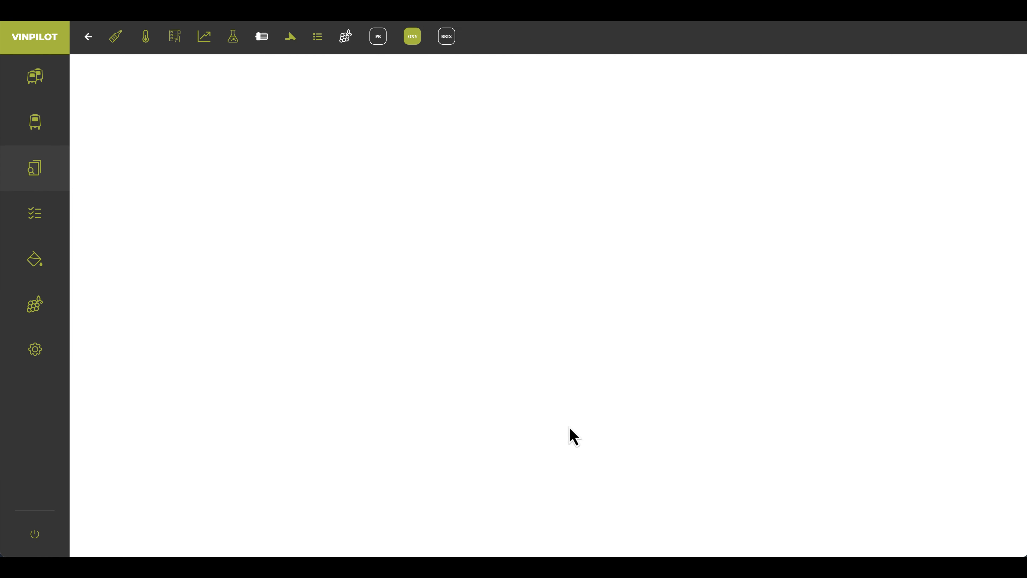
scroll(821, 433, "down", 10)
scroll(823, 437, "down", 10)
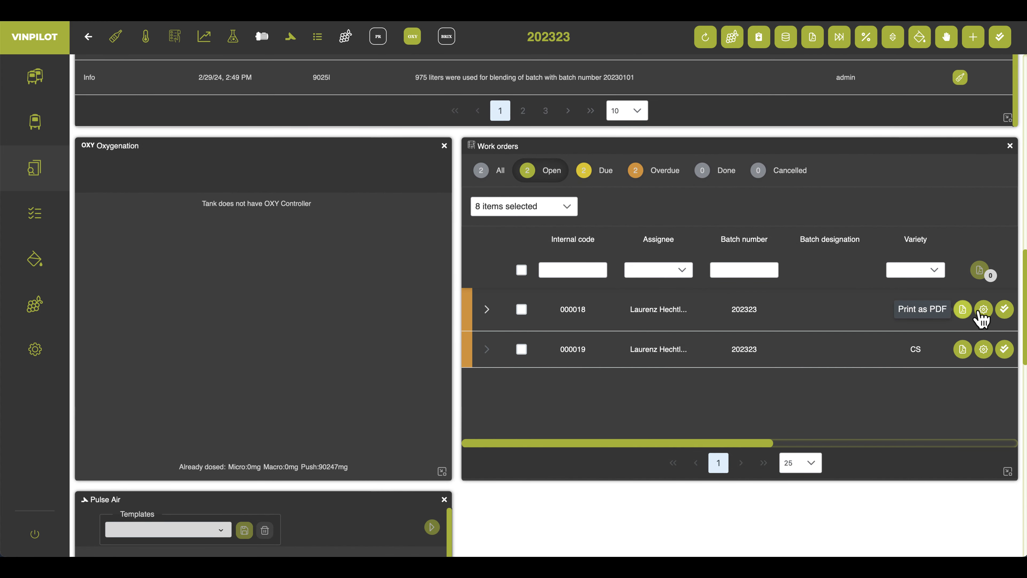
left_click(1004, 309)
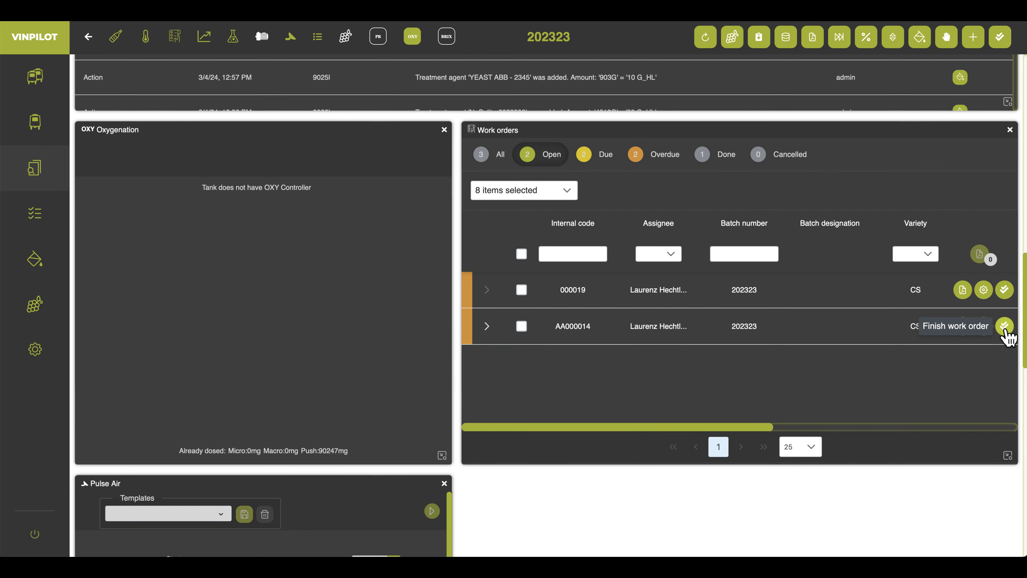
Step: Check the treatment agent amounts for finishing work order AA000017 of tank T1's batch, especially NaCalit's current amount, without saving
left_click(44, 220)
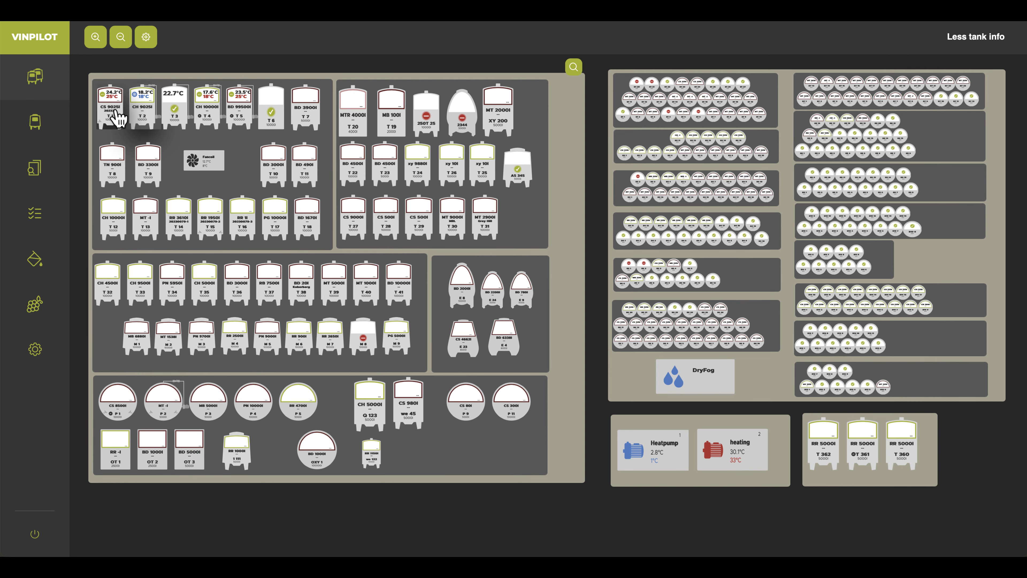
left_click(115, 113)
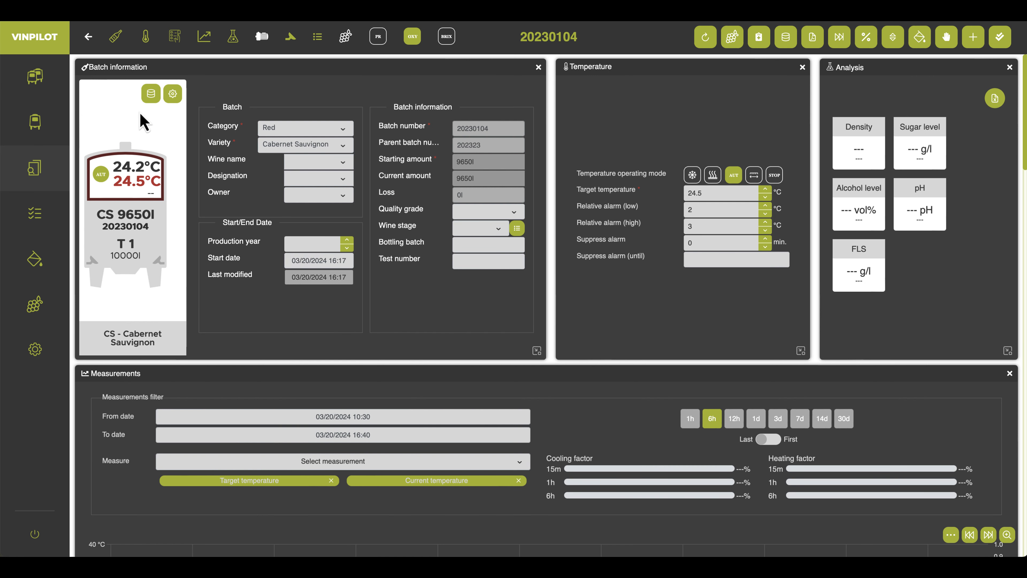
scroll(380, 292, "down", 15)
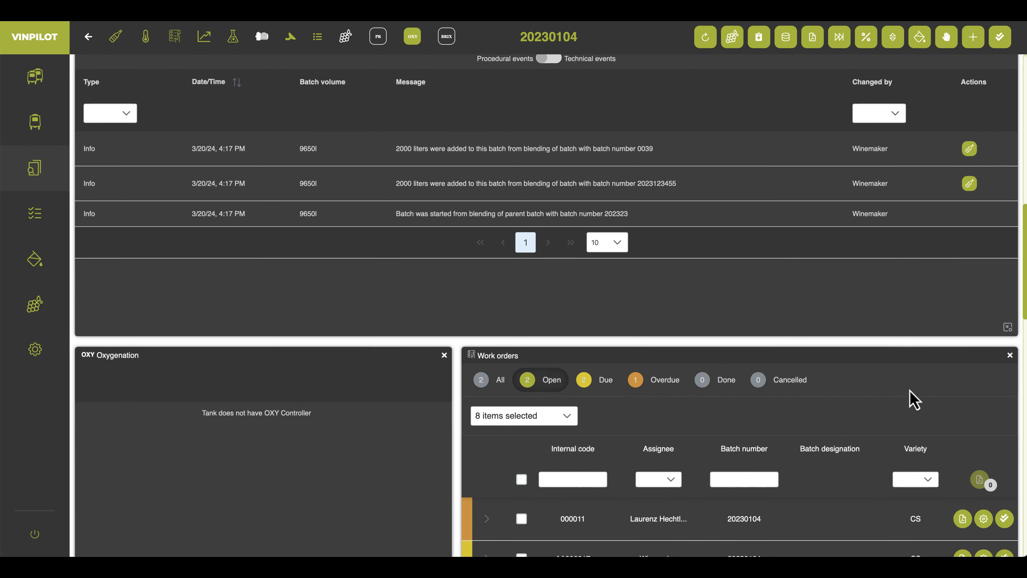
scroll(915, 400, "down", 5)
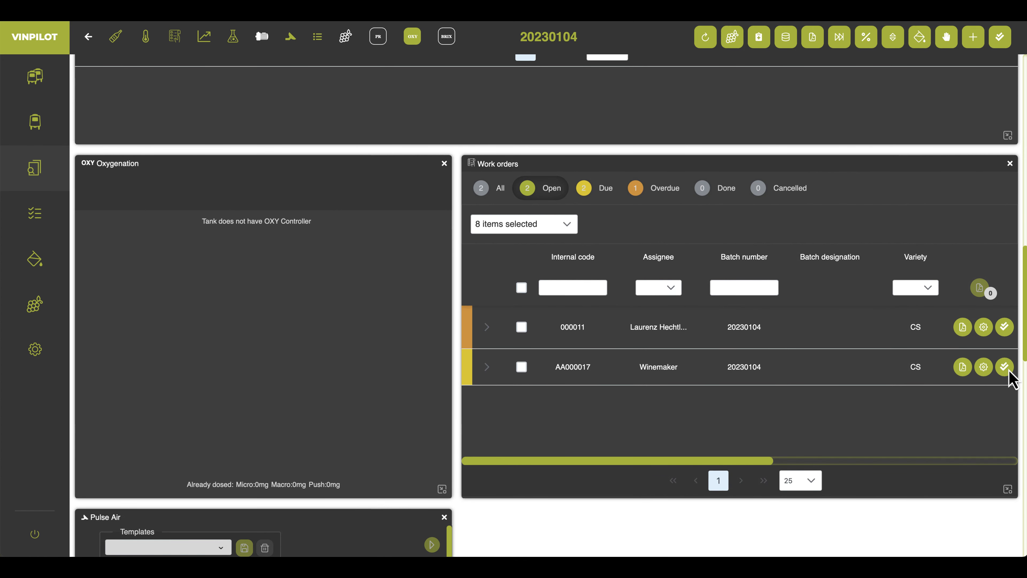
left_click(1005, 367)
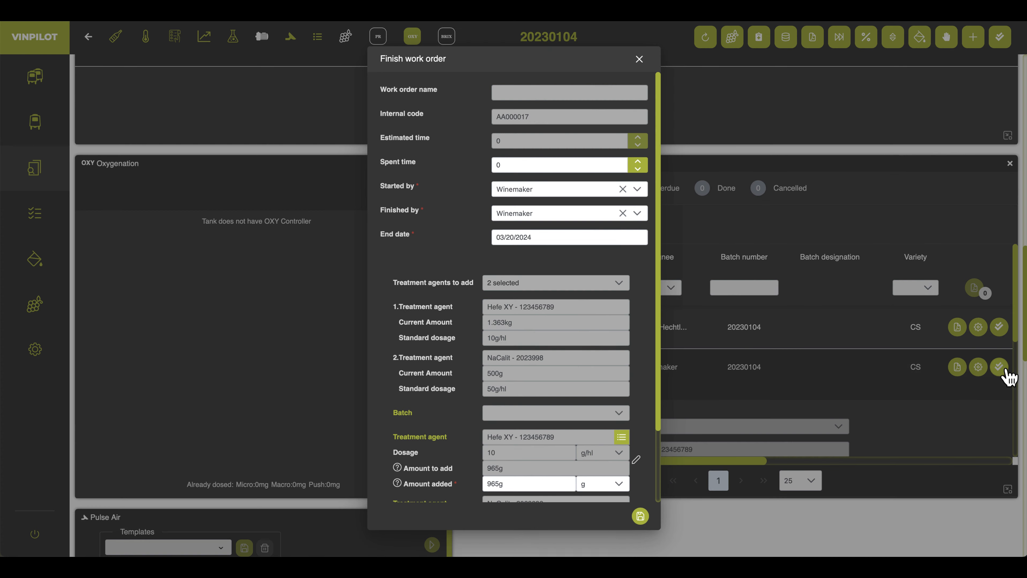
scroll(642, 522, "down", 3)
left_click_drag(505, 287, 476, 291)
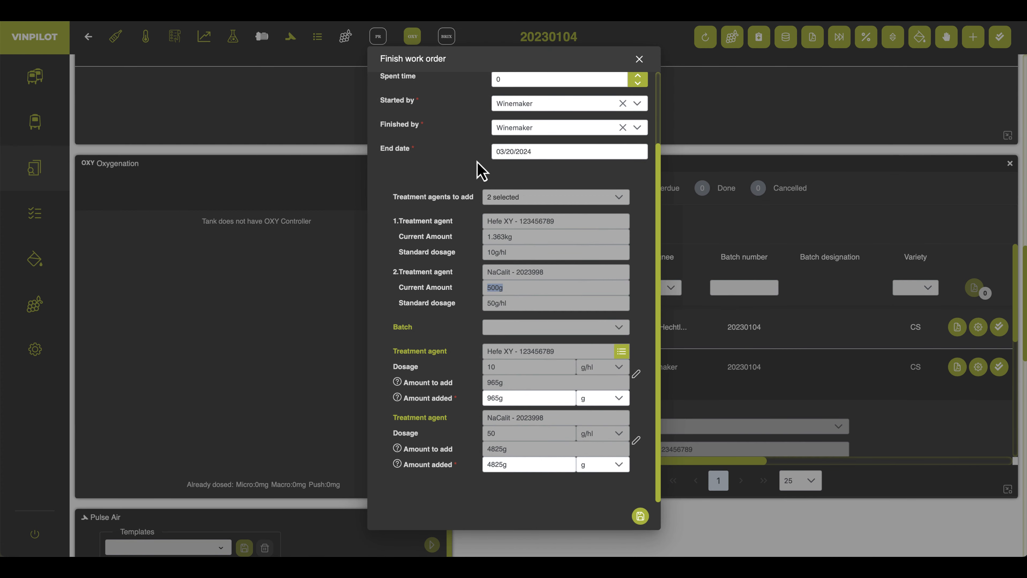
left_click(640, 59)
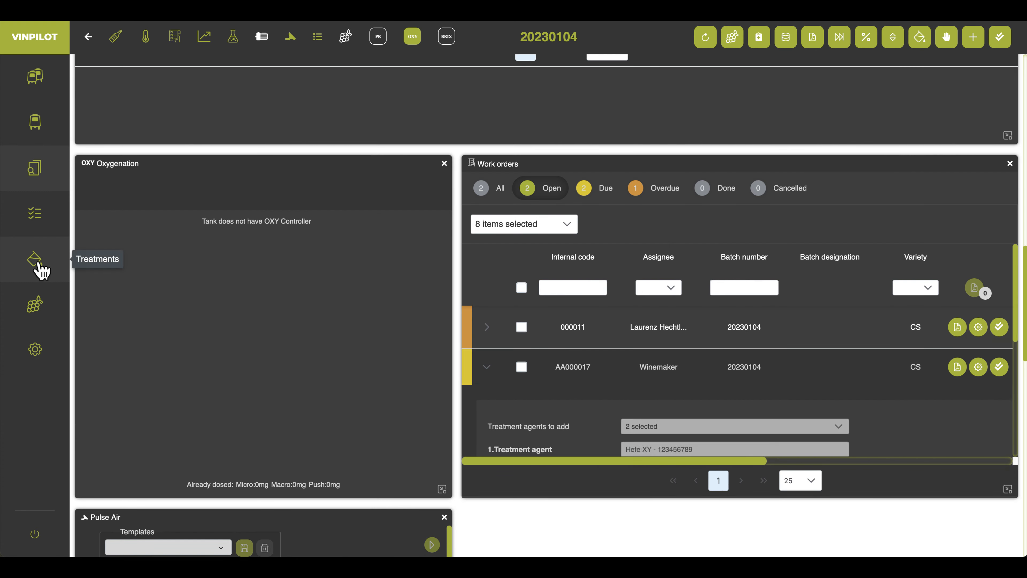
Step: Check the stock of the active treatment agents, especially the NaCalit batches and their current amounts
left_click(40, 270)
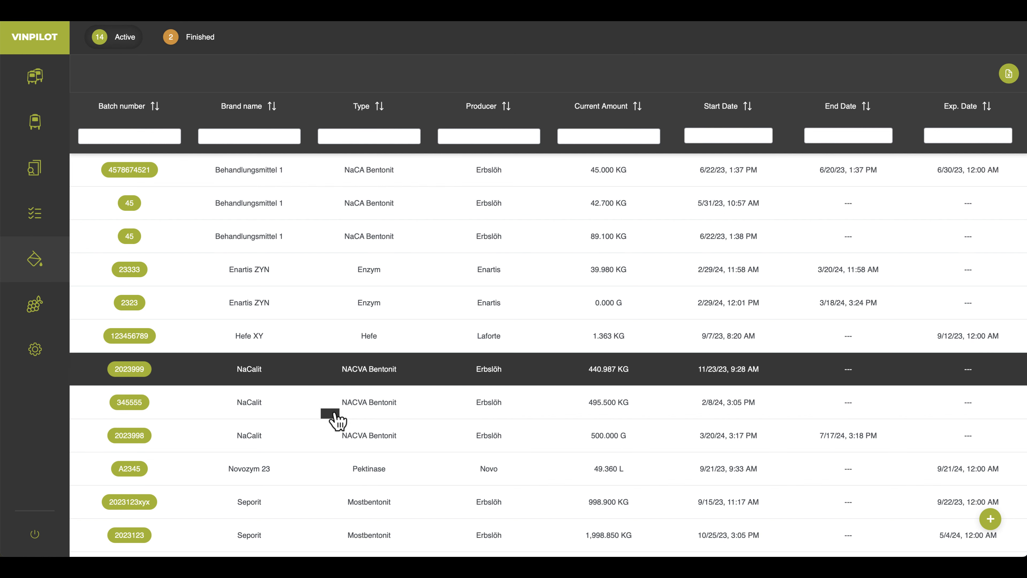
scroll(344, 402, "down", 2)
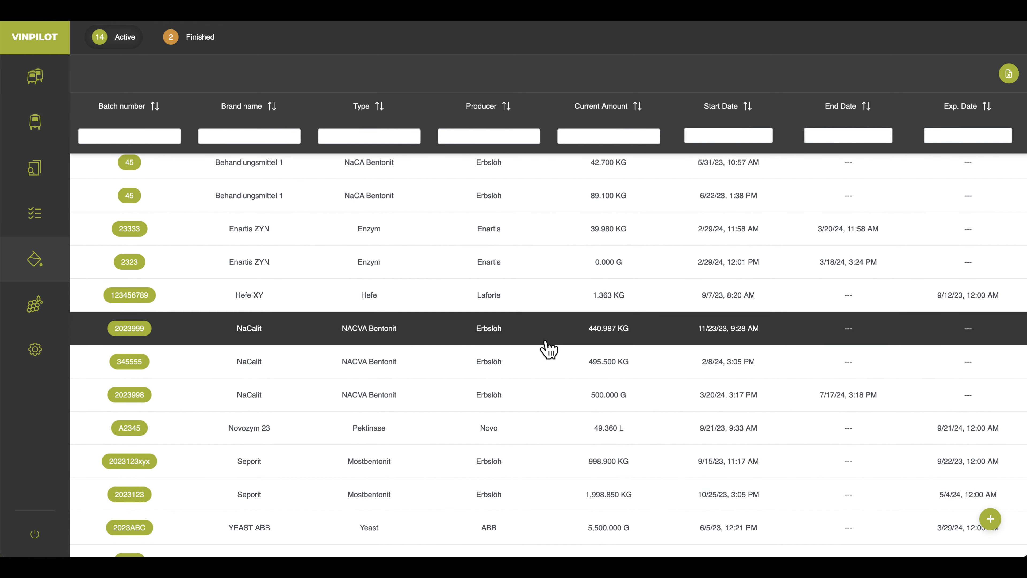
Step: Start finishing work order AA000017 from the work orders of tank T1's batch 20230104
left_click(35, 74)
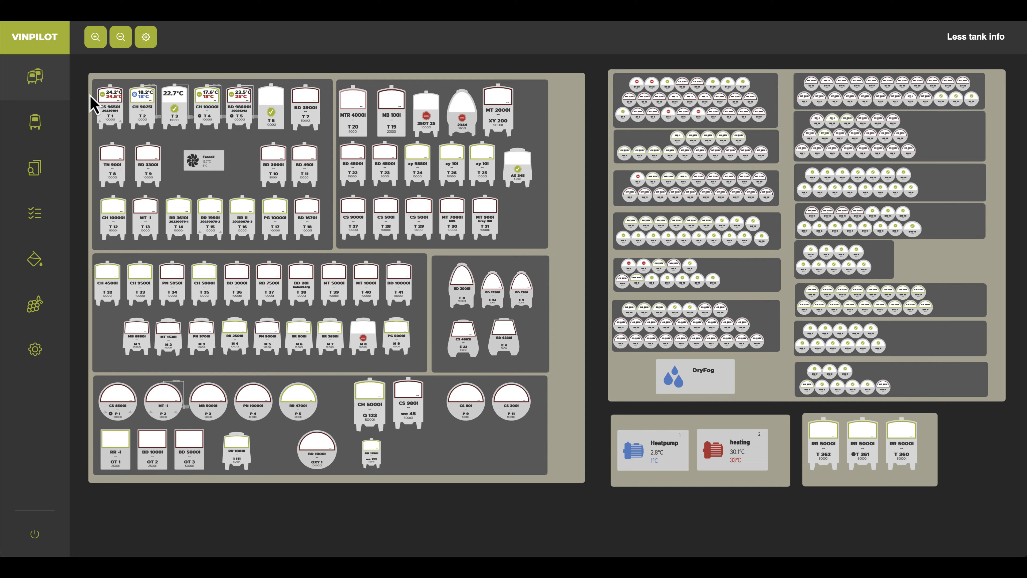
left_click(116, 122)
scroll(670, 395, "down", 10)
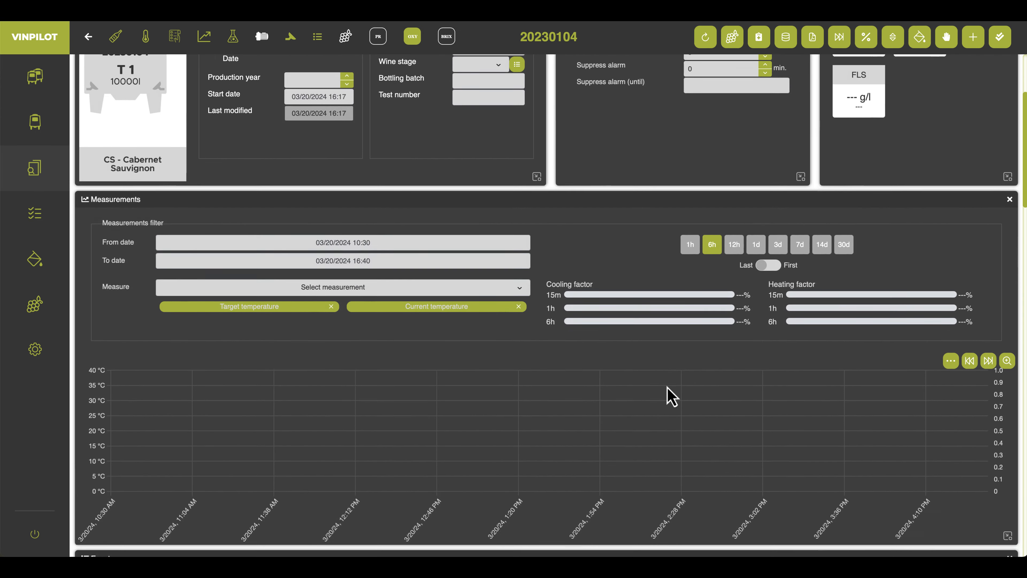
scroll(671, 396, "down", 7)
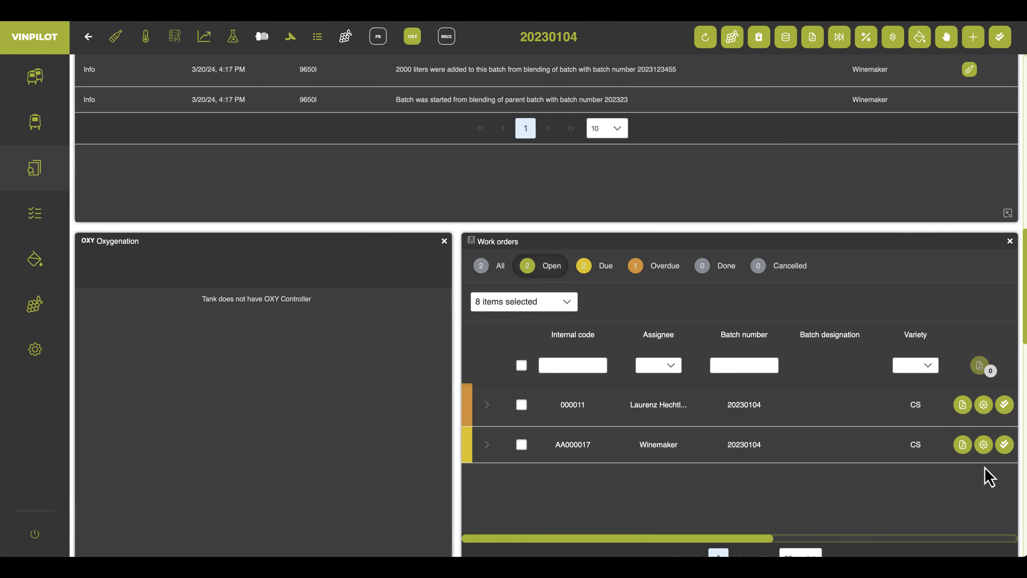
left_click(999, 449)
scroll(550, 372, "down", 4)
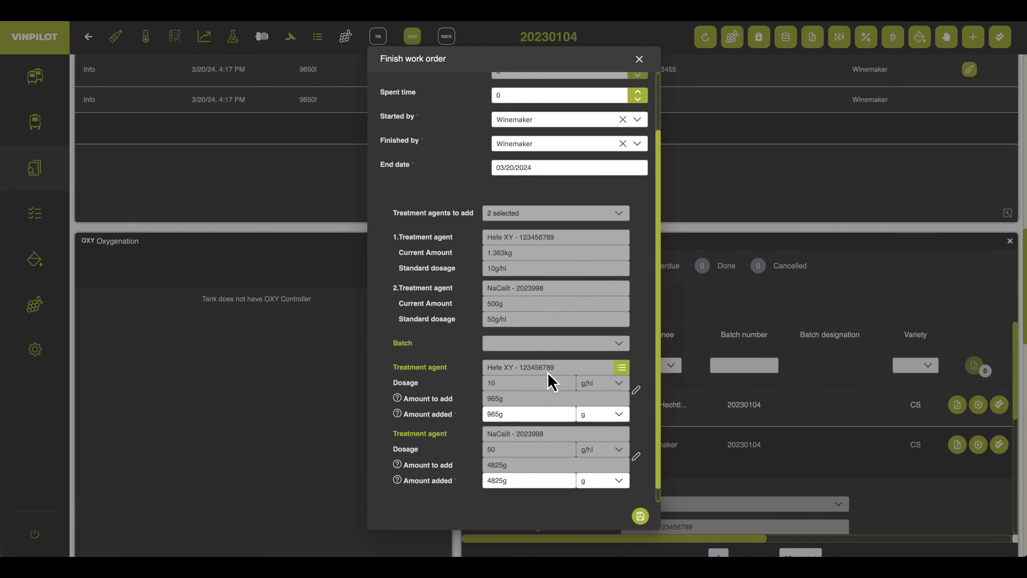
Step: Add NaCalit - 2023999 as an alternative for the treatment agent NaCalit - 2023998
left_click(637, 445)
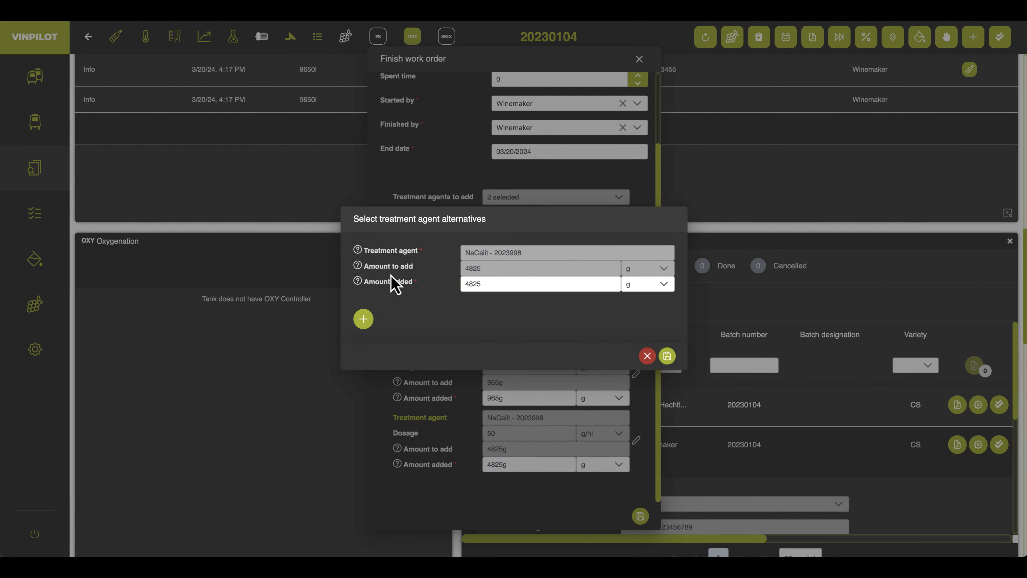
left_click(363, 319)
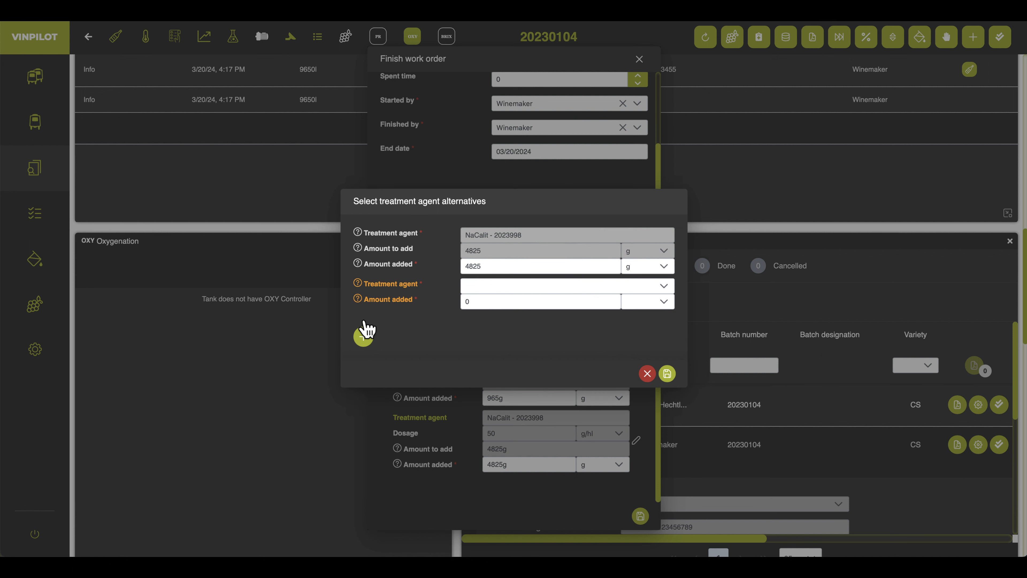
left_click(551, 290)
scroll(556, 352, "down", 3)
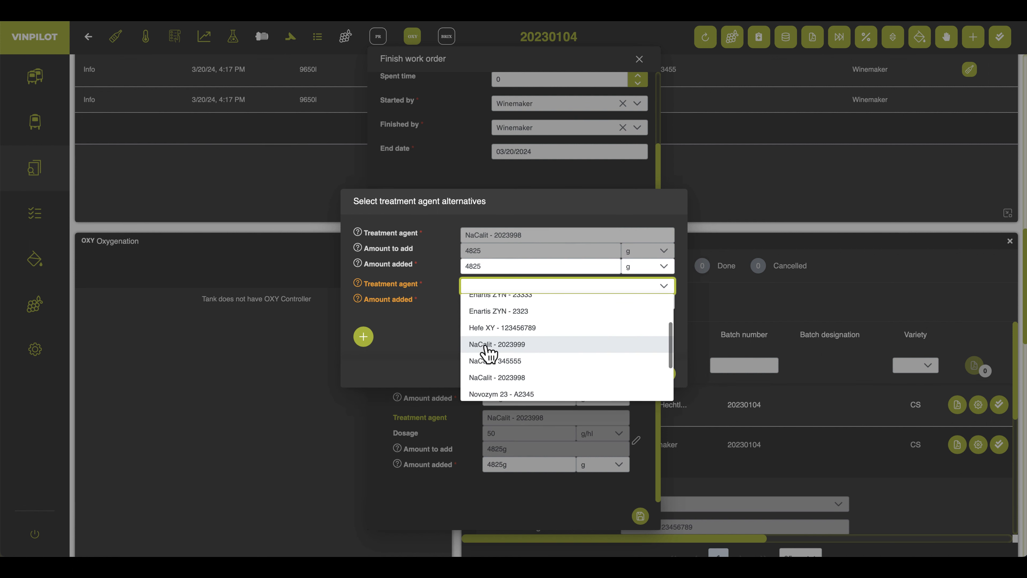
left_click(490, 345)
Step: Set the amount added to 4825 g for NaCalit - 2023999 and 0 g for NaCalit - 2023998
double_click(464, 303)
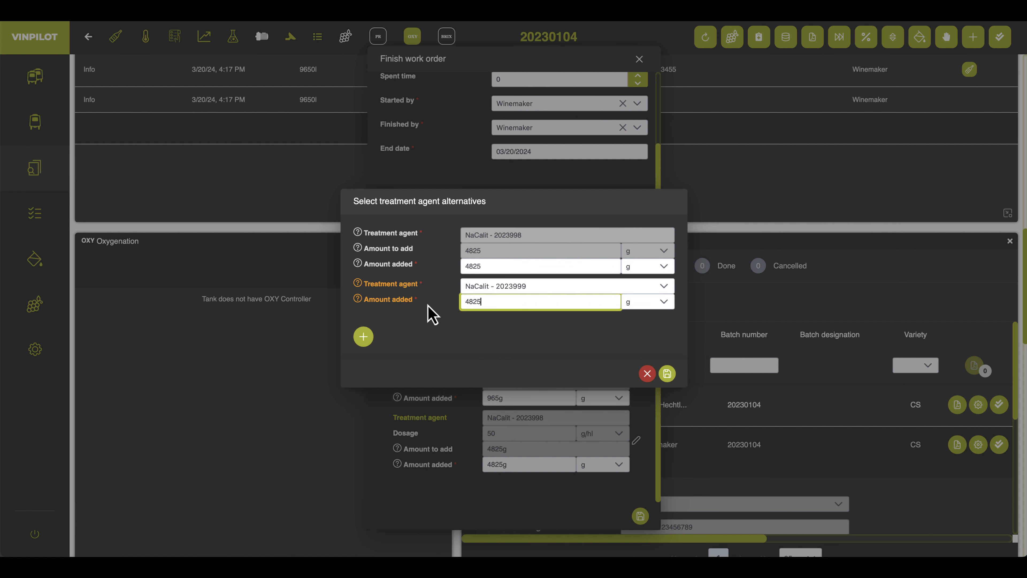
type("4825")
double_click(475, 266)
type("0")
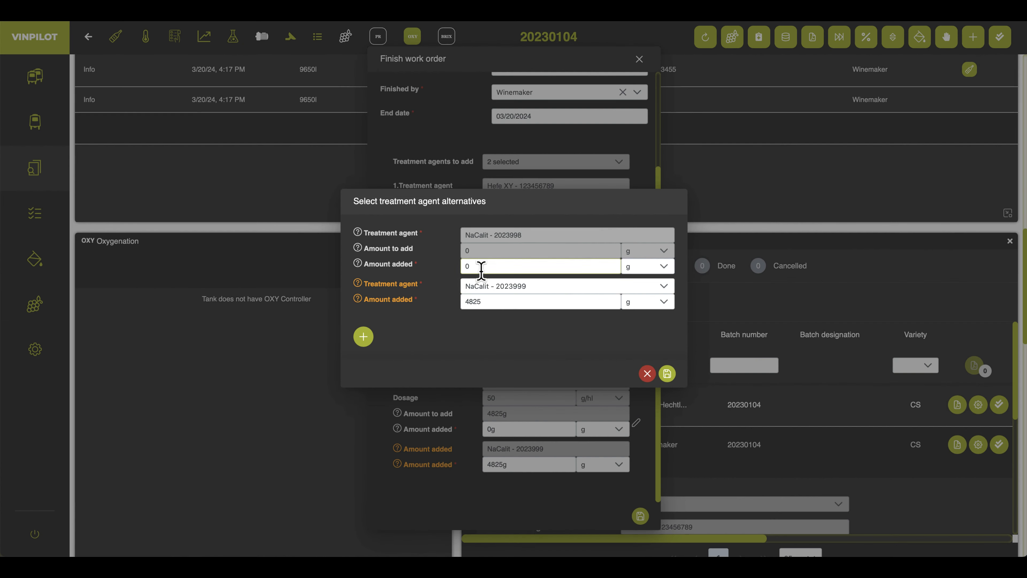
Step: Split the added amounts into 500 g of NaCalit - 2023998 and 3425 g of NaCalit - 2023999, and save the alternatives
double_click(481, 267)
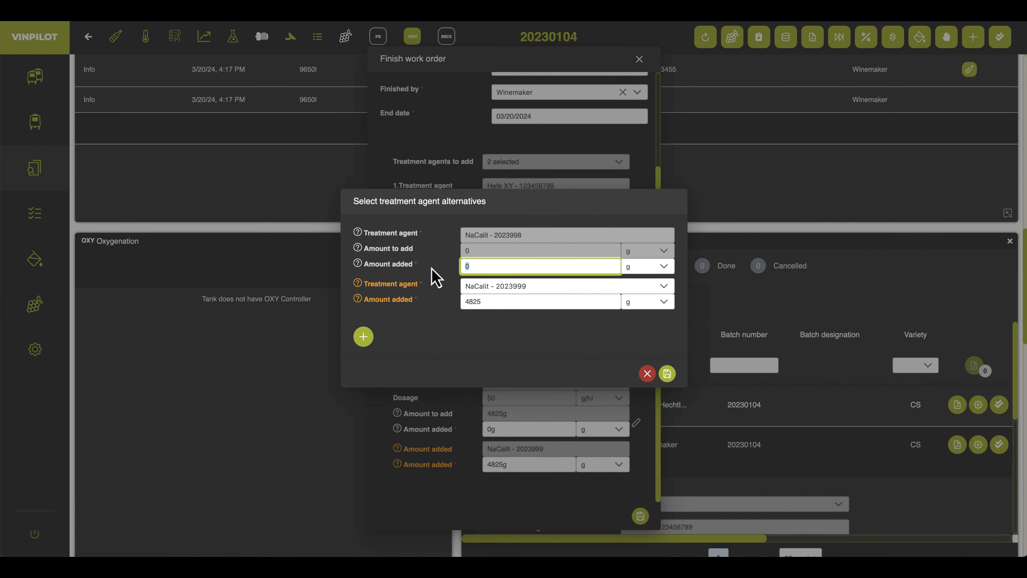
double_click(506, 301)
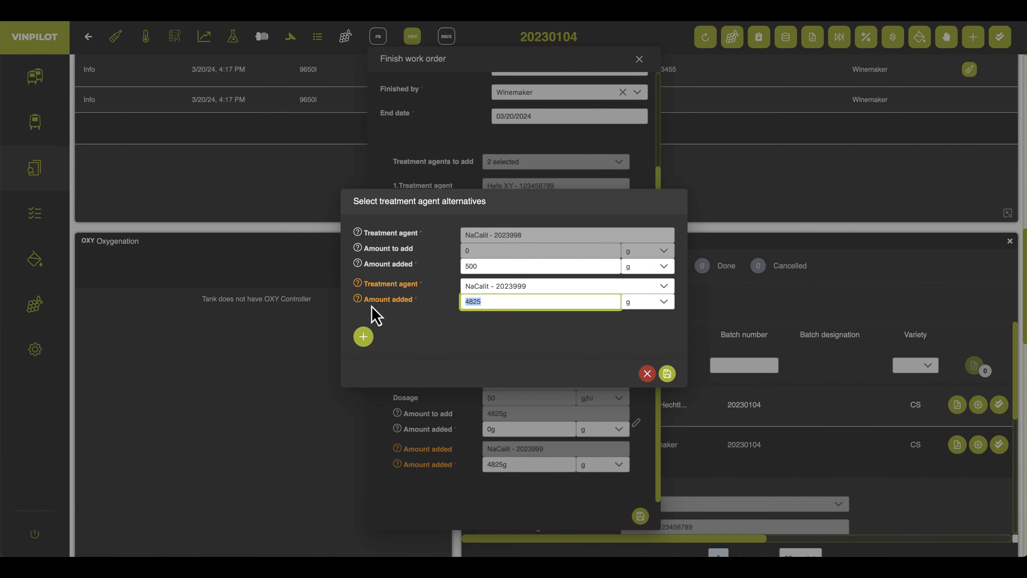
left_click(588, 342)
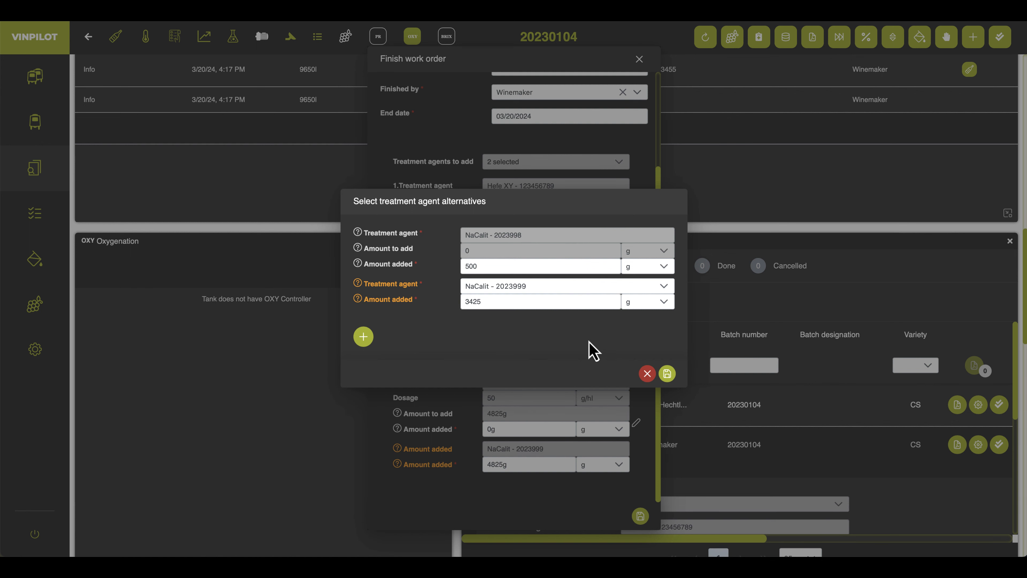
left_click(667, 375)
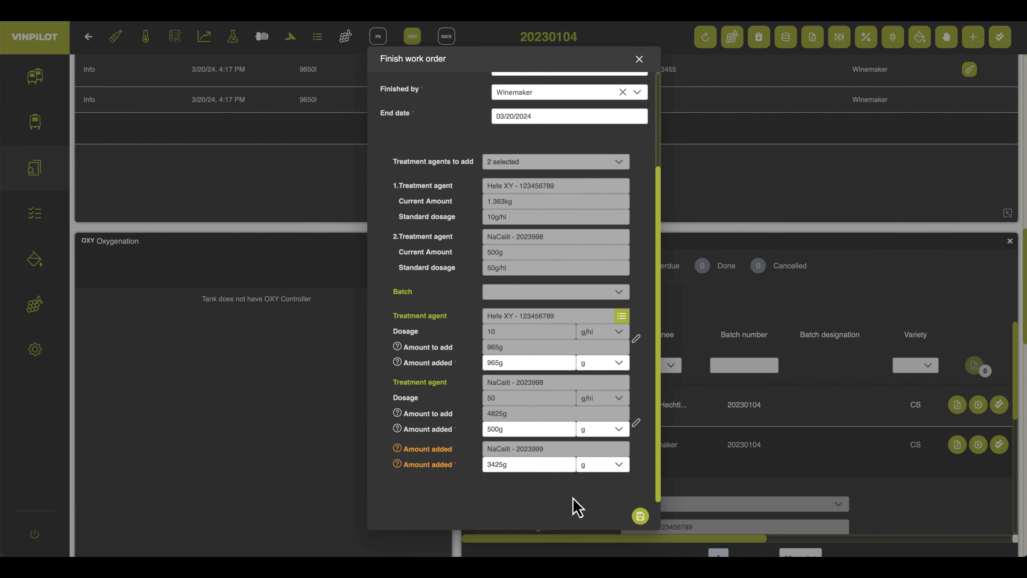
Step: Save and confirm the finishing of treatment work order AA000017
left_click(641, 517)
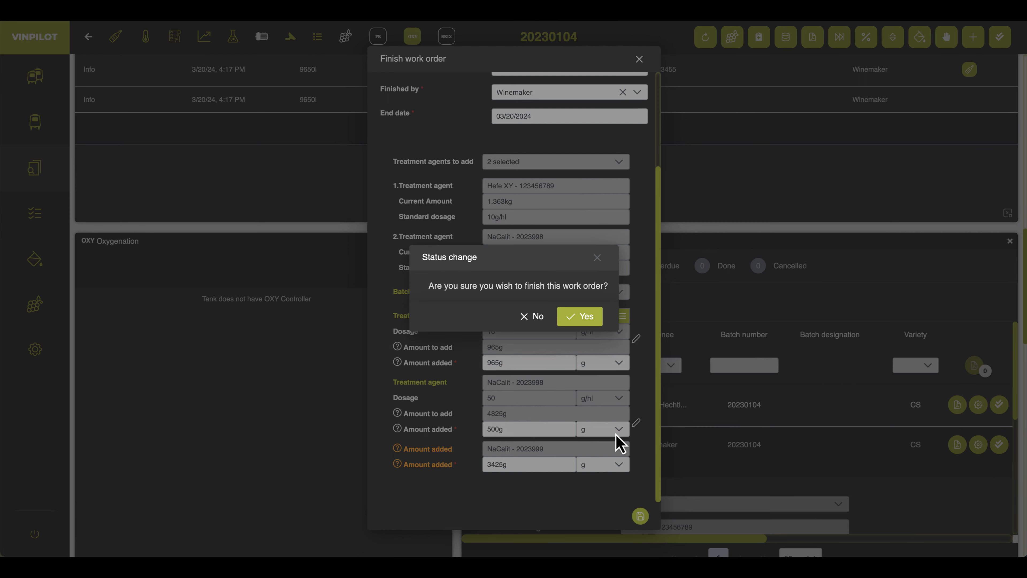
left_click(581, 320)
Step: Finish density analysis work order 000018 of batch 202323 with a value of 1.01
scroll(578, 447, "down", 10)
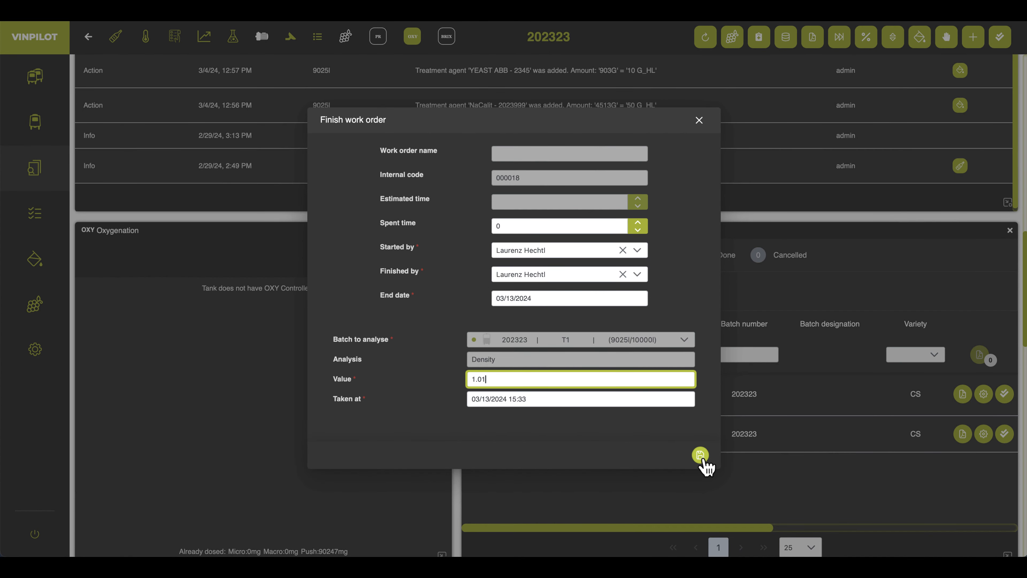
left_click(702, 457)
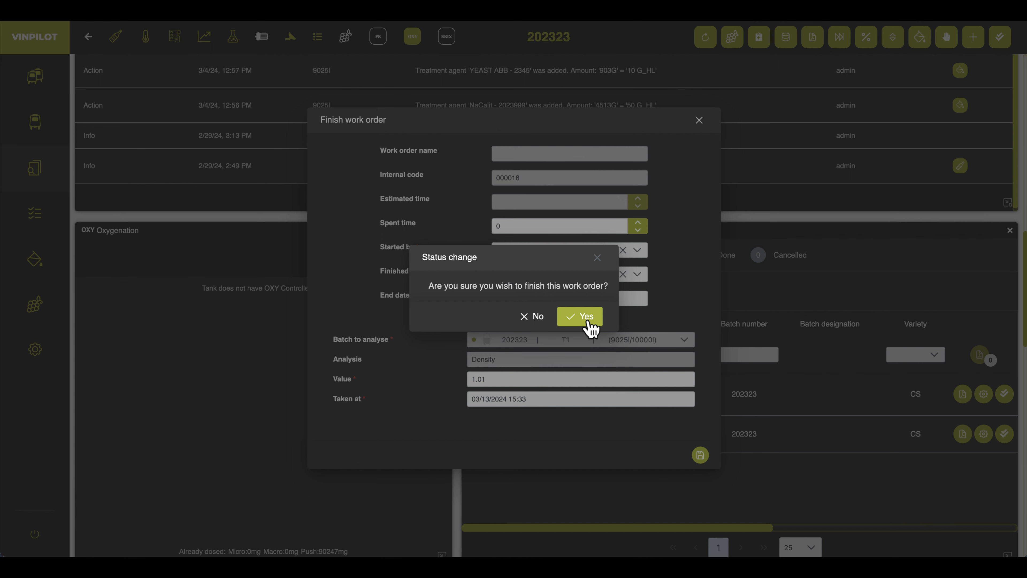
left_click(581, 323)
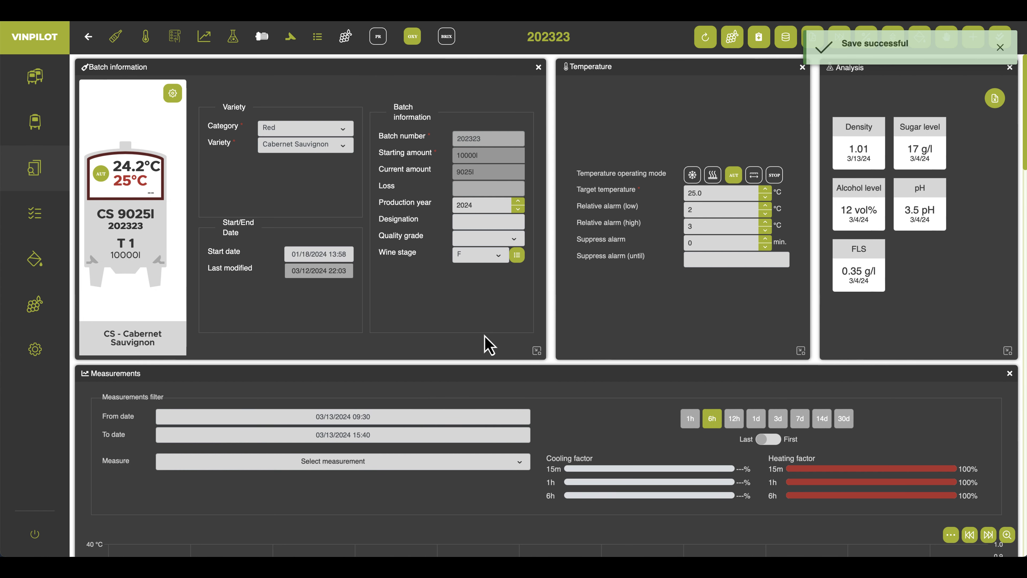